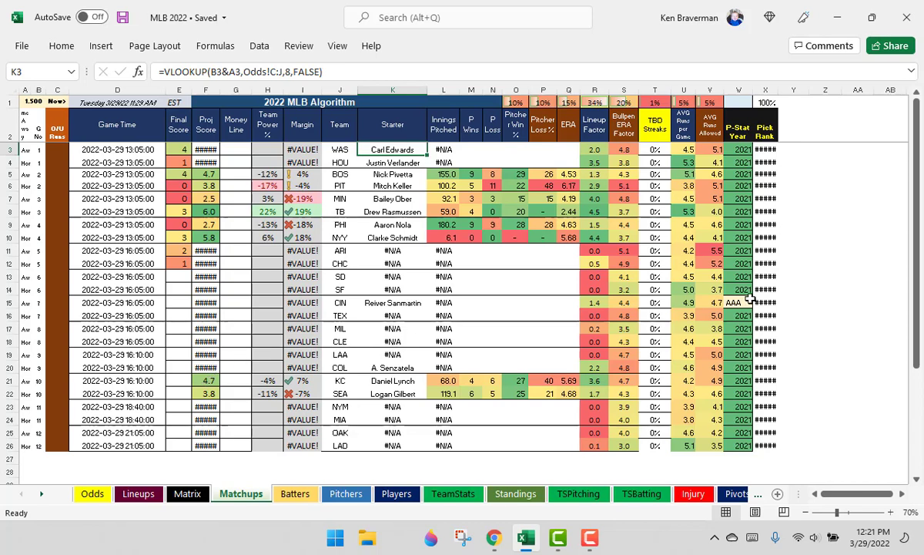
Fill 2021 down over CIN's AAA P-Stat Year entry and check the starter lookup in J15.
left_click_drag(738, 292, 735, 311)
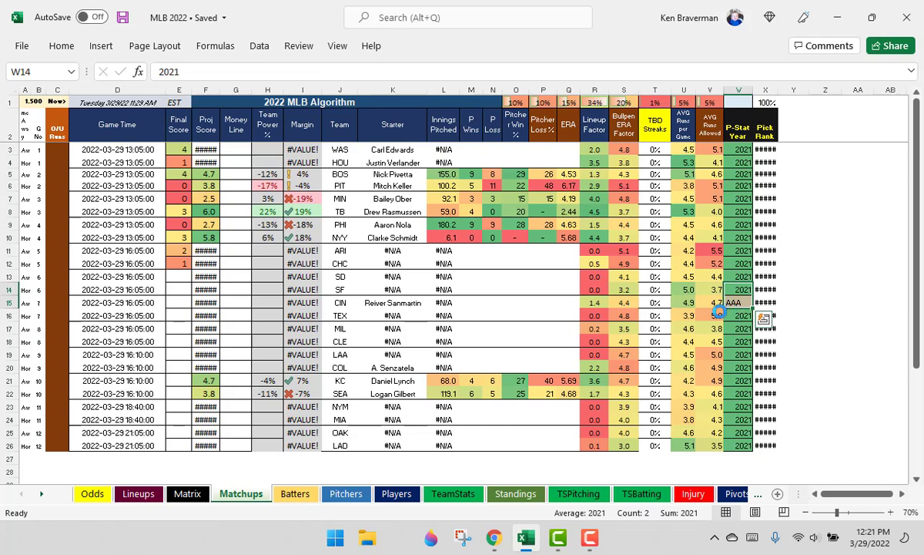
key("ctrl+d")
left_click(340, 303)
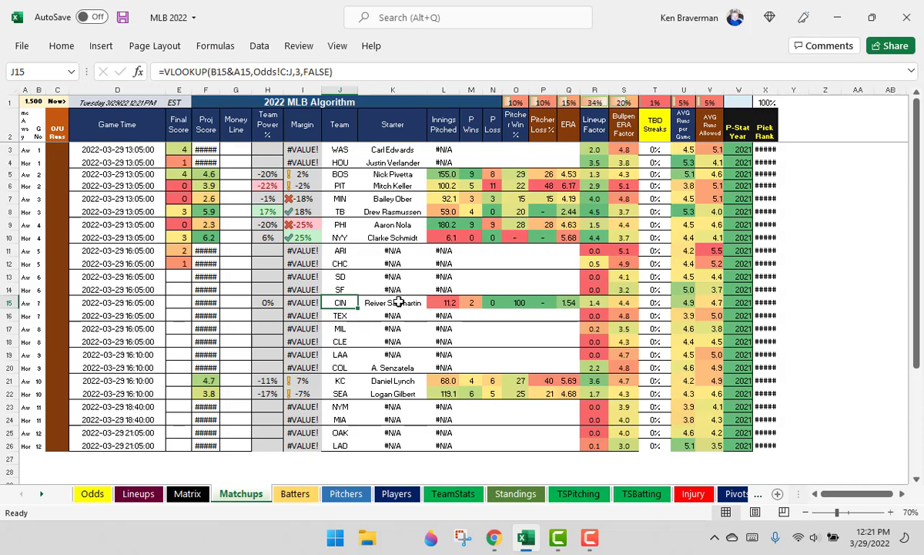
key("Down")
key("Down")
key("Down")
key("Down")
key("Down")
key("Down")
key("Down")
key("Down")
key("Down")
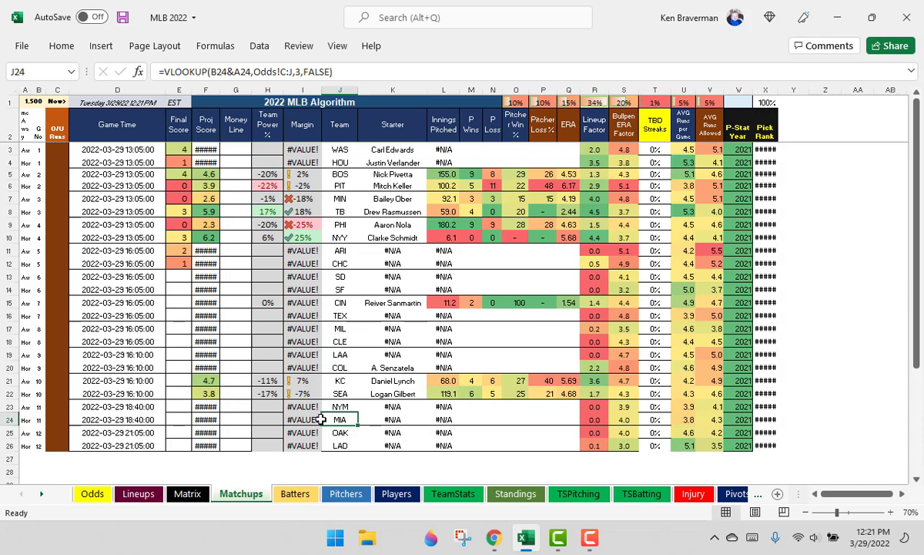
left_click(93, 494)
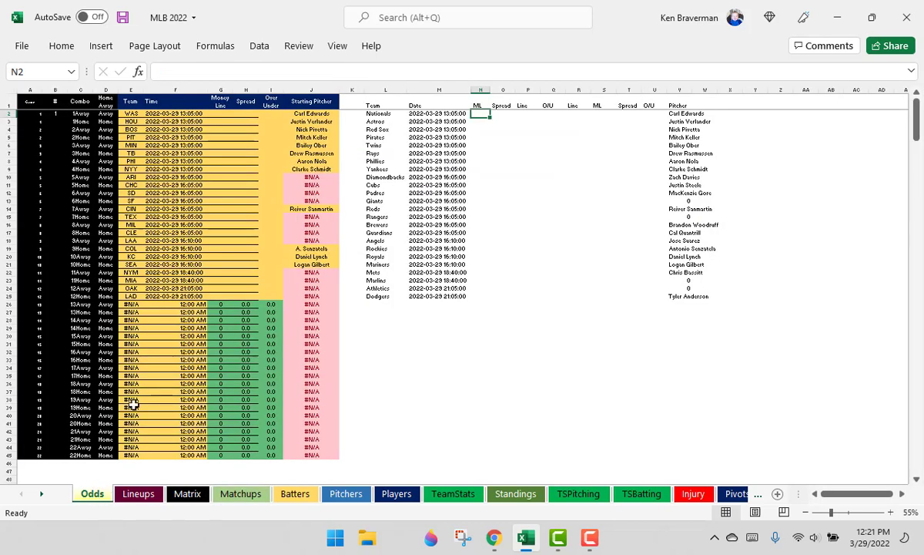
left_click(479, 320)
scroll(341, 358, "up", 1, "ctrl")
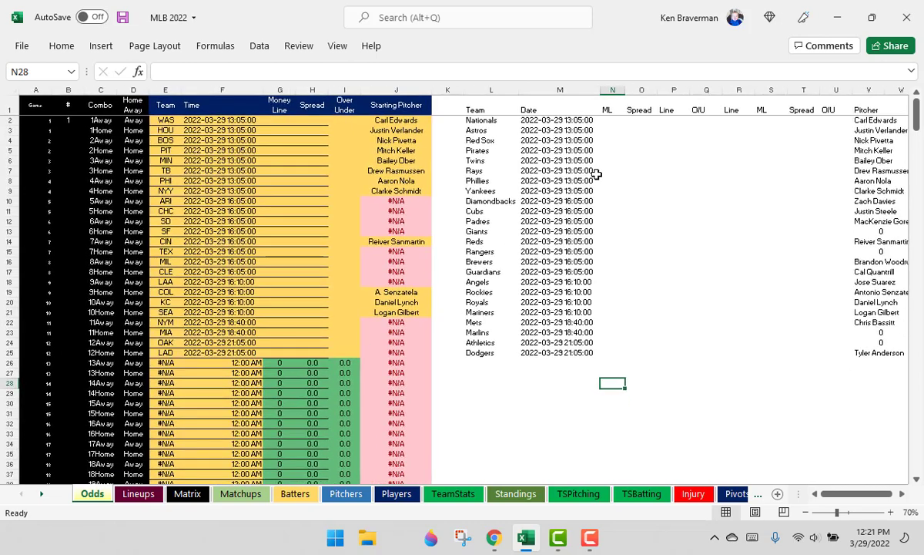
left_click(574, 121)
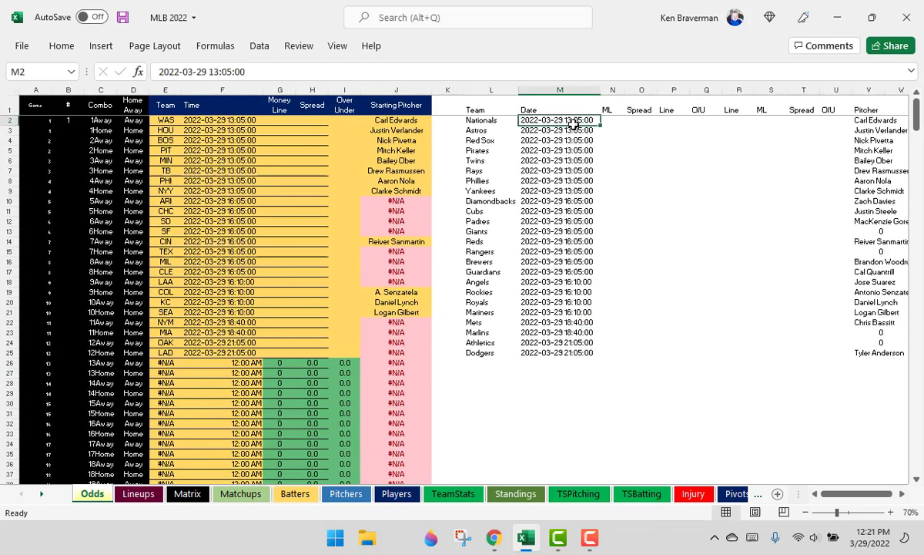
left_click(661, 128)
left_click(640, 90)
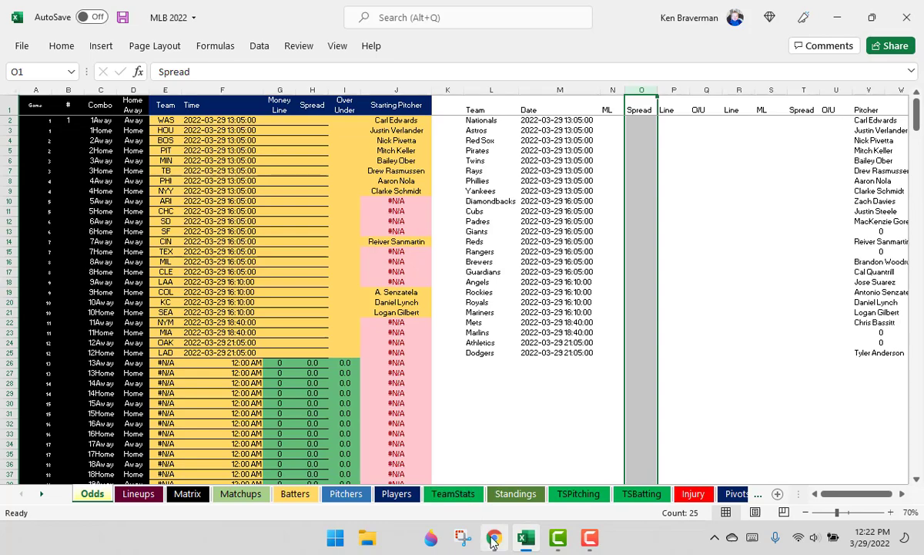
Open RotoWire's MLB Odds page and show the odds table for the 2022-03-29 games.
left_click(470, 462)
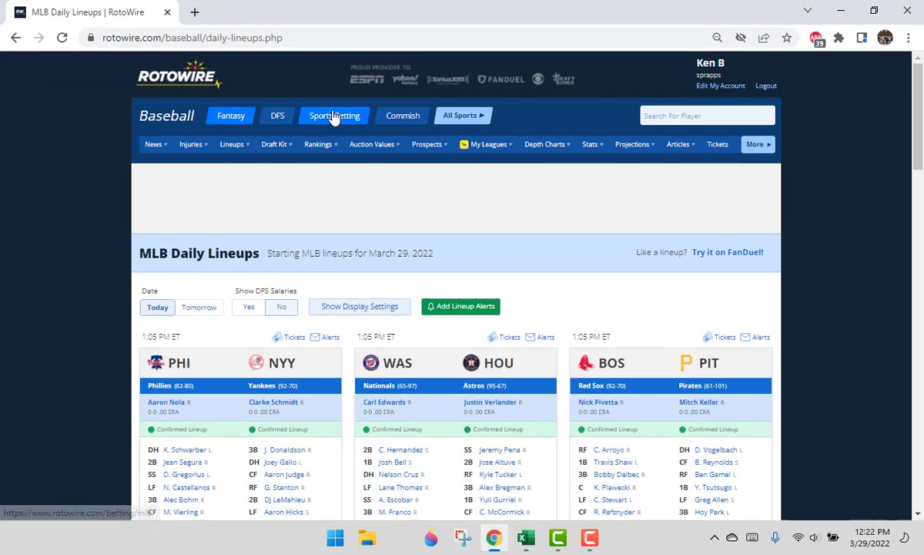
left_click(332, 115)
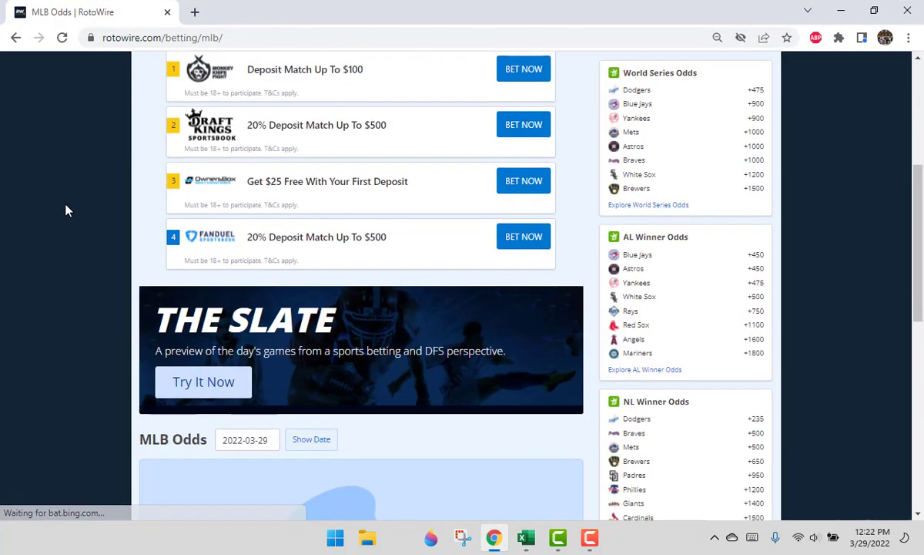
scroll(73, 207, "down", 3)
left_click(331, 267)
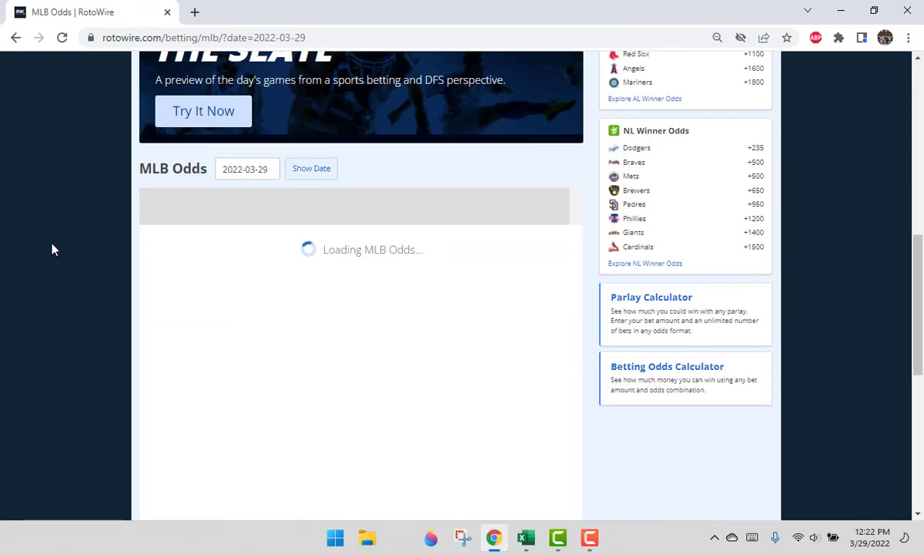
scroll(416, 308, "down", 1)
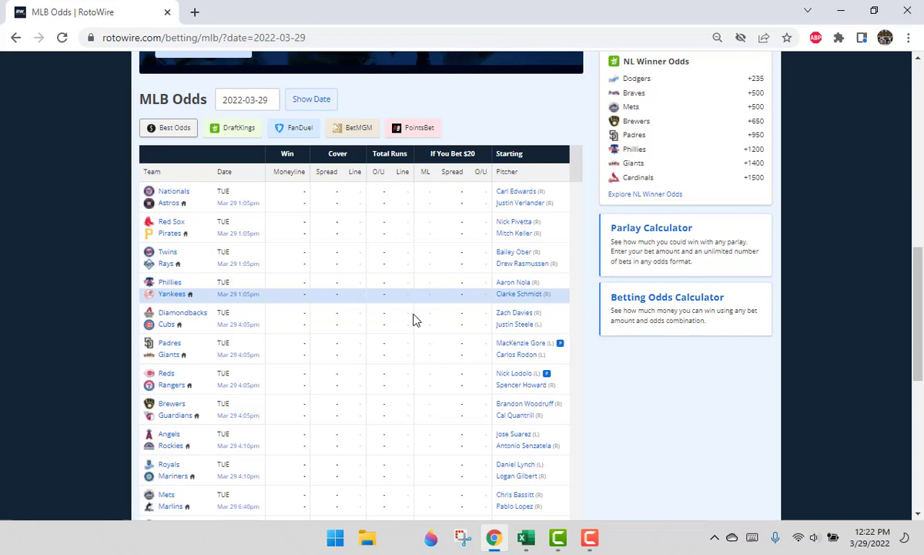
scroll(495, 340, "down", 2)
scroll(495, 308, "up", 2)
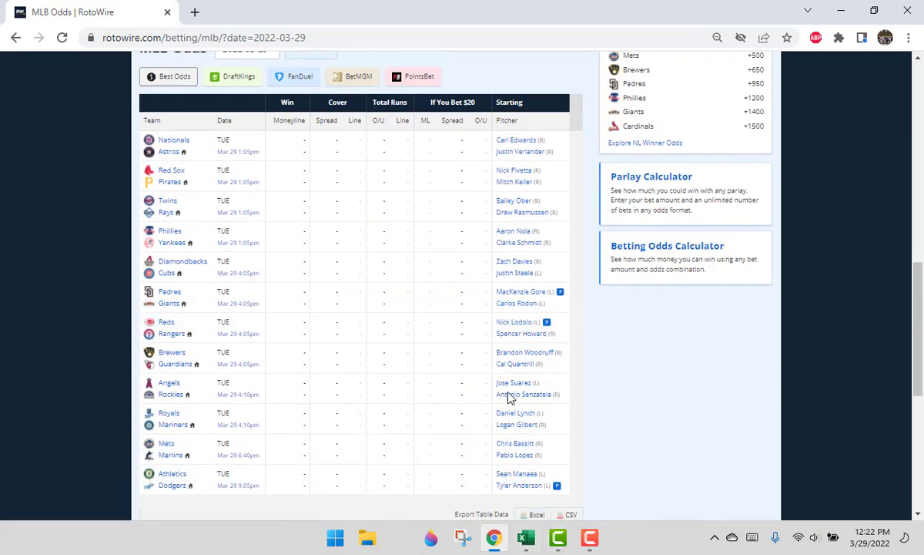
In the Odds sheet, try moving the Padres pitcher cell V12 onto V13, then cancel the replacement.
mouse_move(527, 537)
left_click(513, 504)
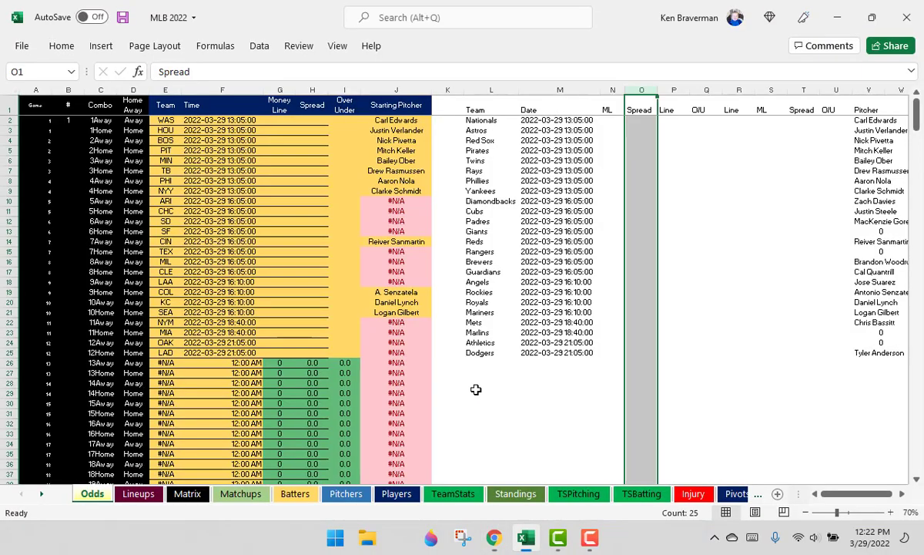
left_click_drag(473, 120, 884, 352)
left_click(864, 222)
mouse_move(855, 224)
left_mouse_down()
mouse_move(858, 238)
mouse_move(863, 233)
left_mouse_up()
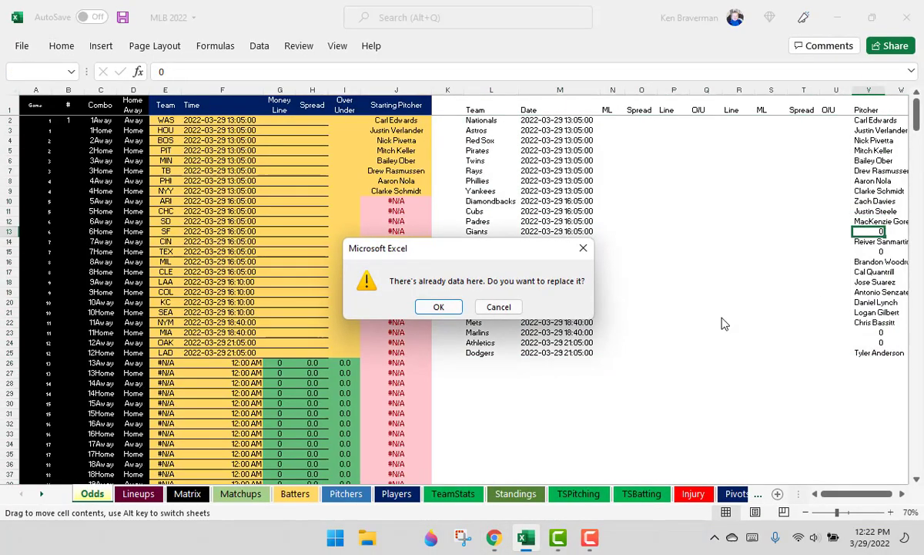
left_click(500, 307)
Select cells in the Spread column, then go back to the Matchups sheet.
left_click(746, 292)
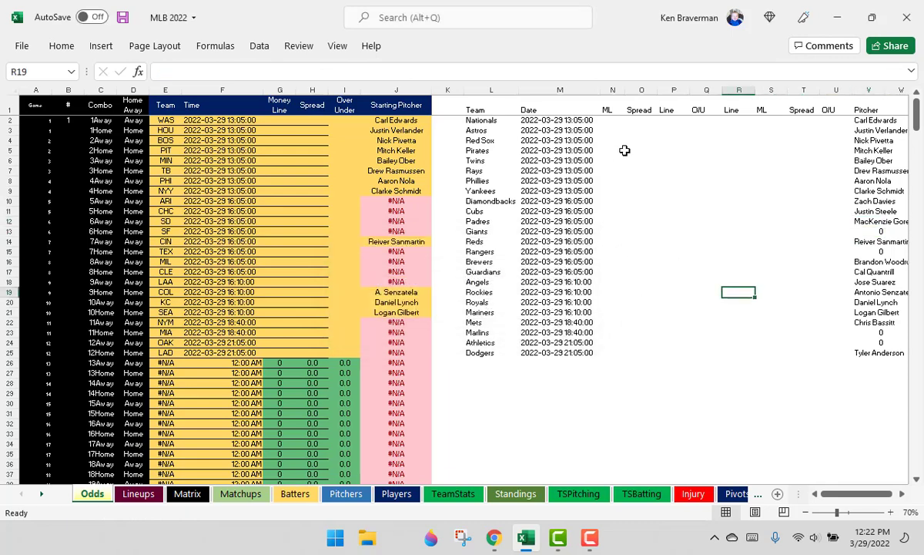
left_click_drag(634, 141, 640, 129)
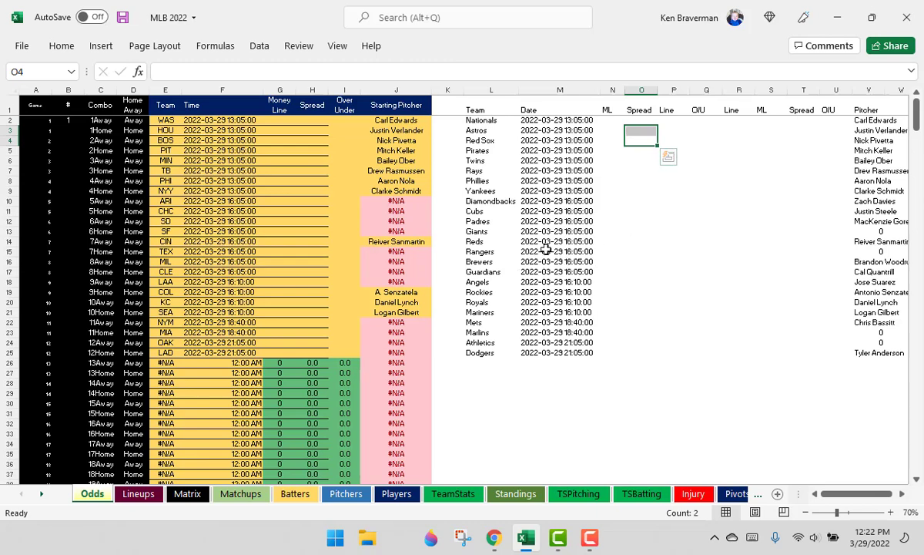
left_click(641, 121)
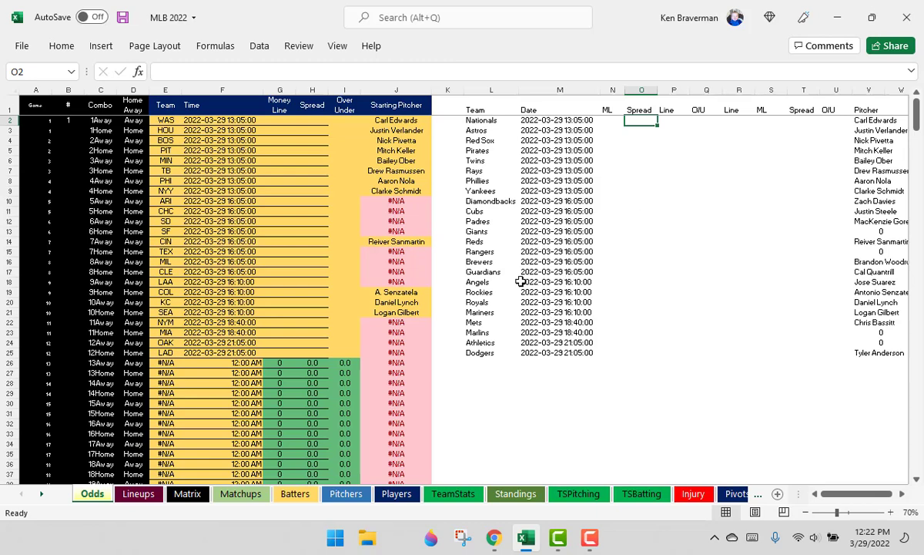
left_click(239, 496)
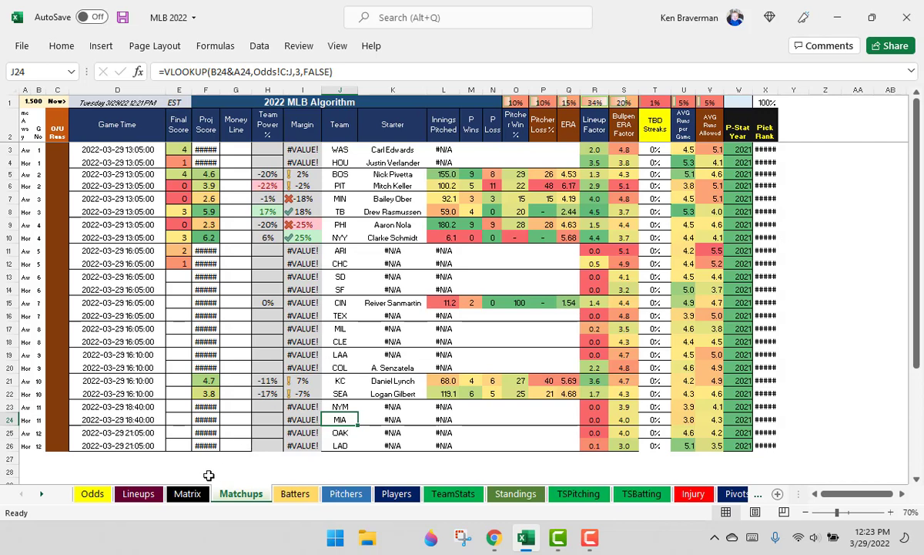
On the Matrix sheet, find the empty row below the last Stats Name player.
left_click(139, 494)
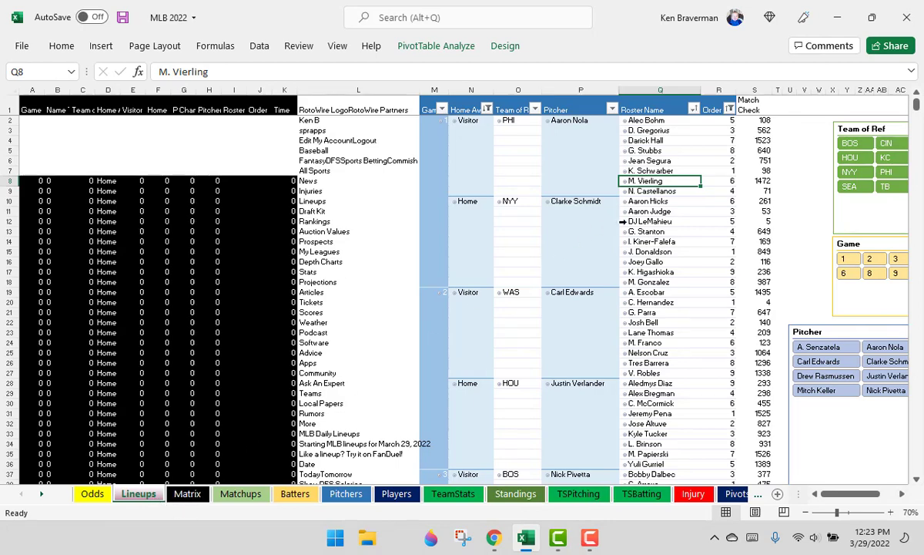
left_click(188, 493)
scroll(256, 362, "up", 2)
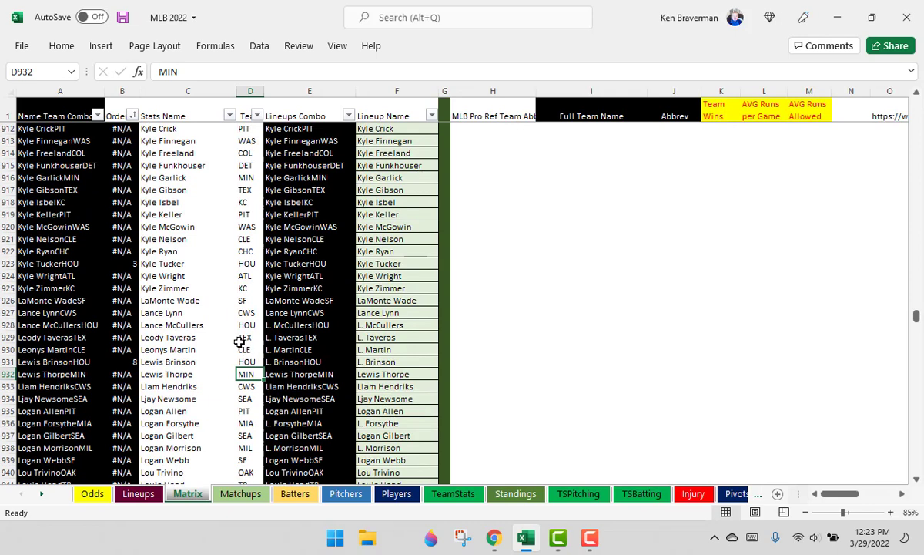
scroll(232, 343, "down", 2)
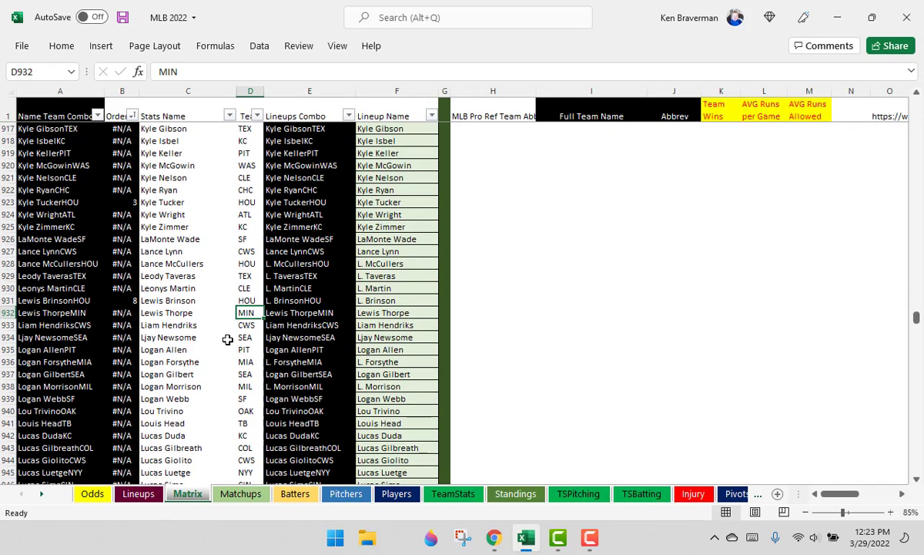
scroll(228, 327, "down", 5)
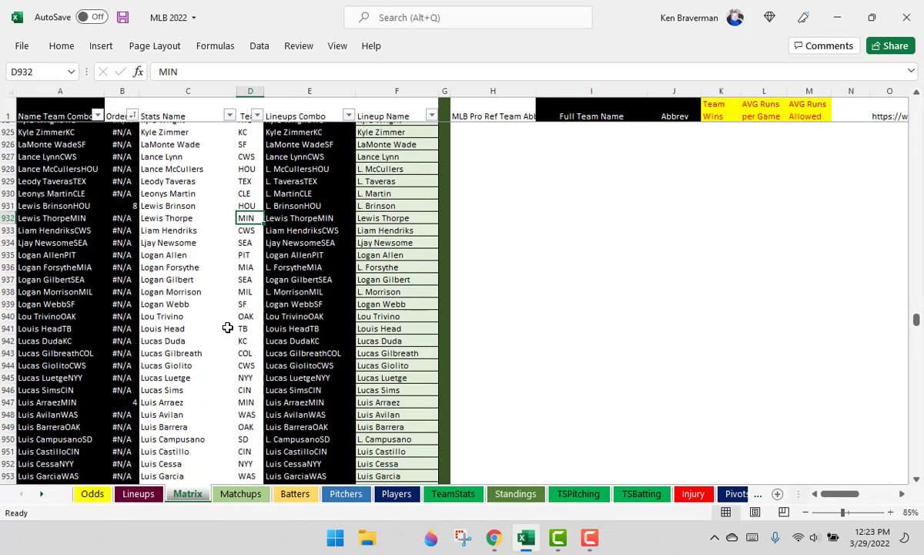
scroll(231, 317, "down", 4)
scroll(230, 316, "up", 20)
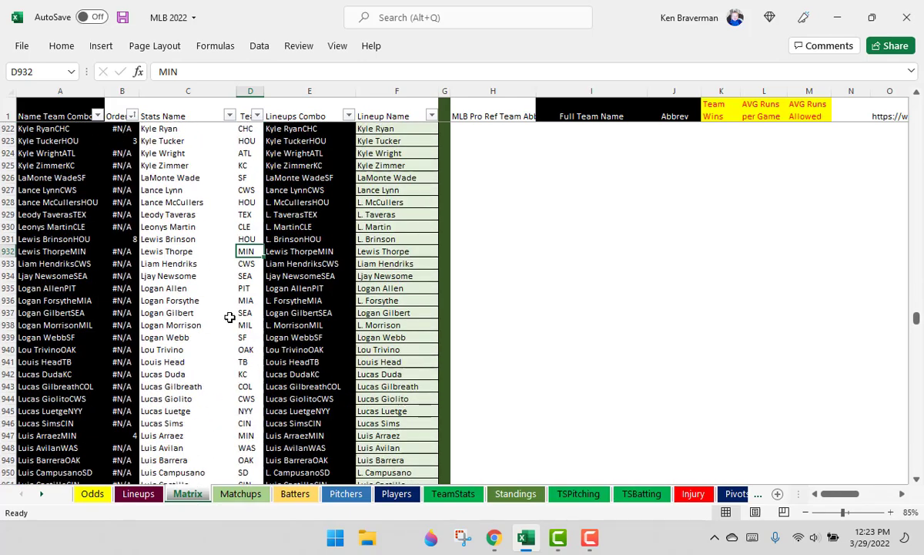
scroll(230, 316, "down", 20)
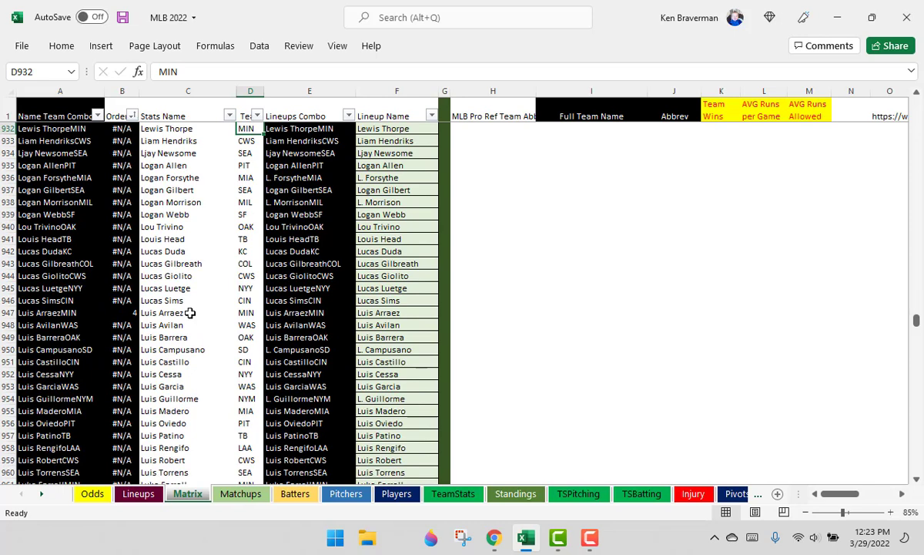
left_click(230, 312)
key("ctrl+Down")
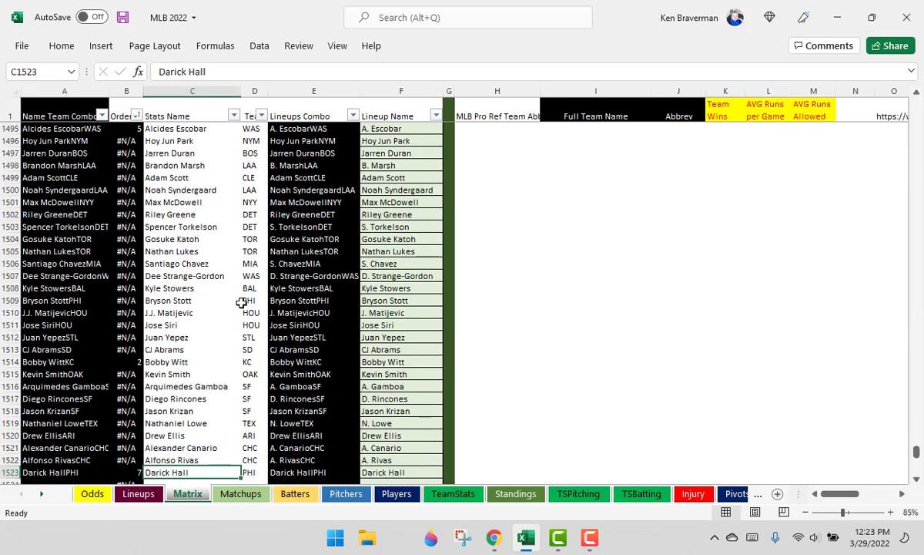
key("Down")
Clear column L on the Lineups sheet and refresh the pivot tables.
left_click(133, 494)
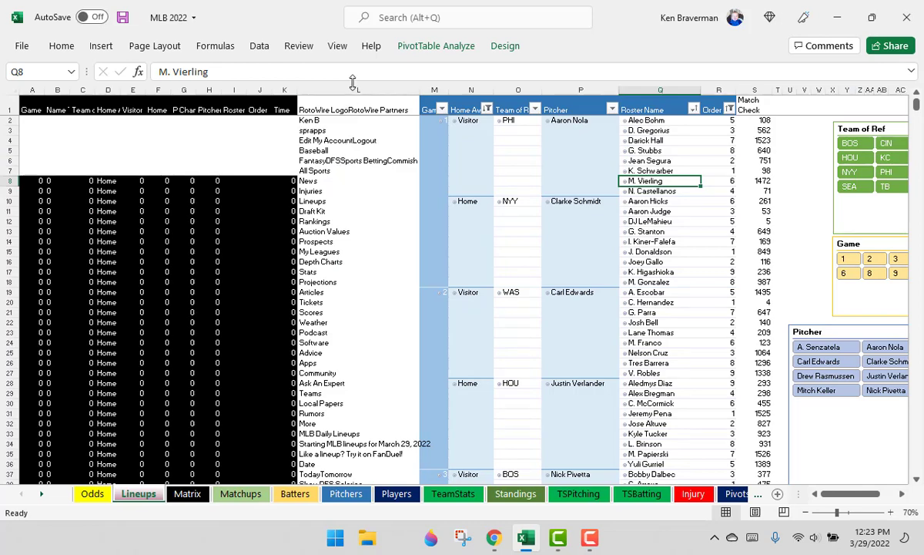
left_click(352, 89)
key("Delete")
left_click(351, 97)
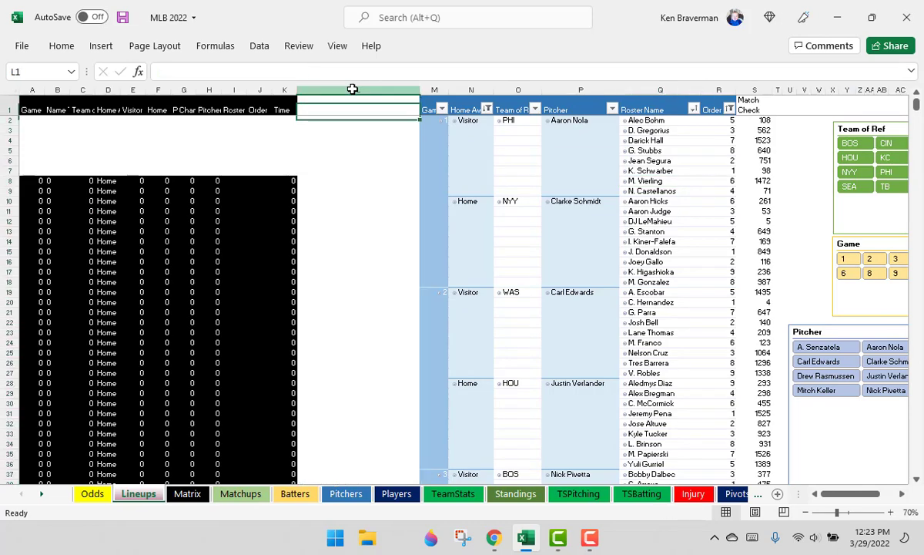
right_click(598, 149)
left_click(639, 203)
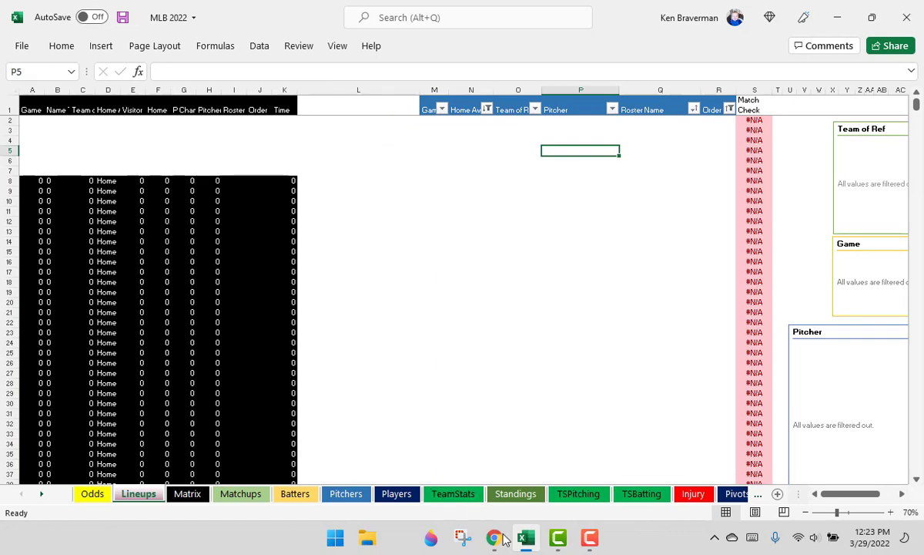
Open RotoWire's MLB Daily Lineups page and scroll through the March 29 lineups.
left_click(503, 537)
scroll(339, 285, "up", 15)
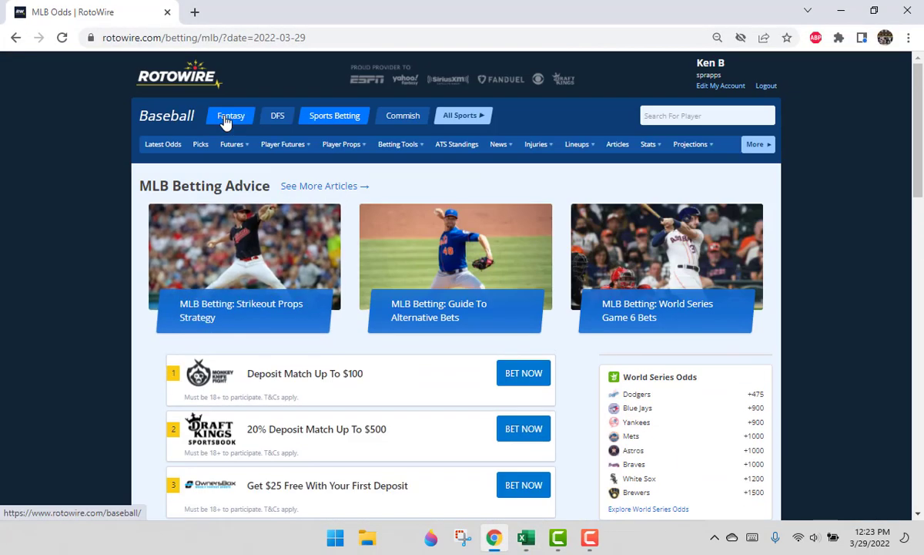
left_click(226, 123)
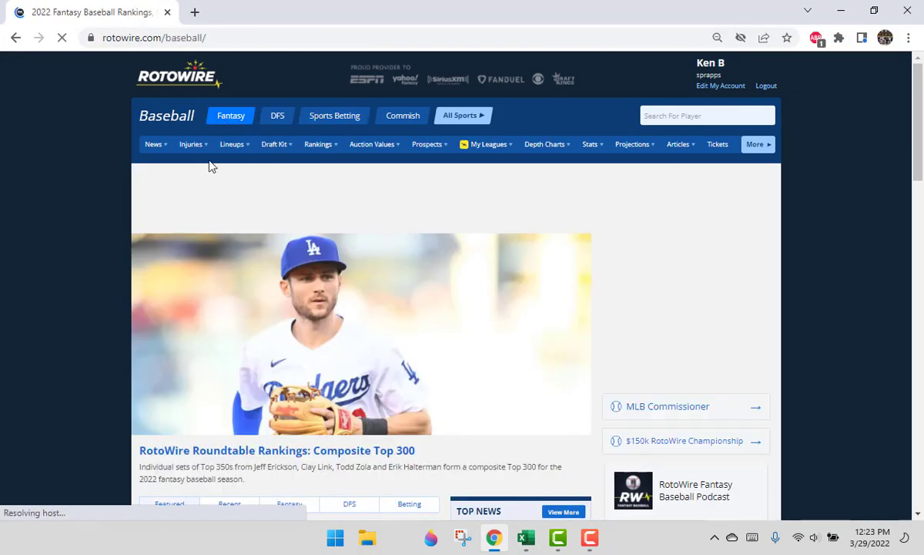
mouse_move(224, 151)
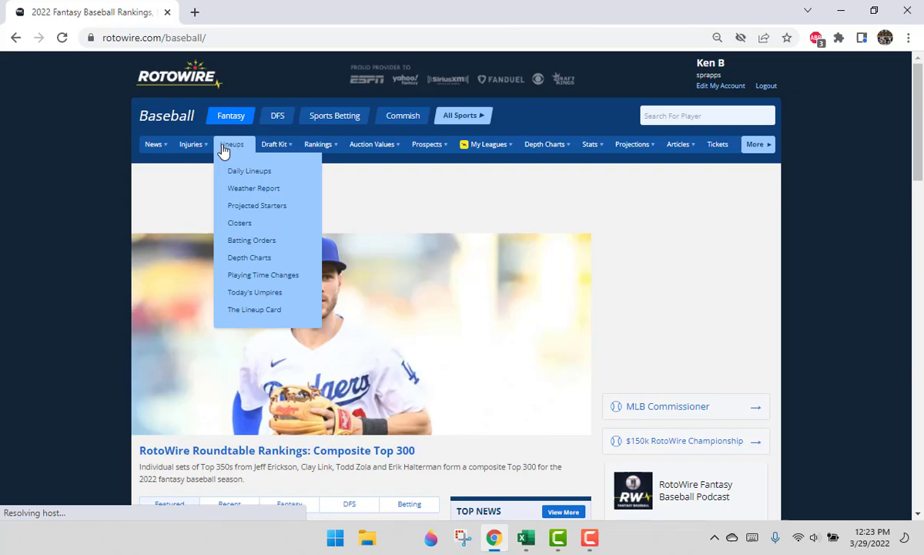
left_click(239, 171)
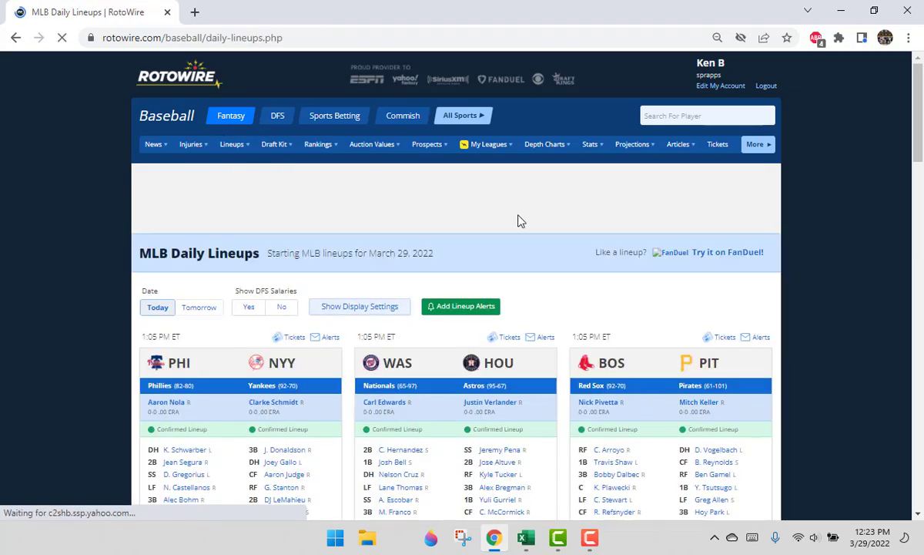
scroll(202, 191, "down", 3)
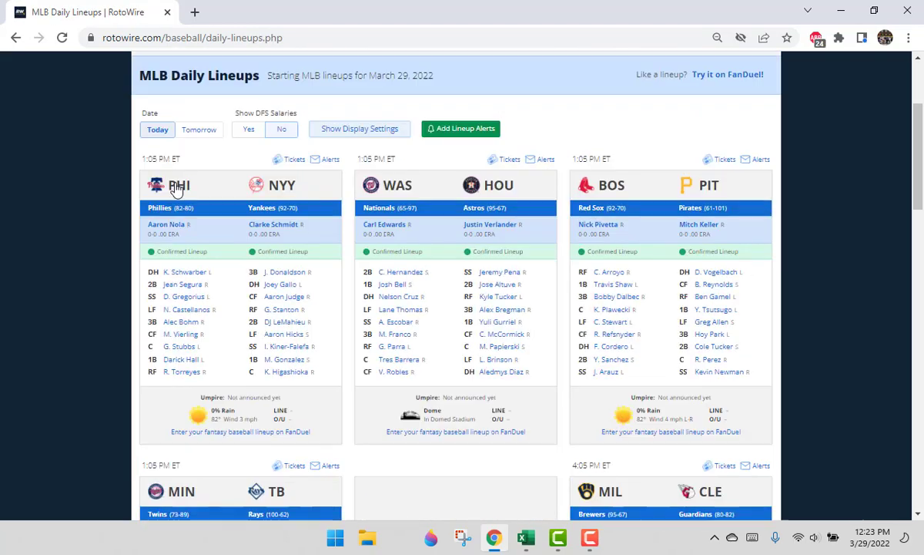
scroll(177, 188, "down", 18)
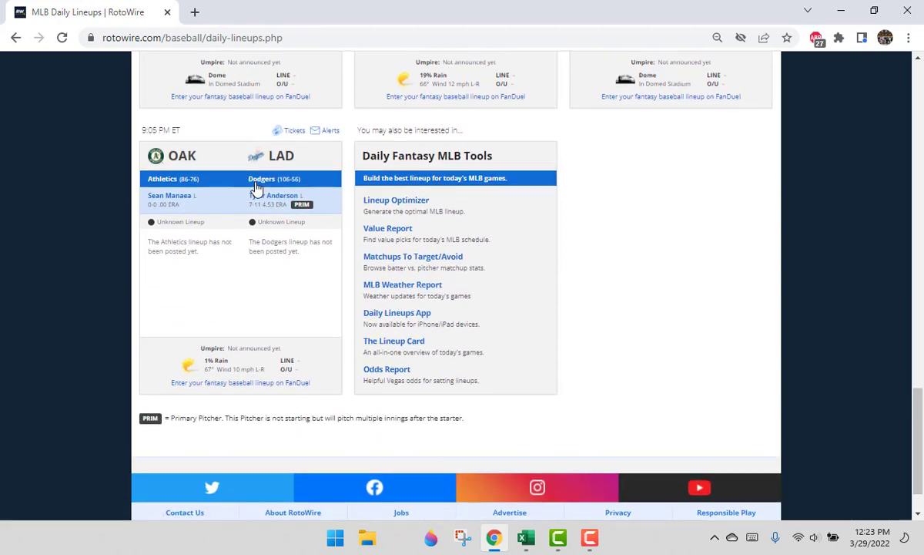
scroll(209, 316, "up", 4)
scroll(632, 200, "up", 1)
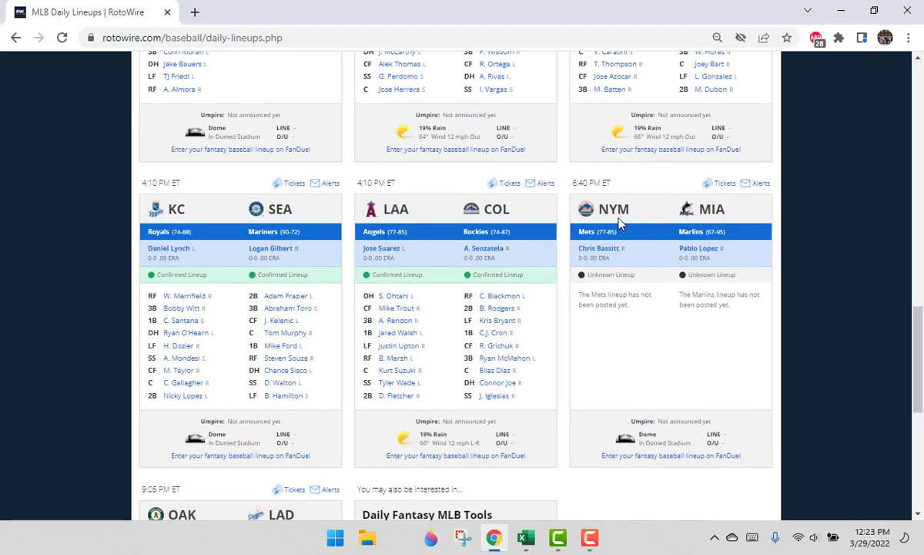
scroll(664, 238, "up", 6)
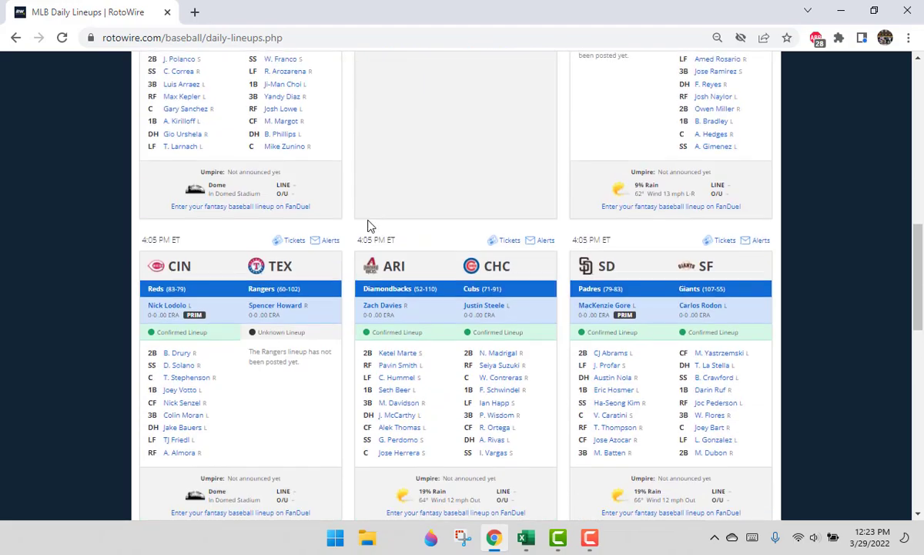
scroll(322, 211, "down", 5)
scroll(268, 107, "up", 6)
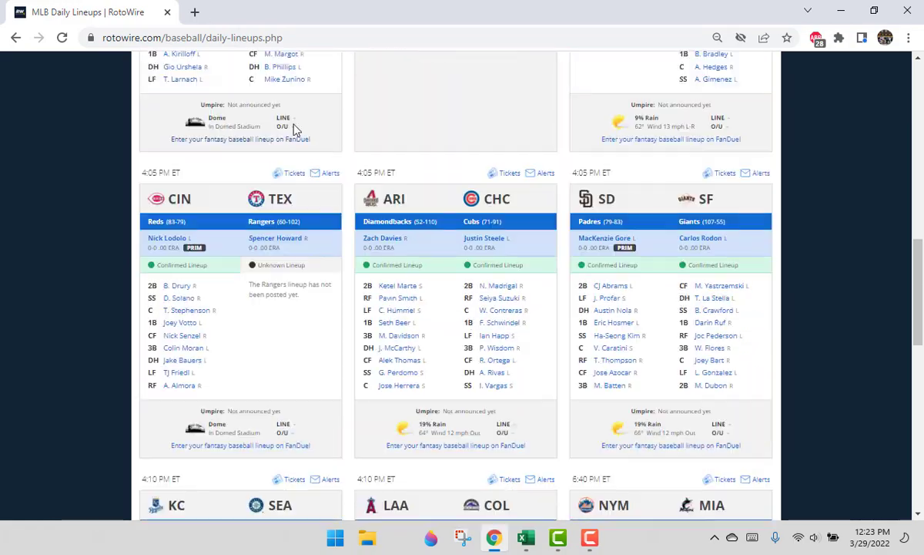
scroll(306, 140, "up", 7)
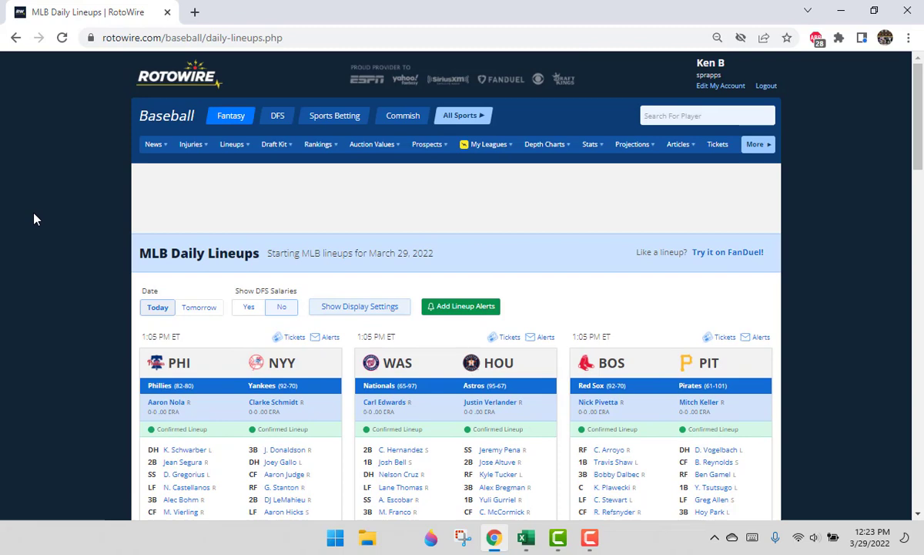
Copy the whole lineups page and paste it as text into cell L1 of the Lineups sheet.
key("ctrl+a")
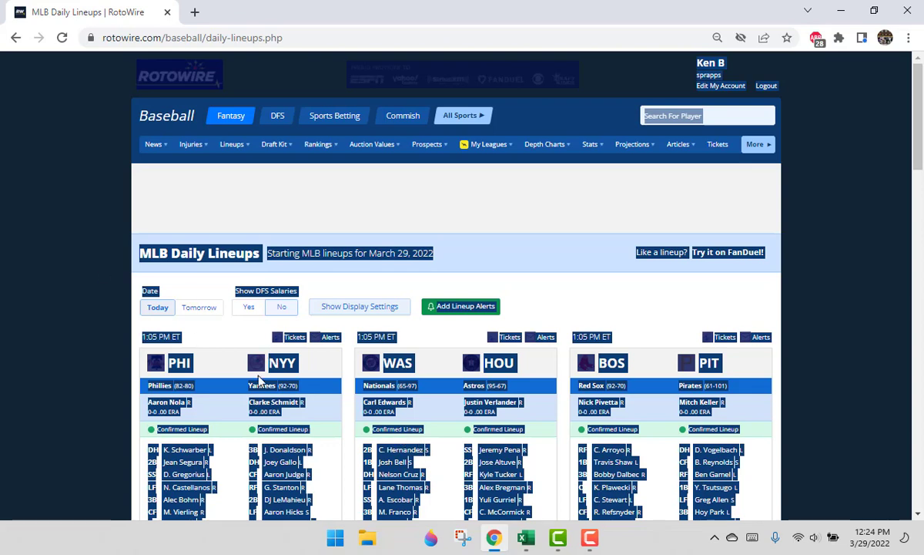
left_click(526, 537)
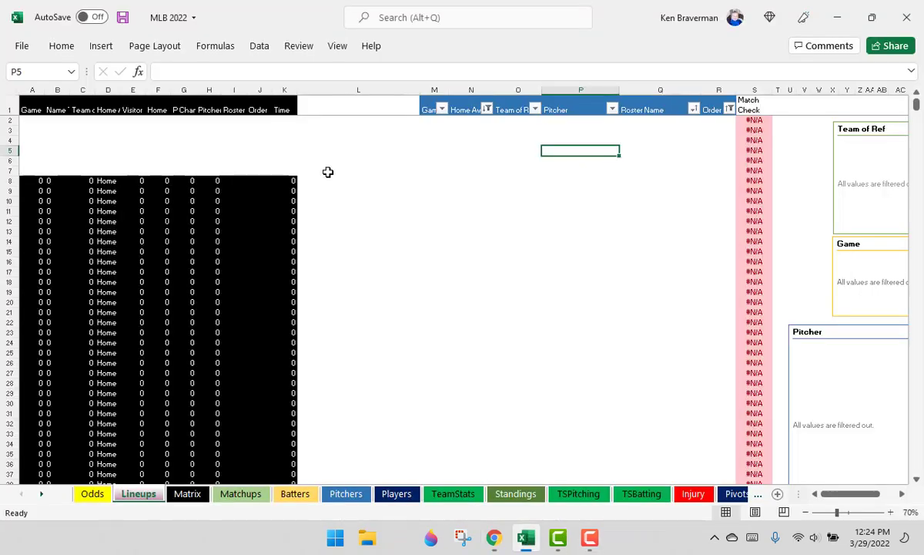
right_click(352, 101)
left_click(389, 180)
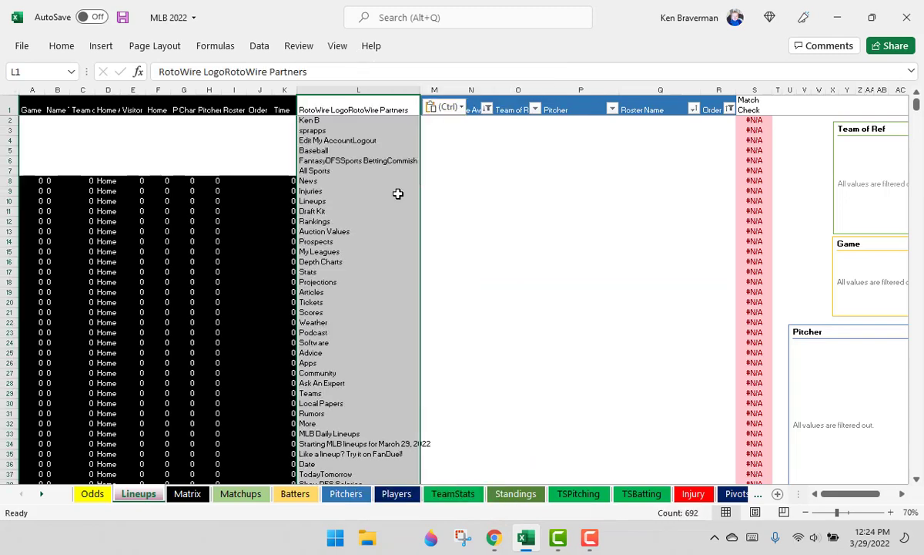
Refresh the Lineups pivot table and review the new teams, pitchers and batting orders.
right_click(565, 105)
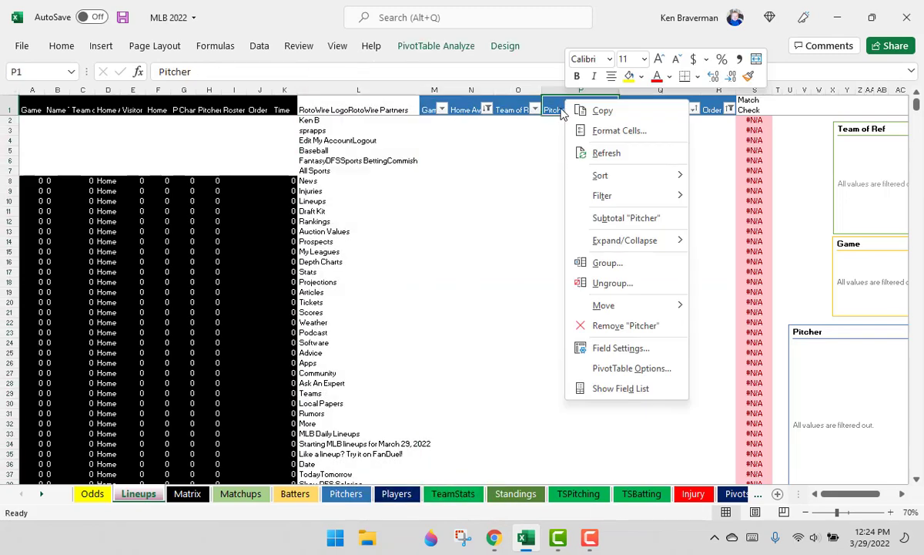
left_click(604, 154)
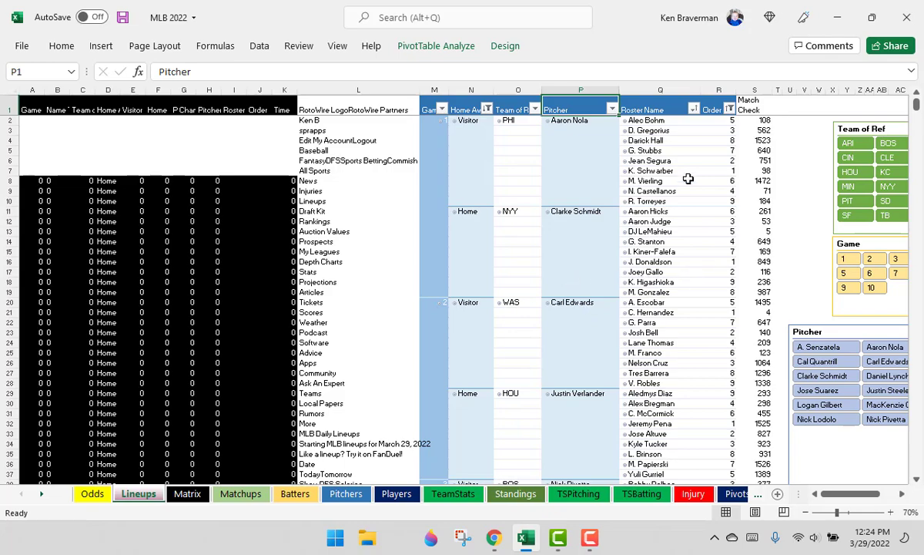
scroll(607, 258, "down", 7)
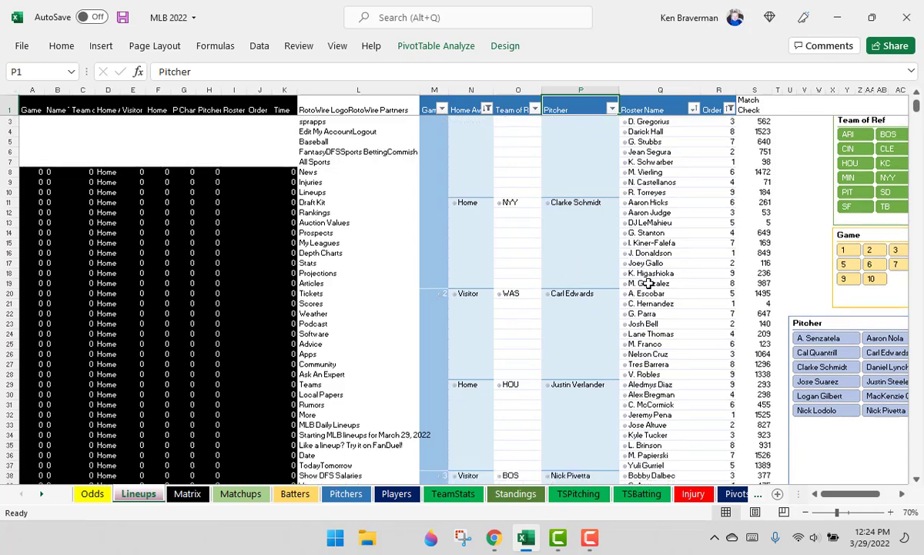
scroll(647, 287, "down", 17)
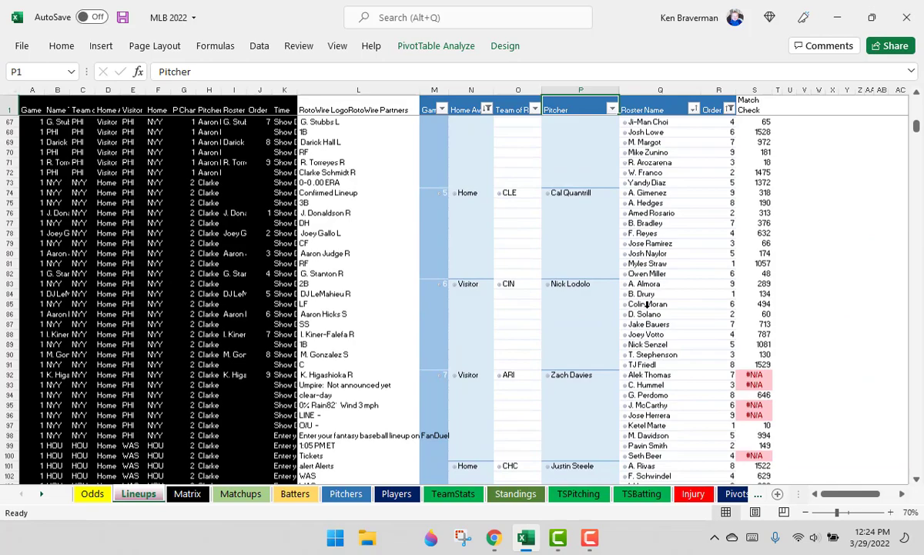
scroll(647, 306, "down", 2)
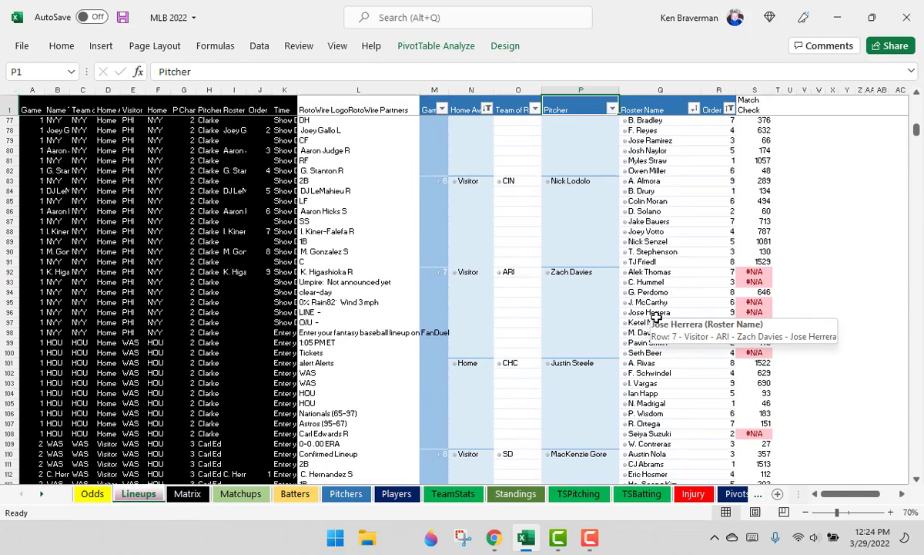
scroll(674, 295, "up", 20)
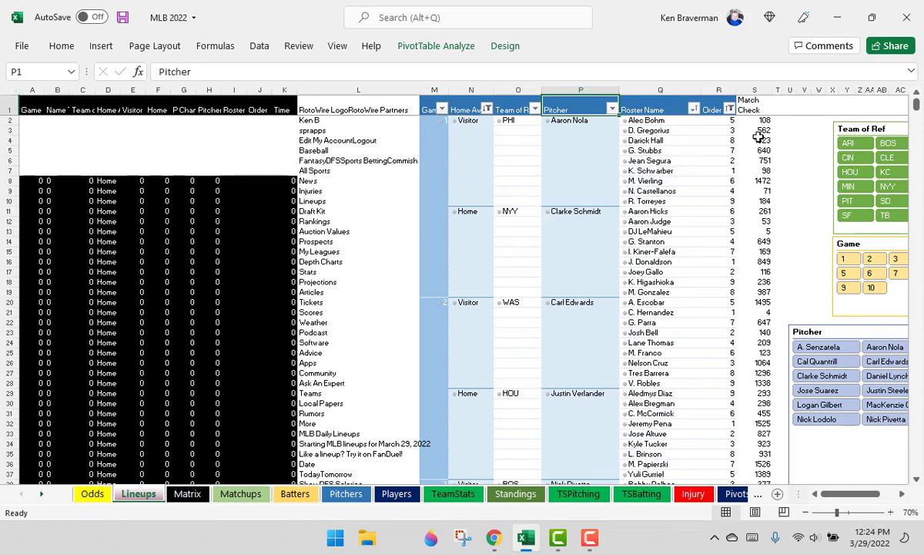
Scan the Match Check column for #N/A results, including the ARI batters.
left_click_drag(768, 123, 762, 182)
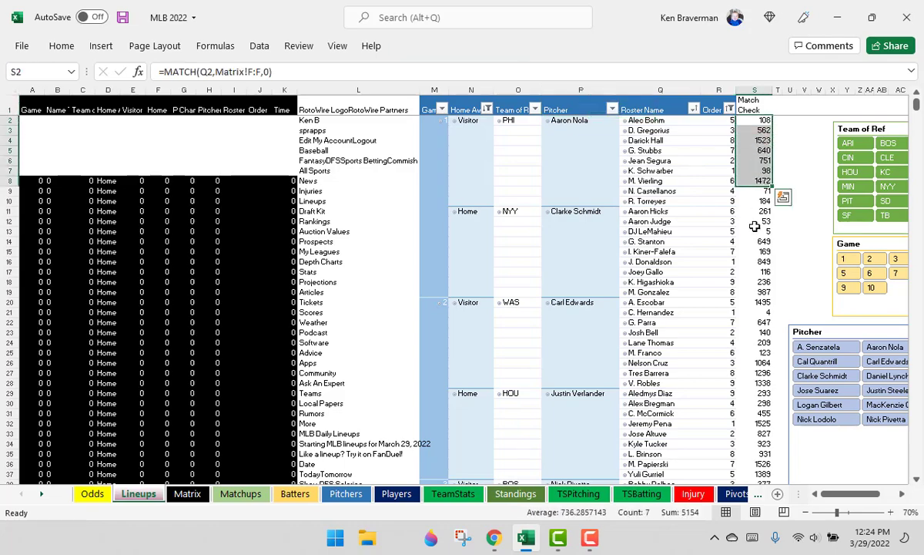
scroll(752, 227, "down", 3)
scroll(753, 228, "down", 16)
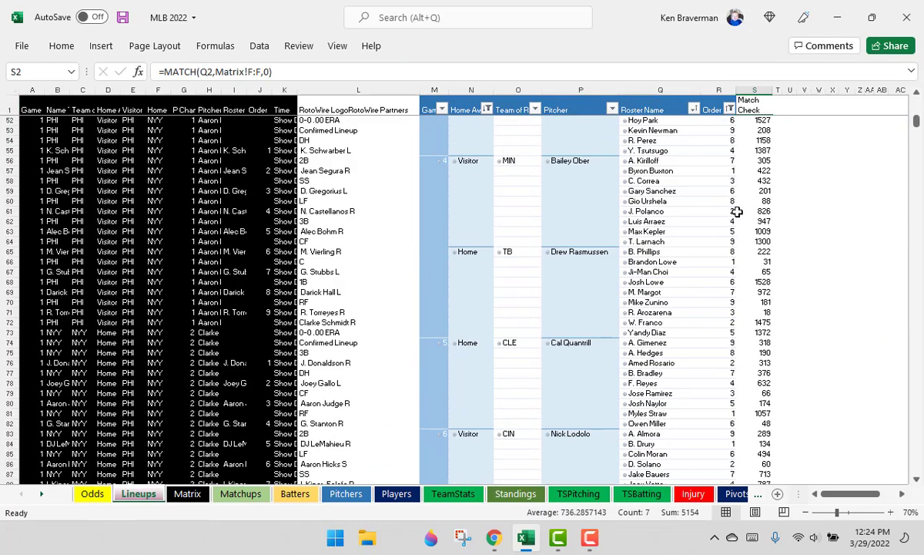
scroll(744, 238, "down", 5)
left_click_drag(752, 271, 749, 332)
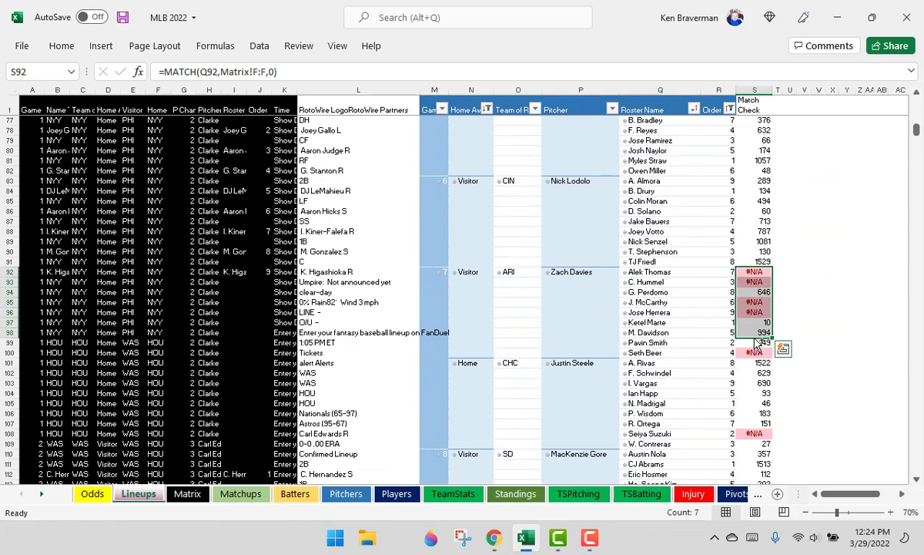
scroll(749, 341, "up", 2, "ctrl")
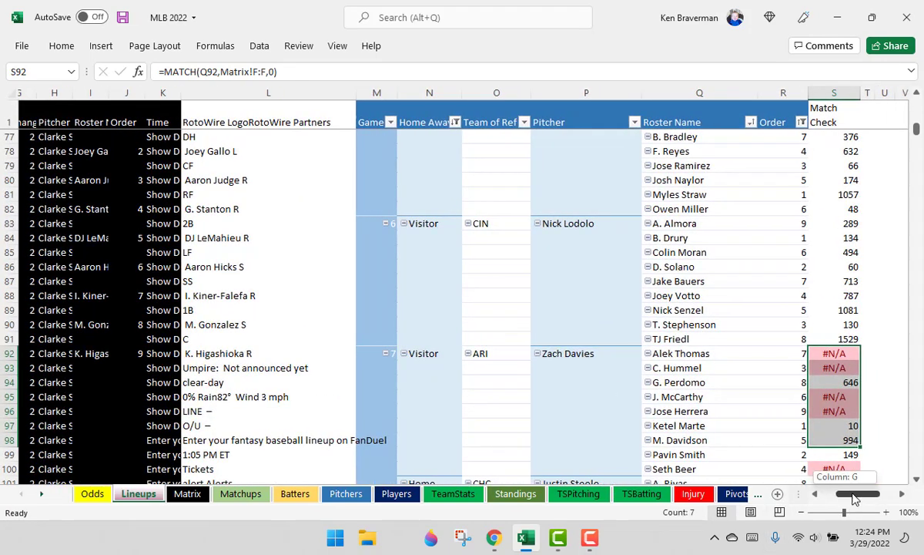
left_click_drag(858, 493, 865, 494)
scroll(354, 256, "down", 2)
scroll(355, 256, "down", 2)
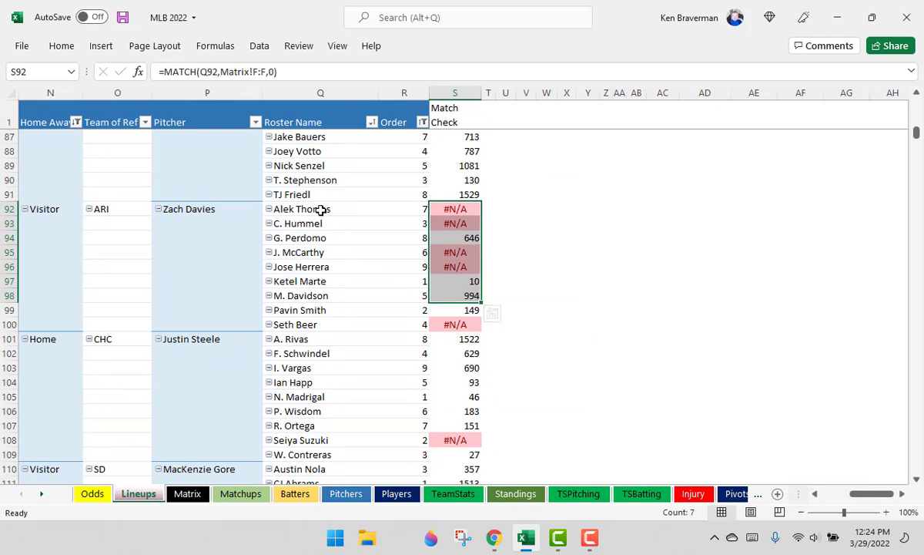
left_click_drag(319, 210, 324, 282)
left_click_drag(331, 212, 333, 266)
left_click(333, 324, "ctrl")
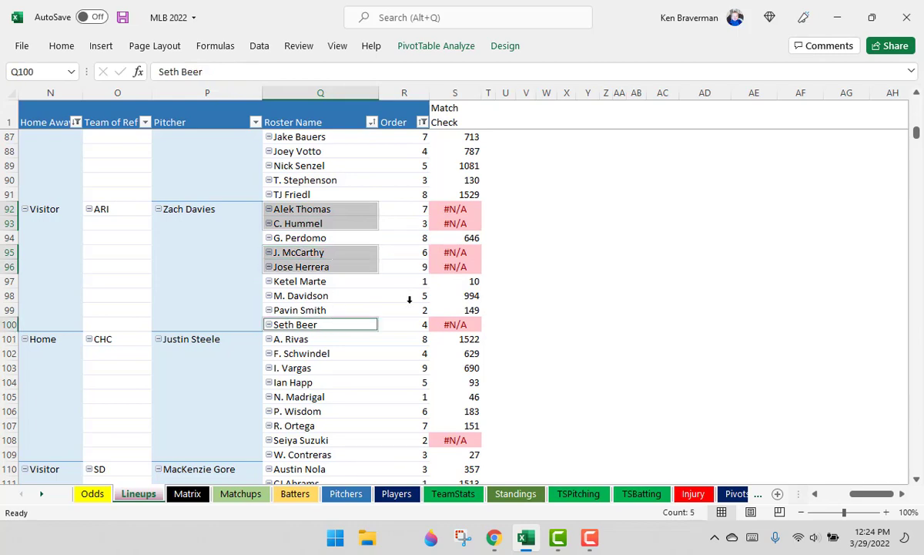
scroll(358, 328, "down", 2)
left_click(329, 371, "ctrl")
scroll(324, 339, "down", 3)
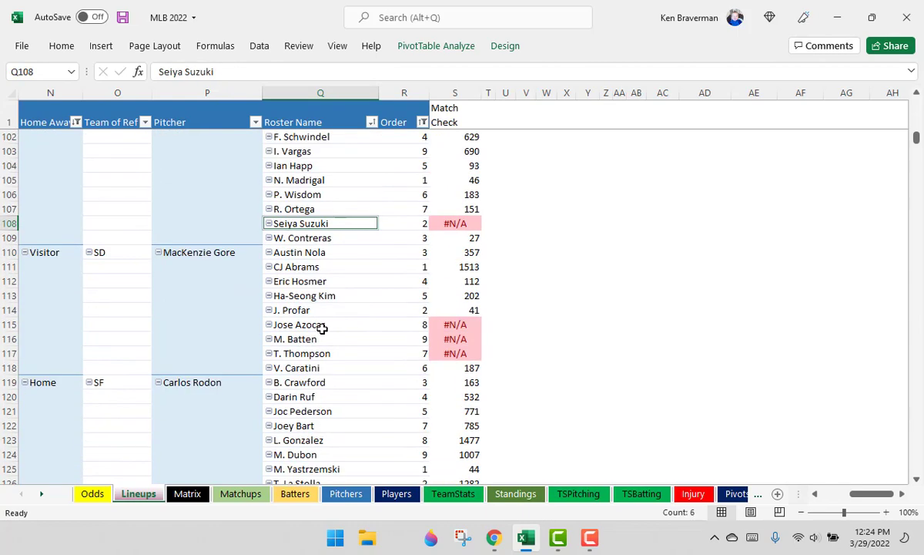
left_click_drag(322, 326, 376, 353, "ctrl")
scroll(383, 346, "down", 10)
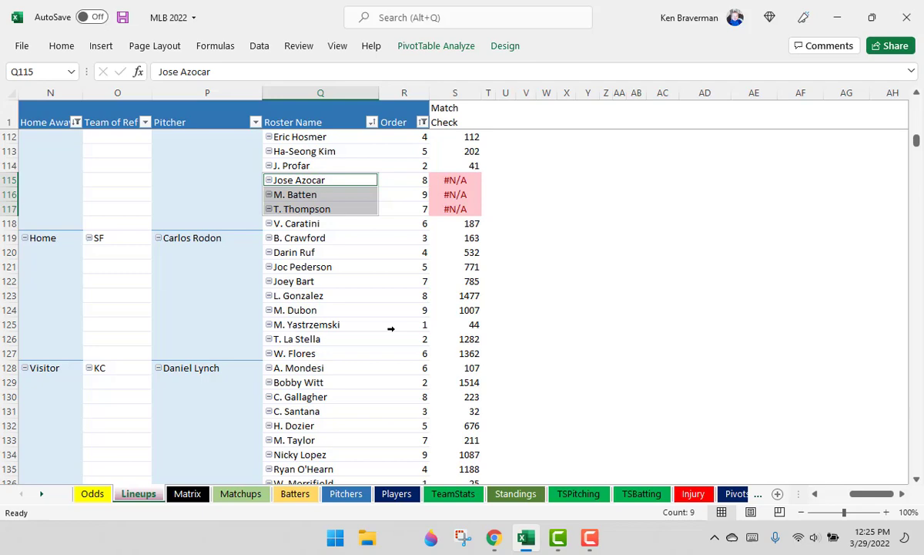
scroll(384, 317, "down", 5)
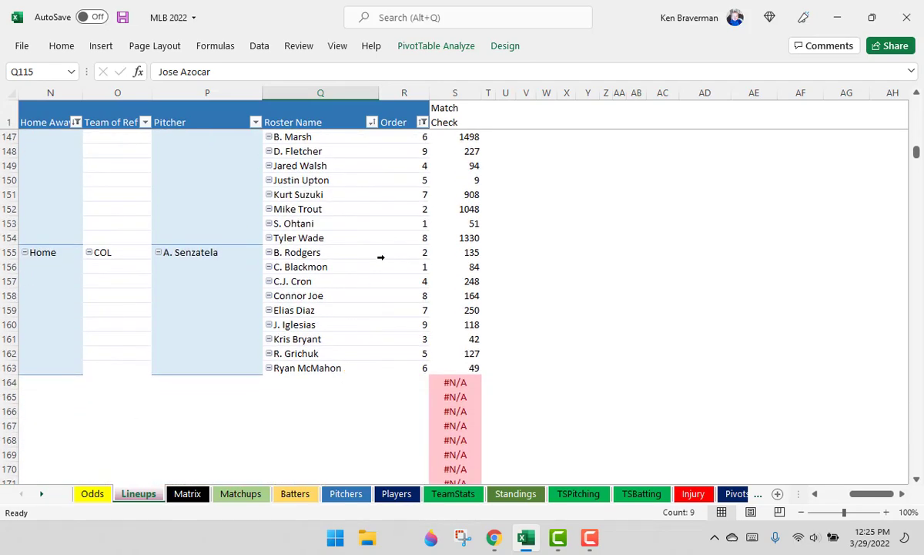
scroll(376, 260, "up", 11)
scroll(373, 257, "up", 2)
right_click(303, 203)
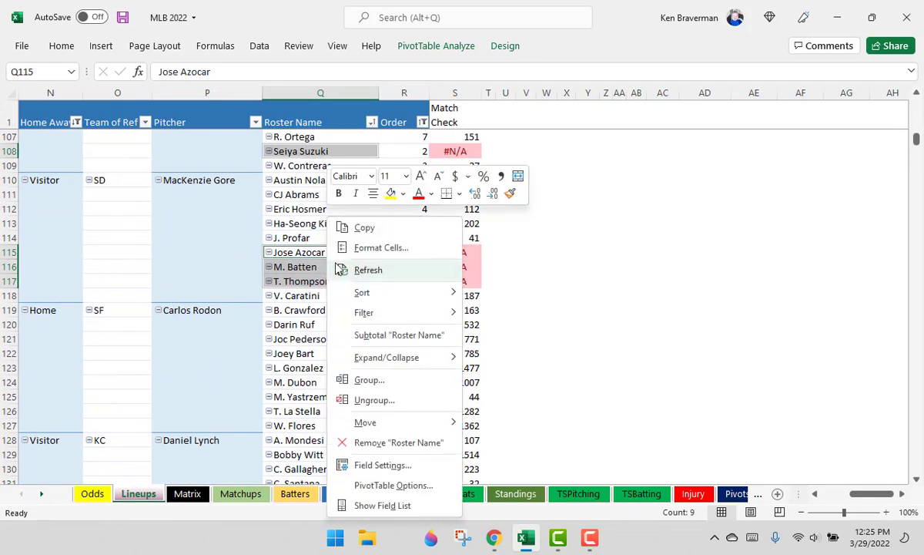
left_click(374, 228)
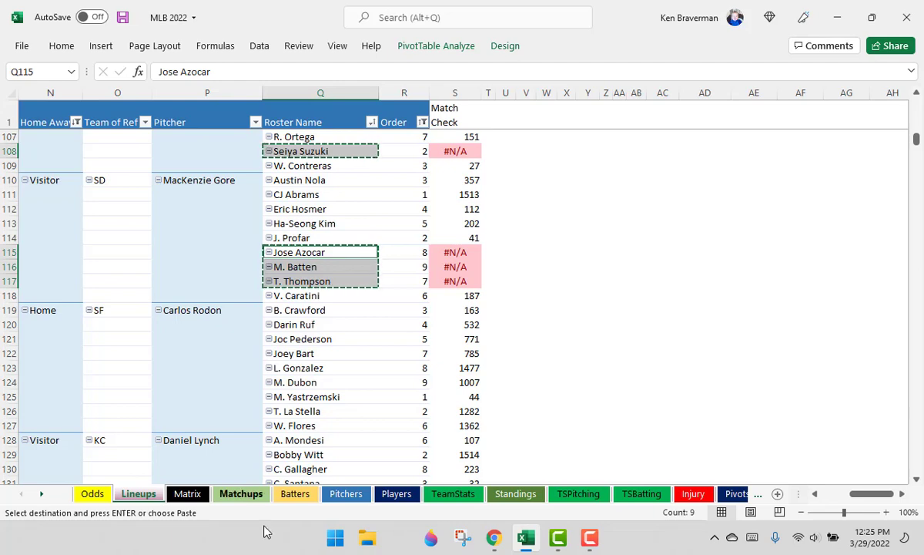
Paste the nine names under Lineup Name at row 1530 and also into Stats Name.
left_click(187, 494)
scroll(310, 350, "down", 6)
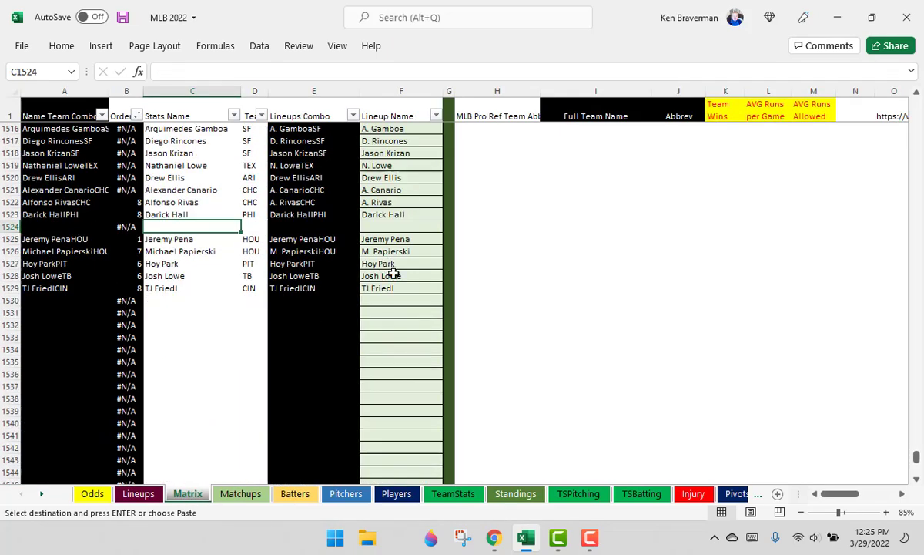
right_click(399, 306)
left_click(454, 186)
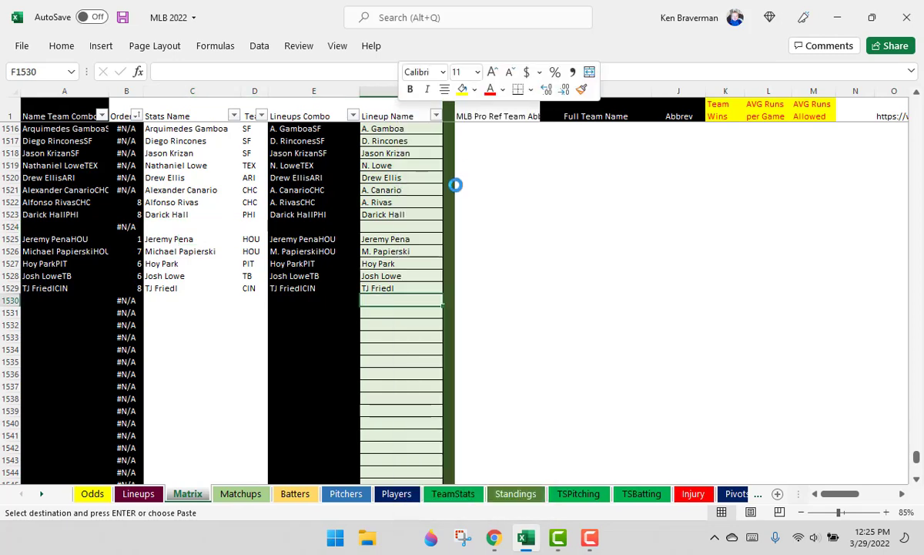
scroll(438, 249, "down", 1)
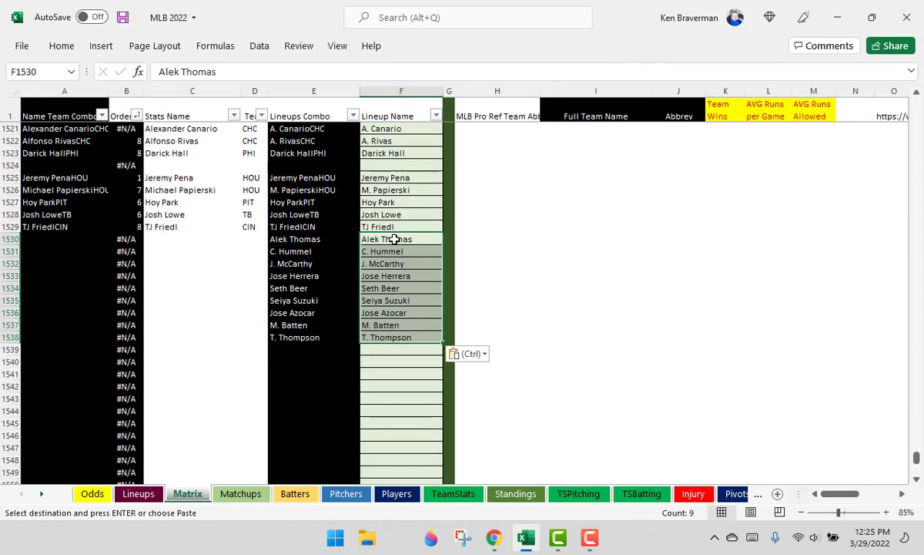
left_click_drag(394, 240, 398, 336)
key("ctrl+c")
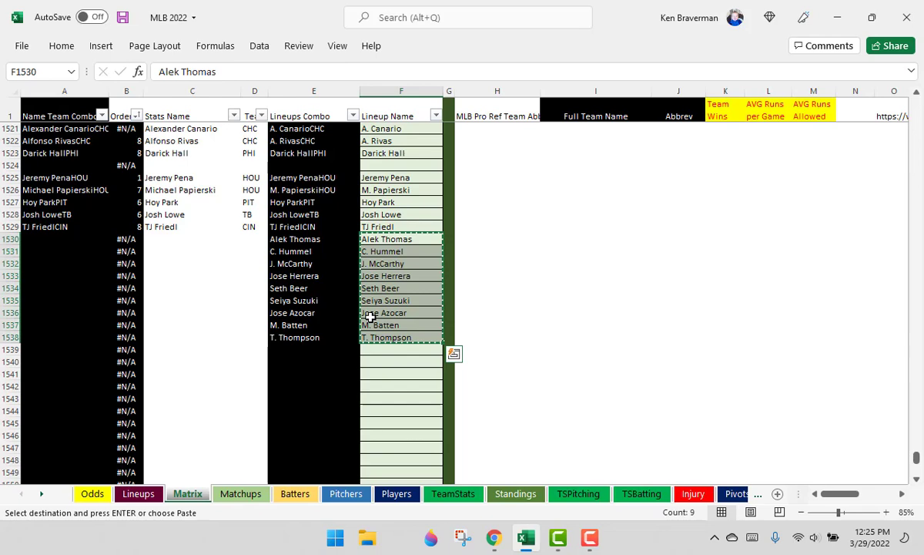
right_click(188, 241)
left_click(244, 179)
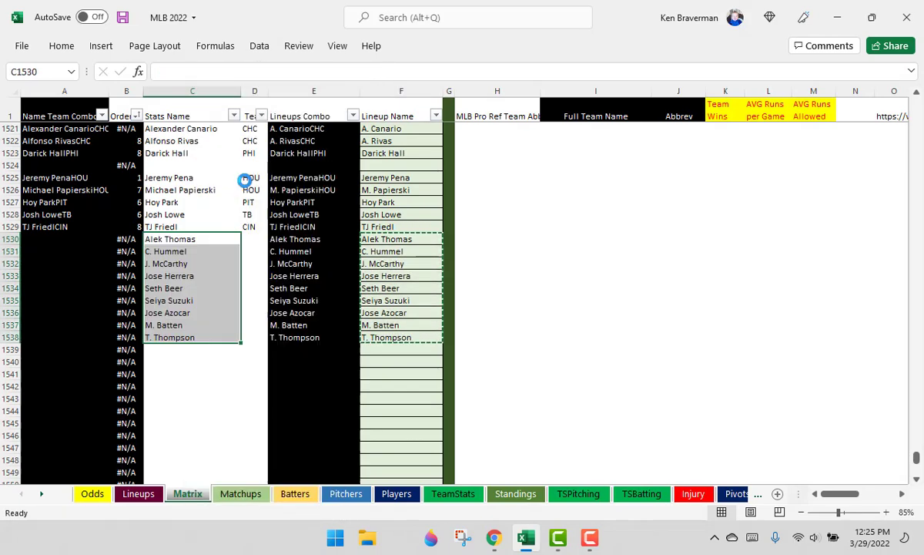
left_click(201, 249)
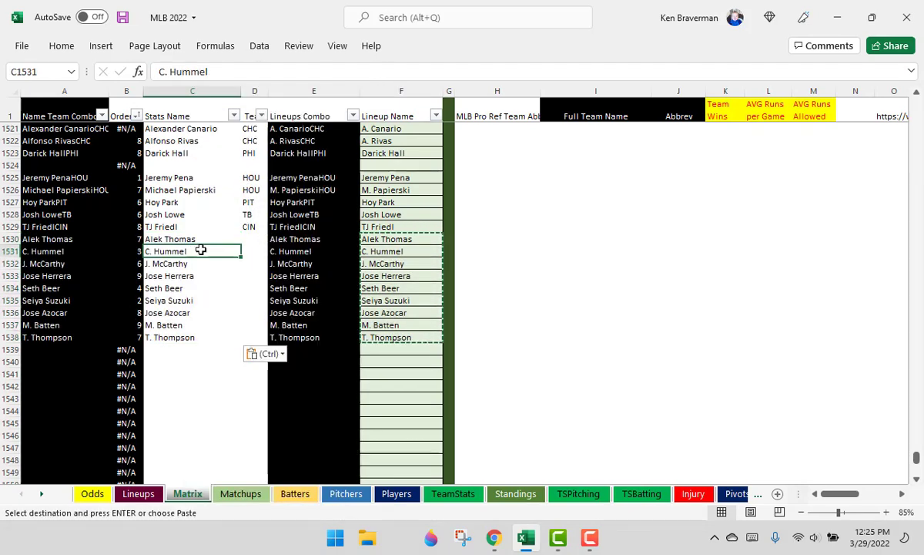
key("Delete")
key("Down")
key("Delete")
key("Down")
key("Down")
key("Down")
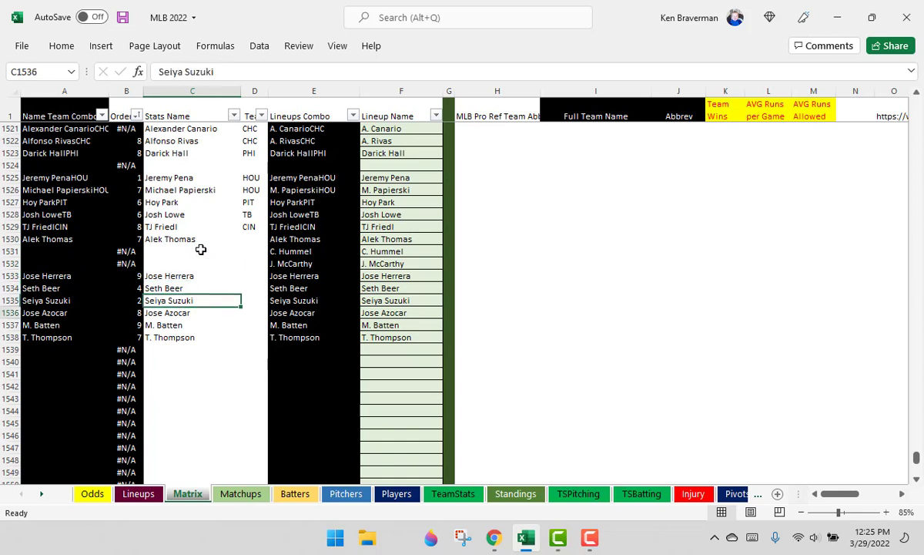
key("Down")
key("Down")
key("Up")
key("Delete")
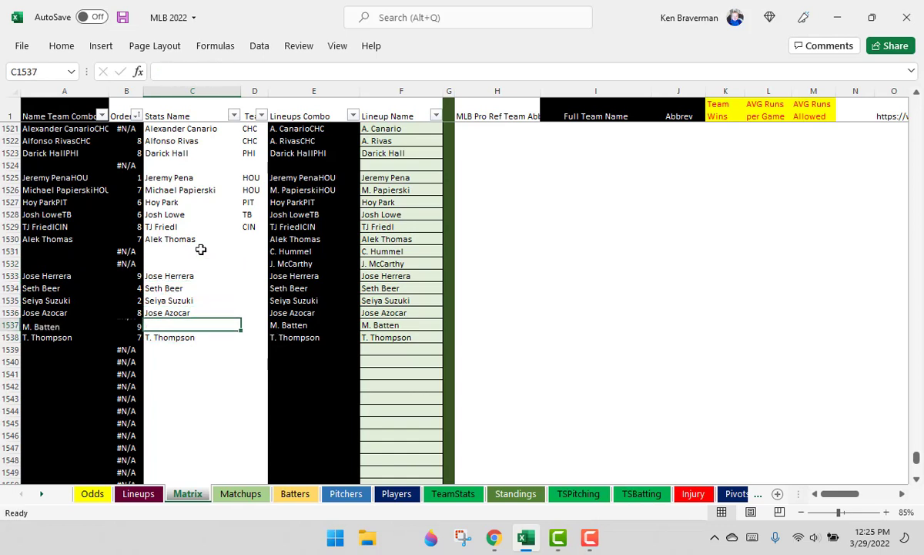
key("Down")
key("Delete")
key("Up")
key("Up")
key("Up")
key("Up")
key("Up")
key("Up")
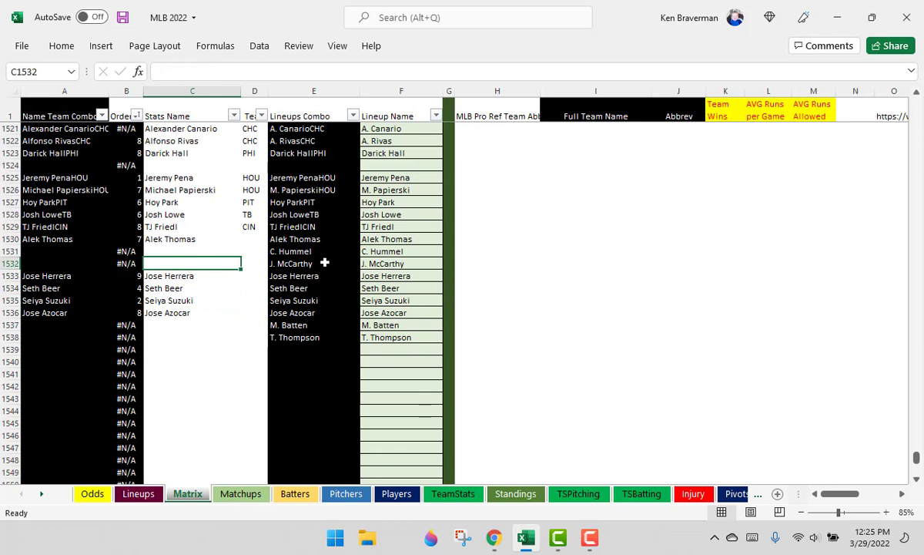
left_click(250, 239)
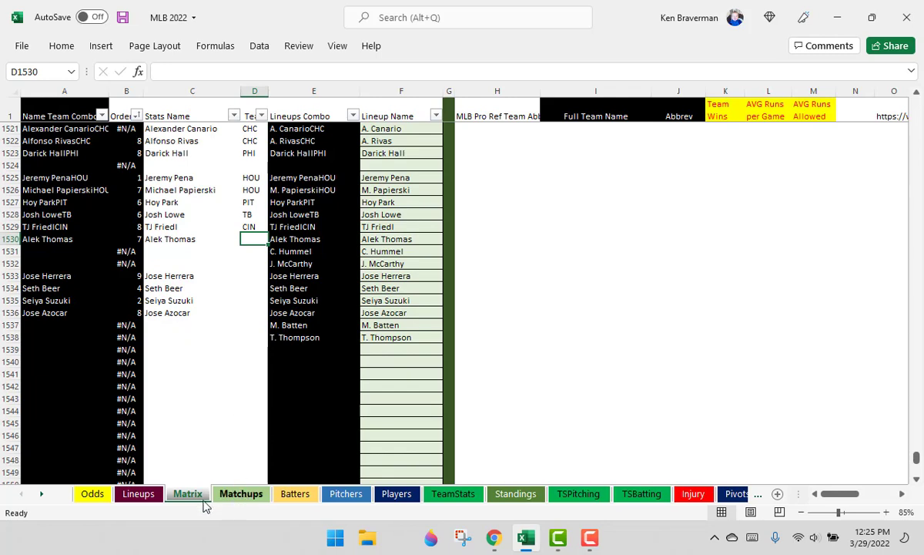
left_click(139, 494)
scroll(422, 244, "up", 7)
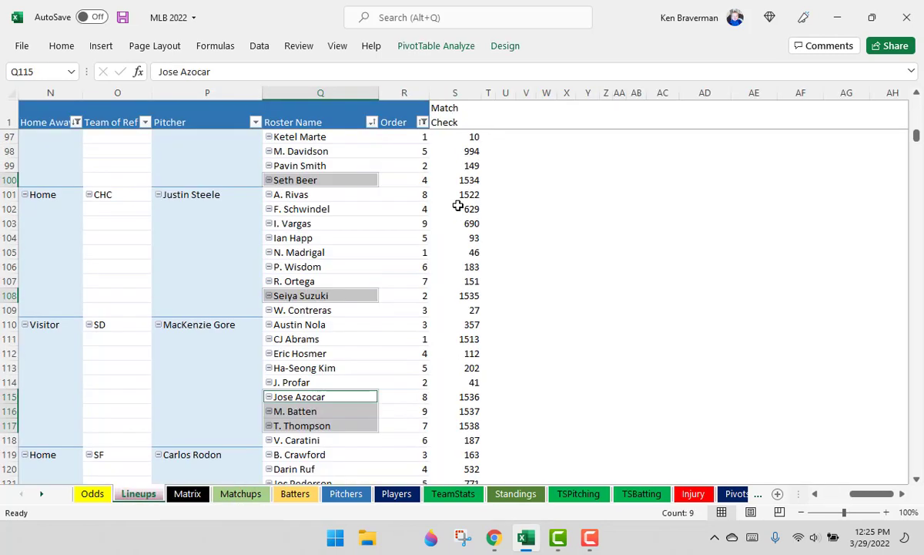
scroll(426, 243, "down", 6)
scroll(426, 243, "down", 15)
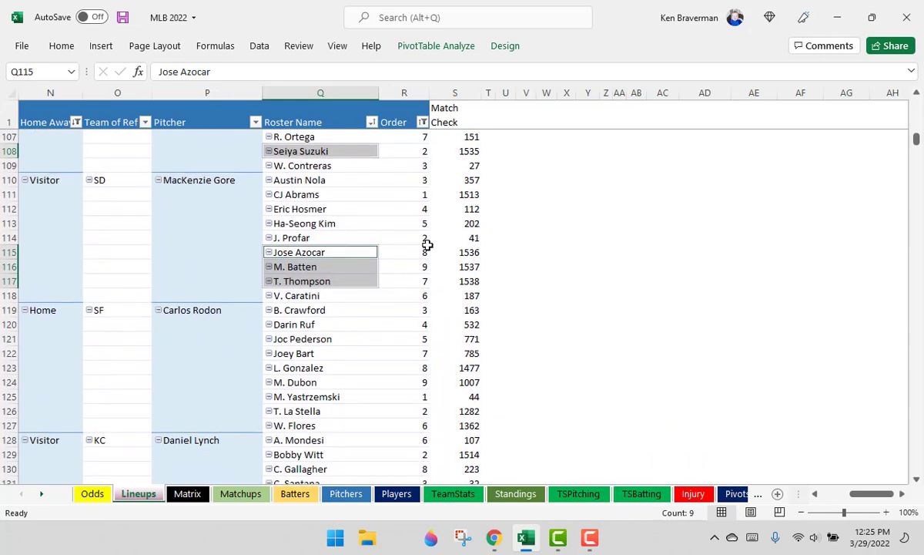
scroll(409, 254, "up", 20)
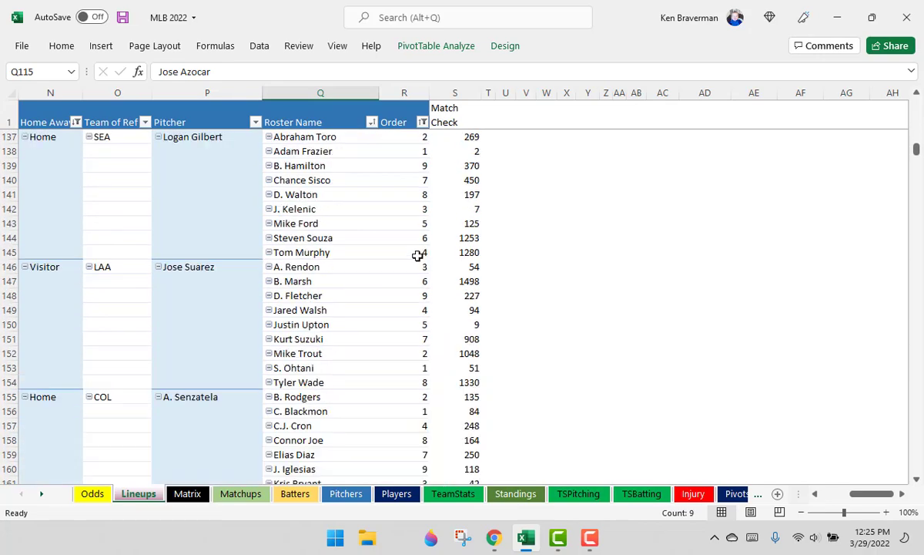
scroll(398, 229, "down", 2, "ctrl")
scroll(398, 228, "up", 17)
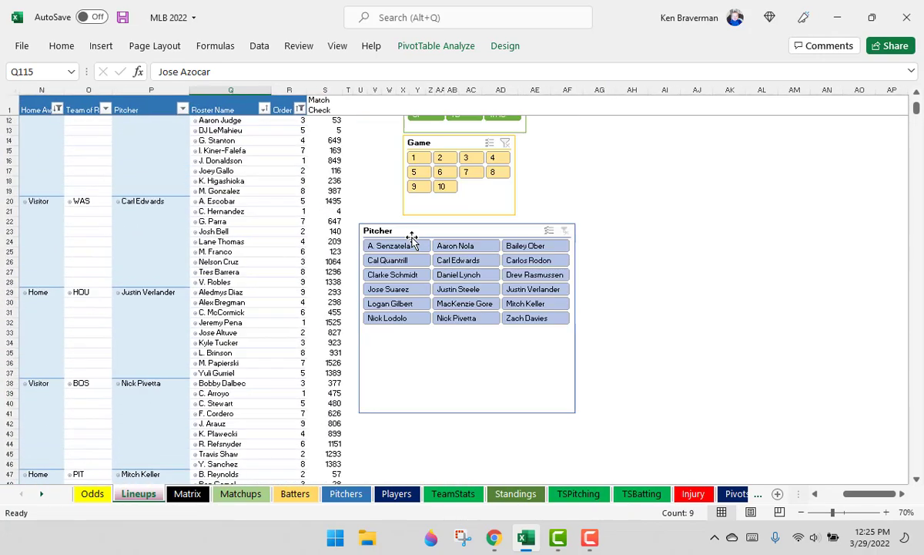
left_click_drag(869, 493, 834, 494)
left_click(188, 495)
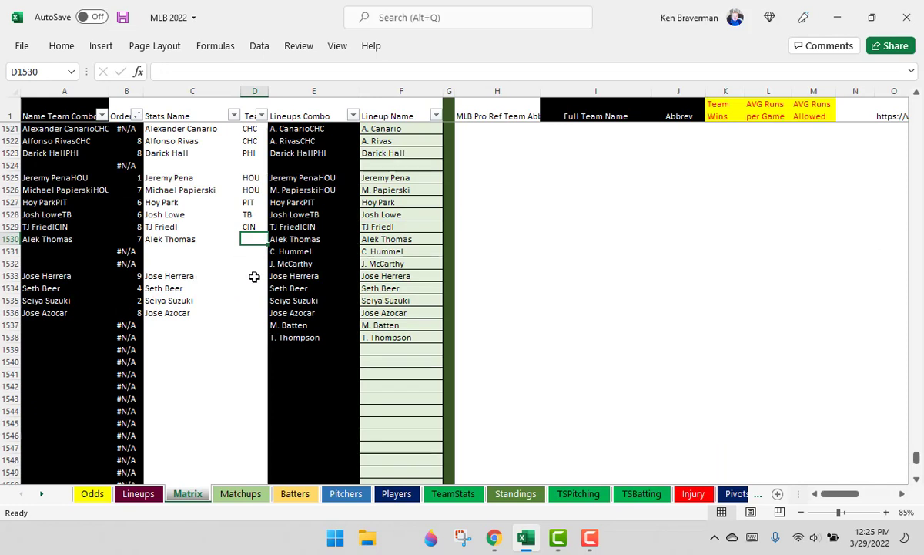
Search the RotoWire daily lineups for 'Hu' and open Hummel's player page.
left_click(381, 250)
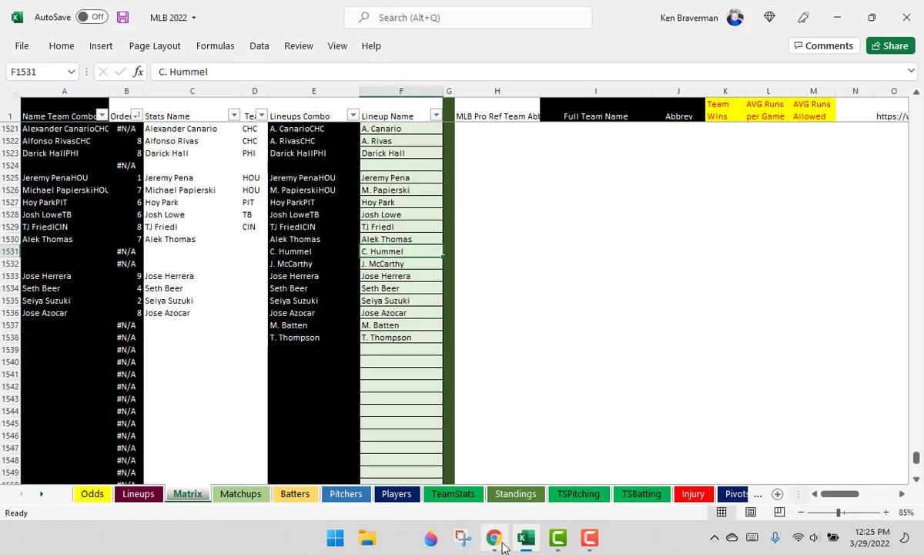
left_click(493, 537)
key("ctrl+f")
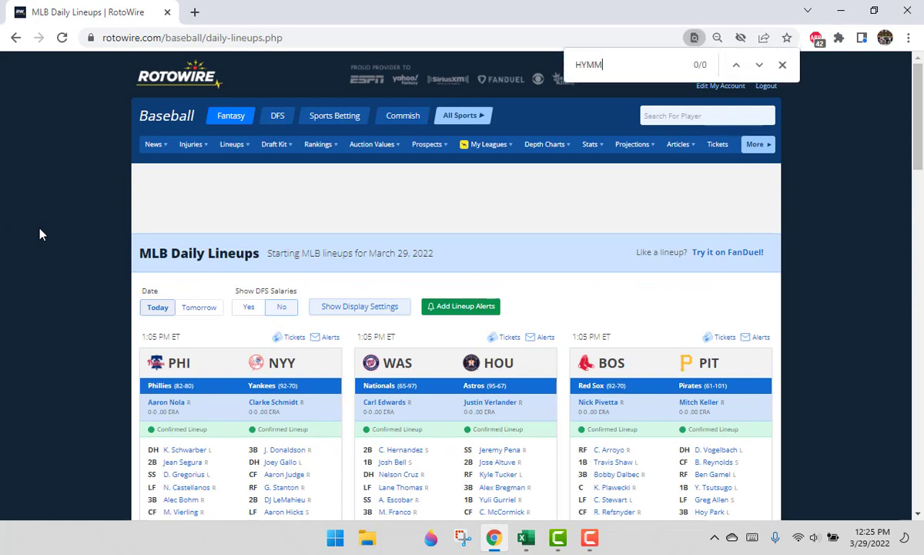
type("Huy")
key("BackSpace")
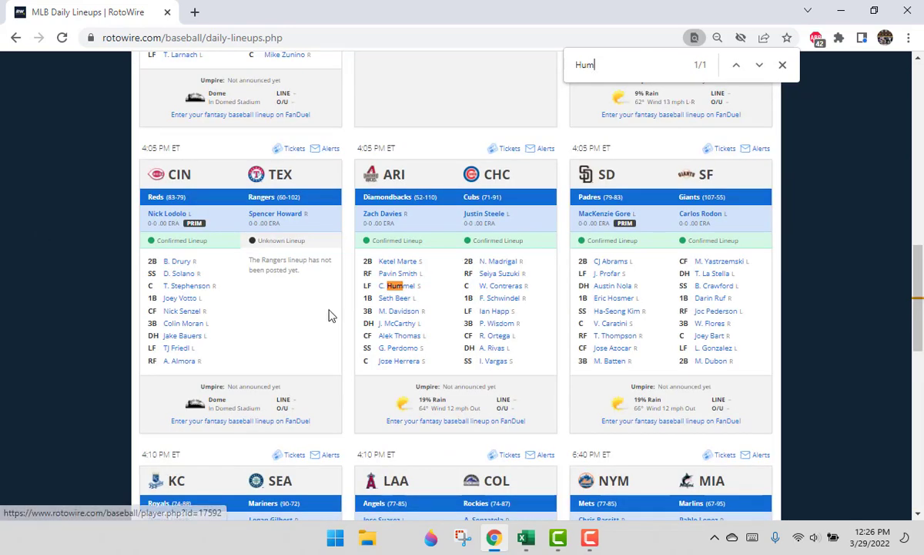
left_click(396, 287)
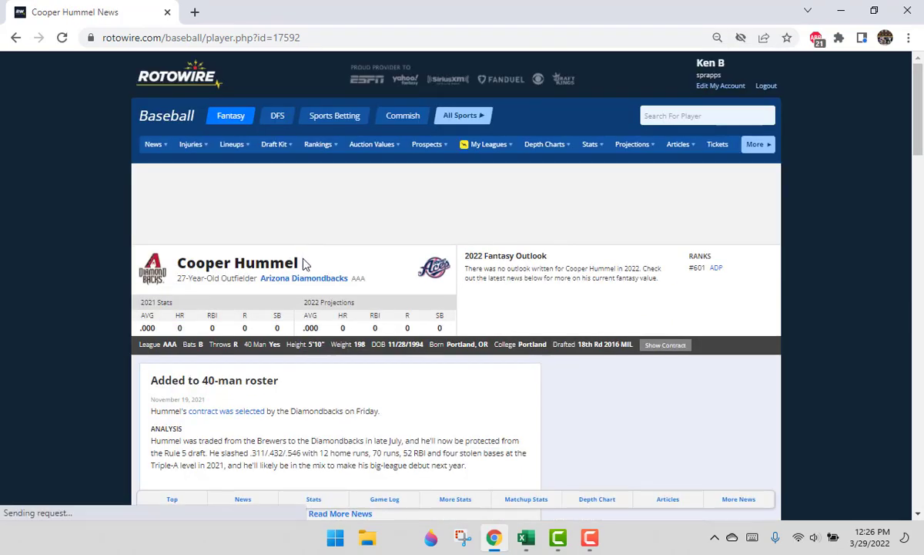
Copy the full name 'Cooper Hummel' from his player page and return to Excel.
left_click_drag(299, 254, 184, 257)
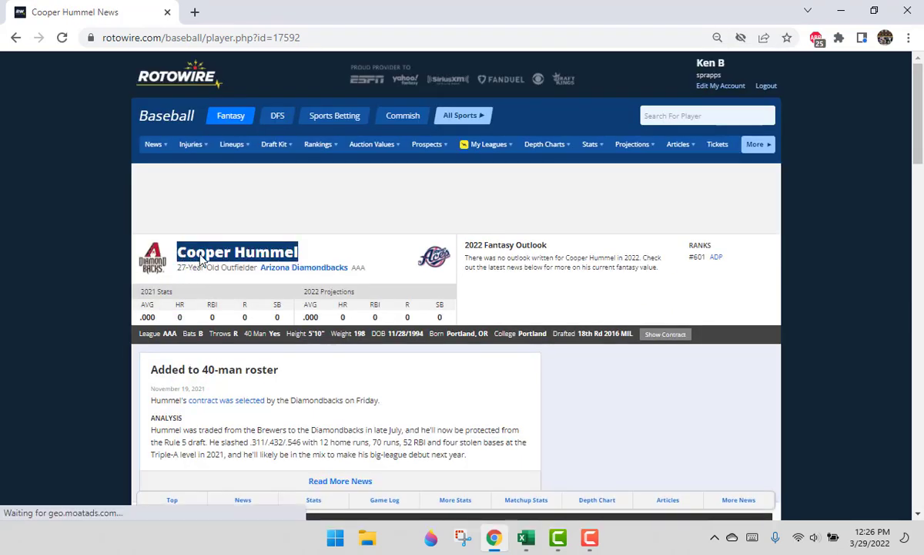
right_click(202, 260)
left_click(225, 268)
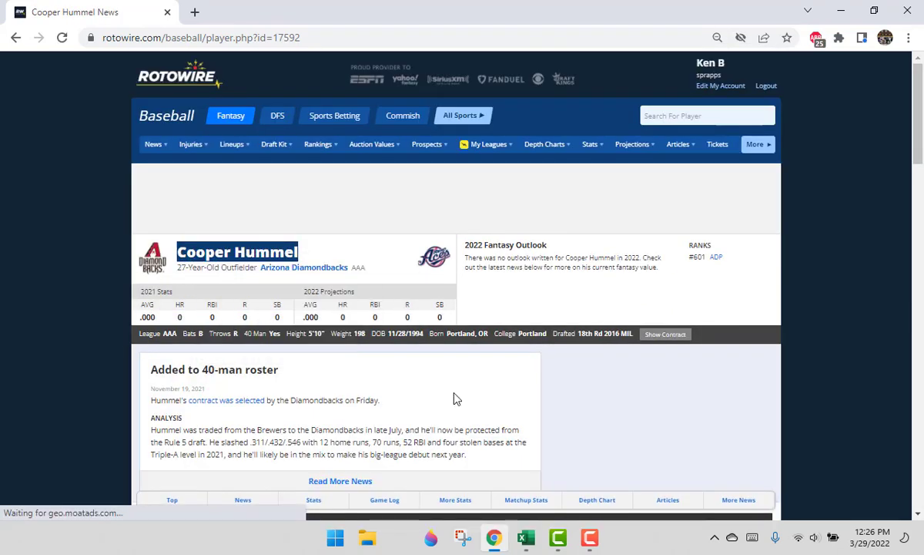
left_click(526, 537)
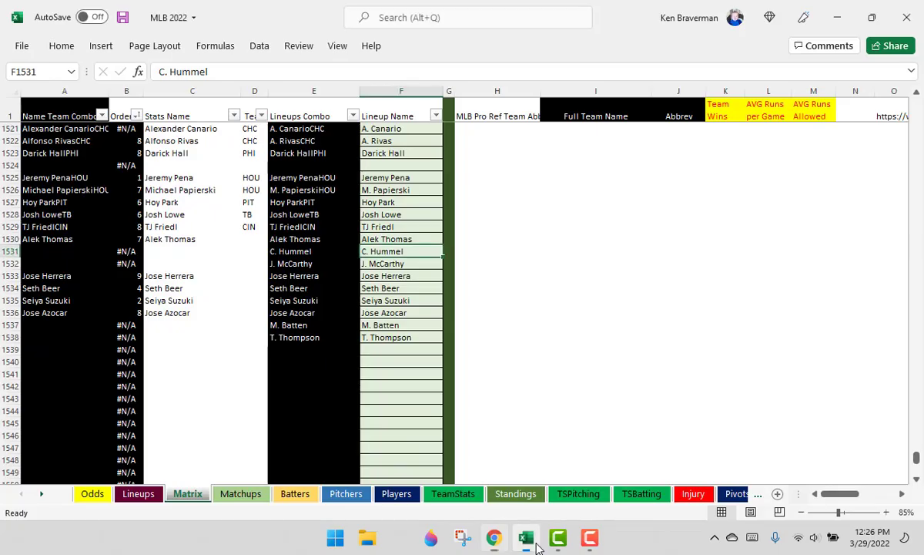
Paste Cooper Hummel into C1531 and enter ARI as his team.
left_click(197, 254)
right_click(197, 254)
left_click(250, 190)
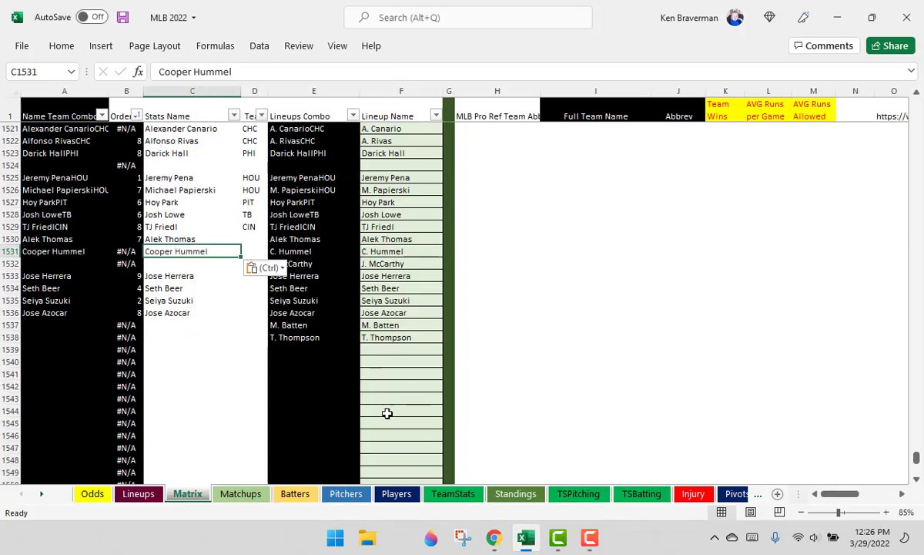
left_click(493, 538)
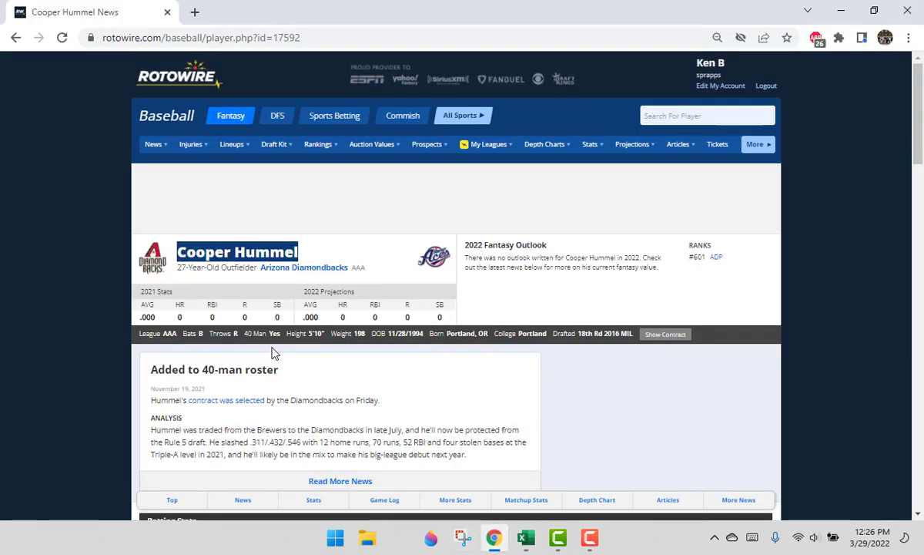
left_click(527, 538)
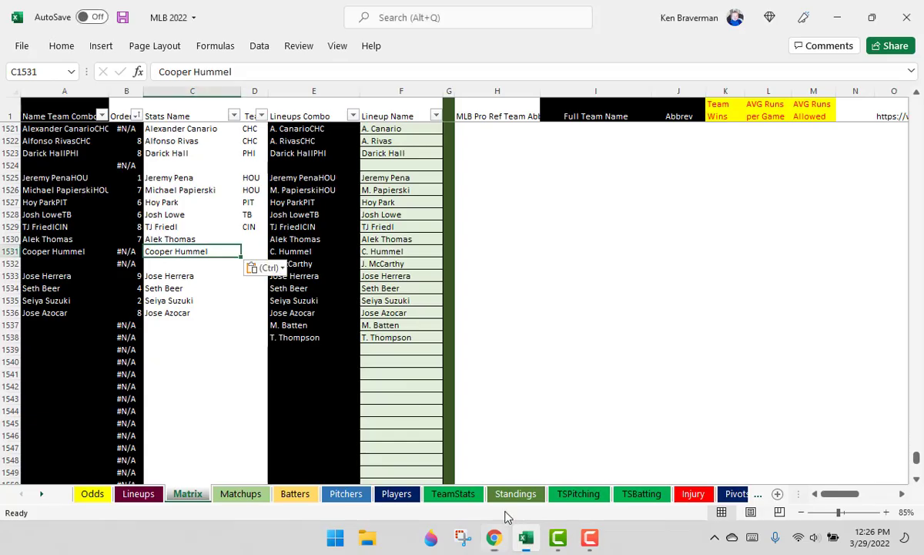
left_click(251, 251)
type("ARI")
key("Return")
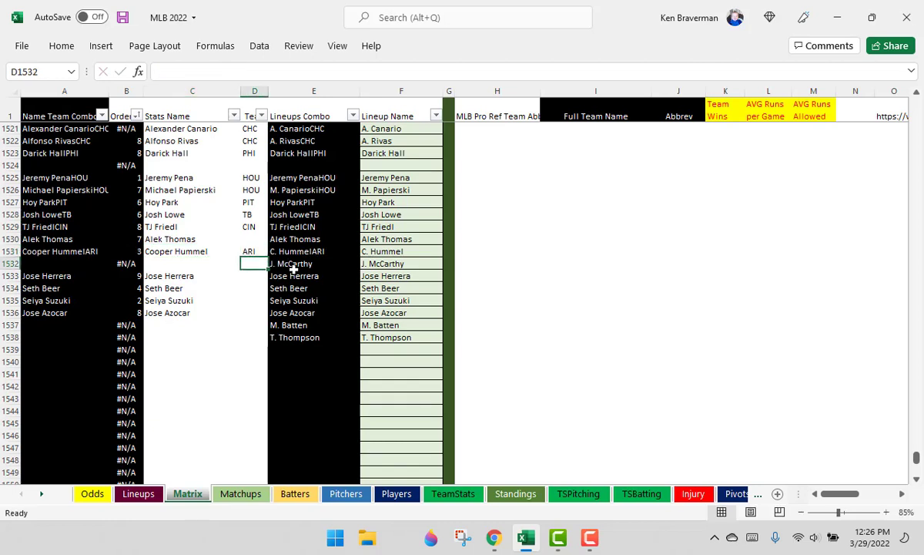
Review the remaining names and select the empty team cells for rows 1532–1536.
left_click(262, 227)
left_click(251, 241)
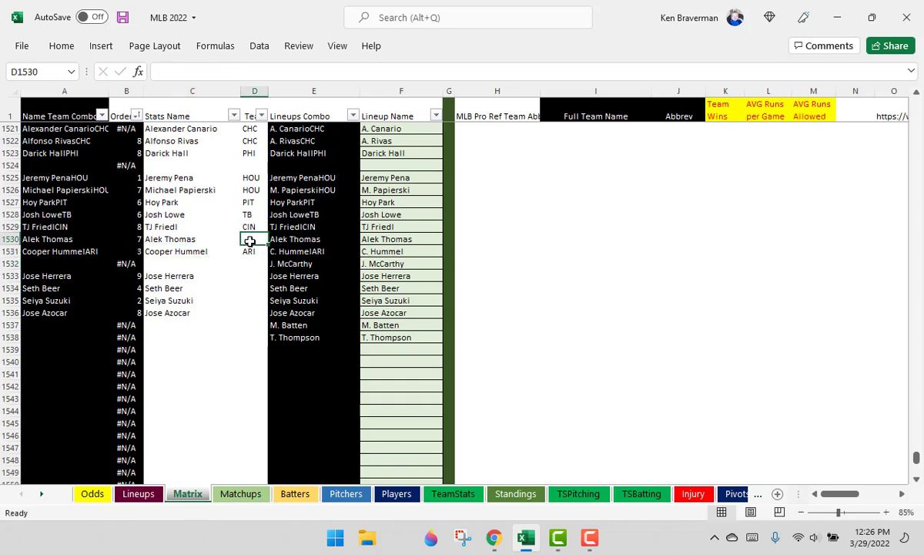
left_click(188, 266)
left_click_drag(402, 289, 397, 325)
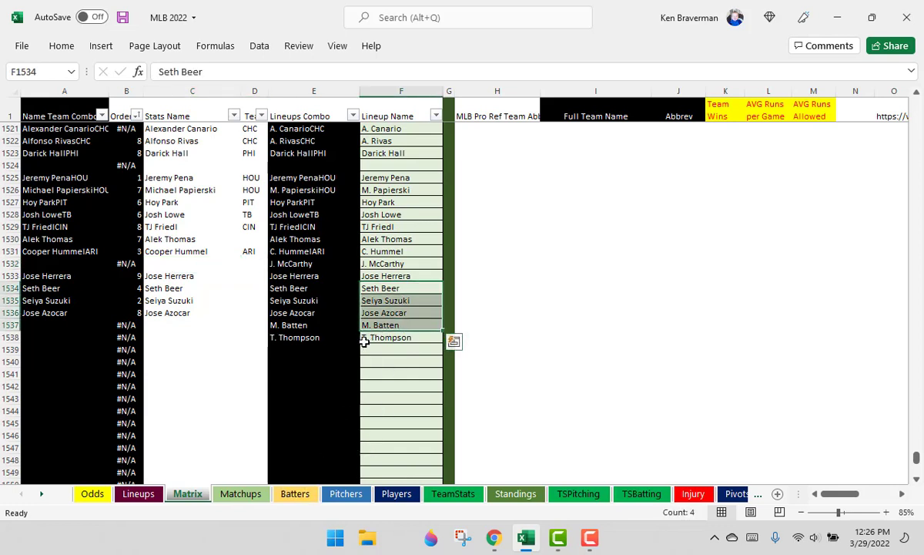
left_click(200, 263)
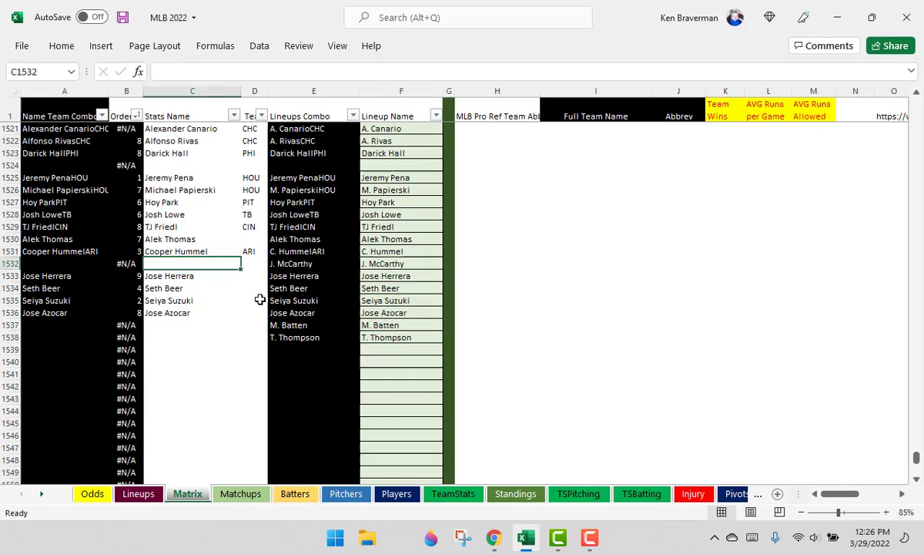
scroll(223, 351, "up", 2)
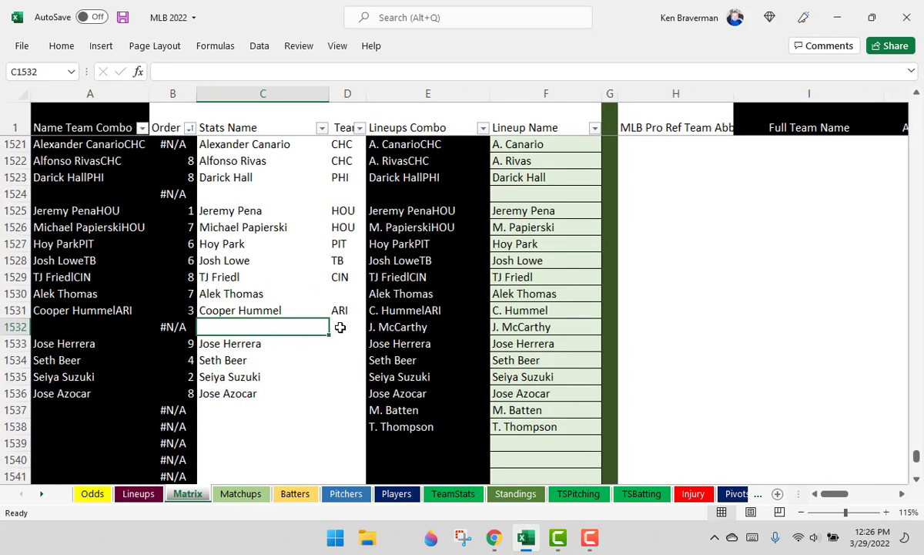
left_click_drag(340, 326, 346, 393)
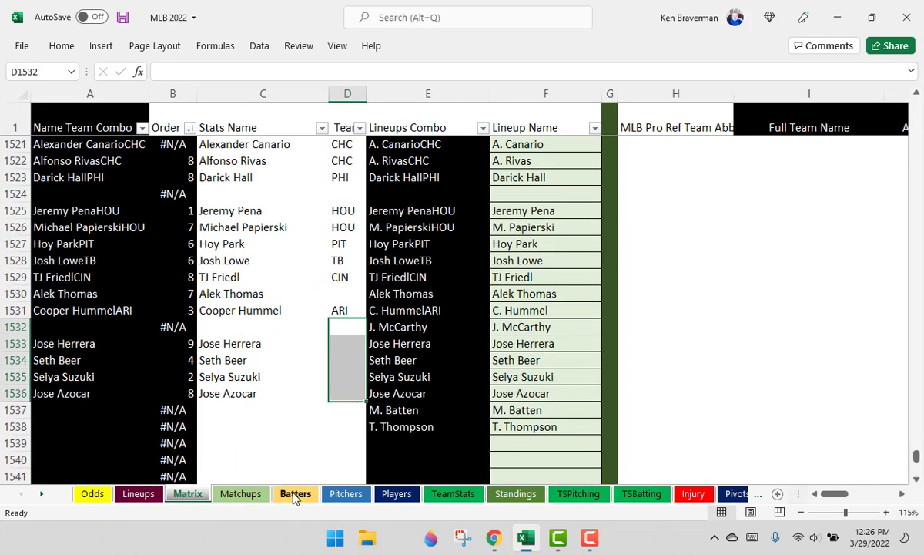
Refresh the Batters pivot with the updated player teams and select its order 1–9 Cscore columns.
left_click(301, 497)
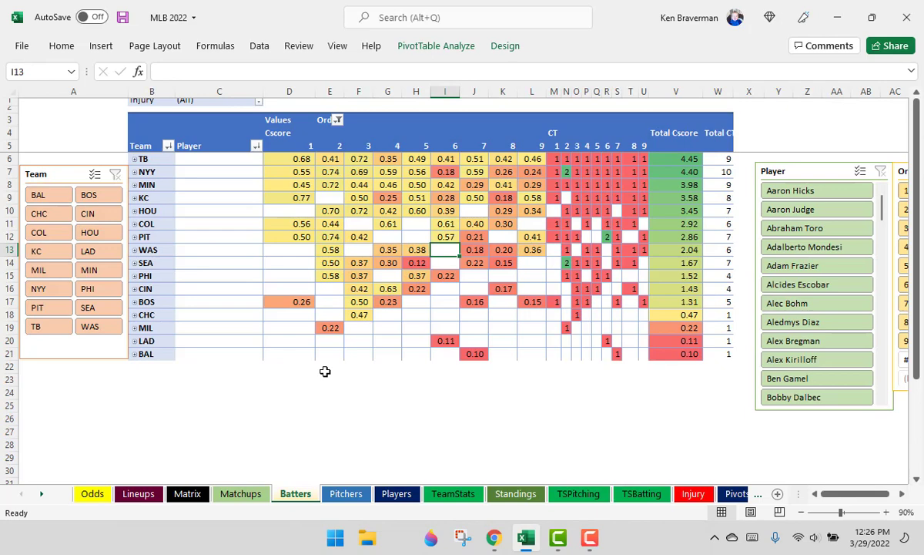
right_click(399, 234)
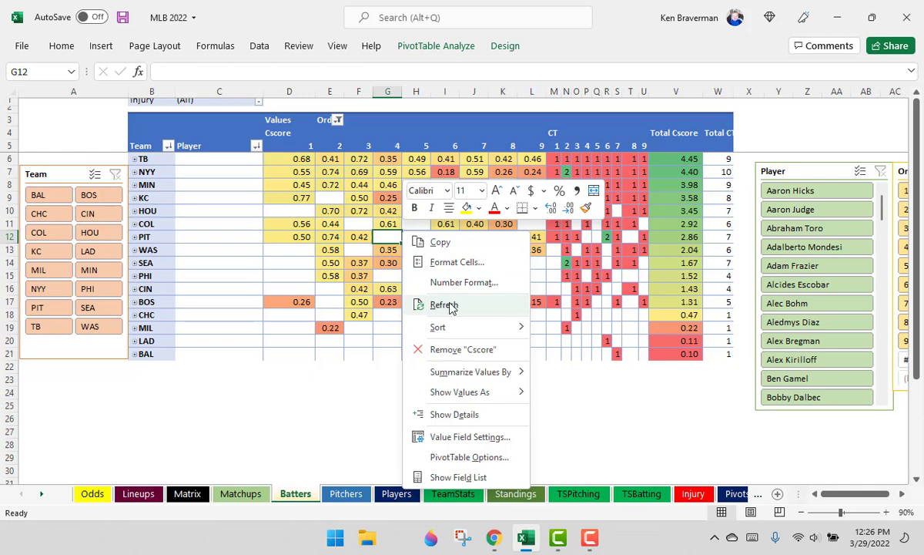
left_click(447, 305)
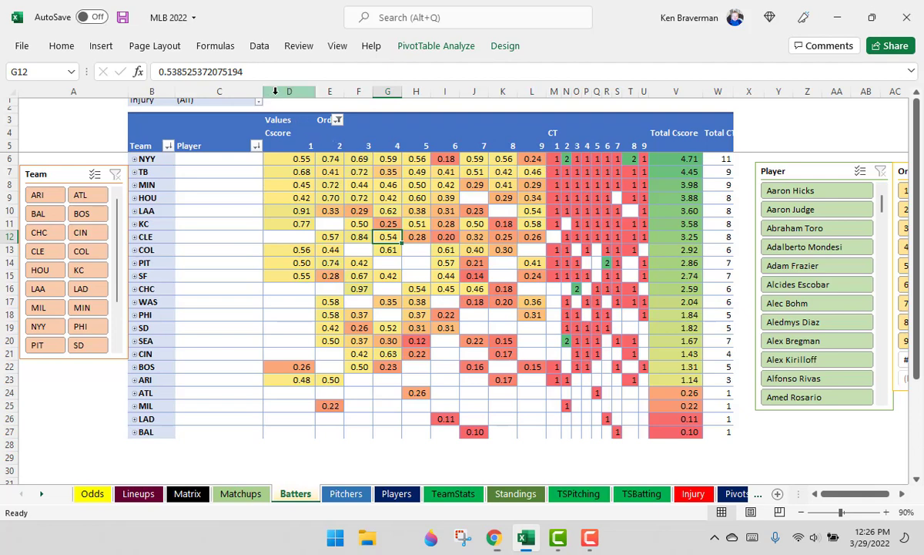
left_click_drag(277, 92, 523, 104)
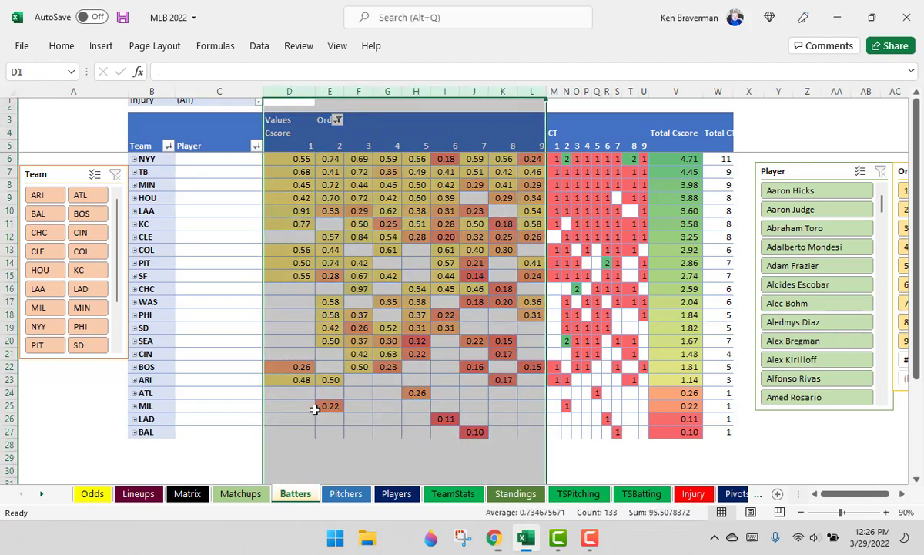
On the Matchups sheet, select the Lineup Factor column R to review values like NYY's 4.7.
left_click(231, 493)
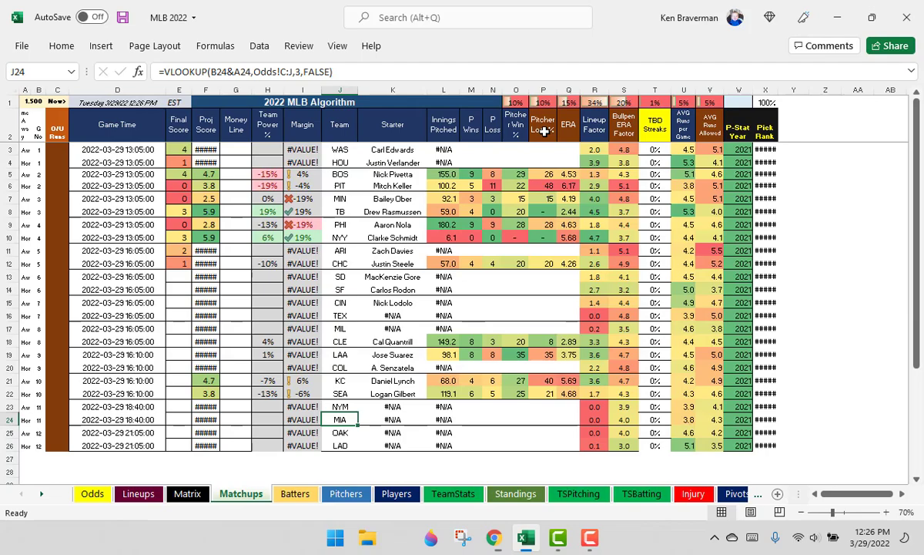
left_click(588, 89)
scroll(497, 289, "up", 3, "ctrl")
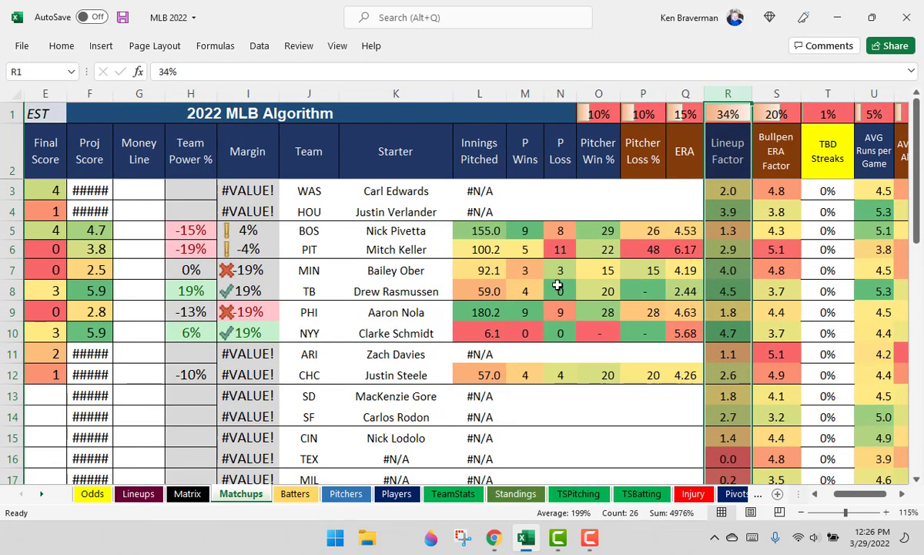
scroll(526, 300, "down", 1, "ctrl")
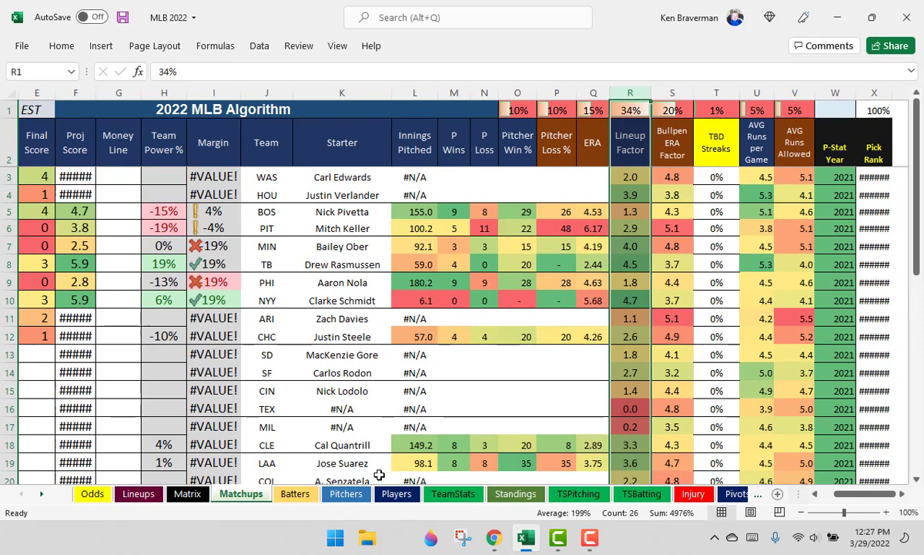
On the Batters pivot, select the top teams' Cscores and every Total Cscore to check status-bar sums.
left_click(310, 496)
left_click(389, 199)
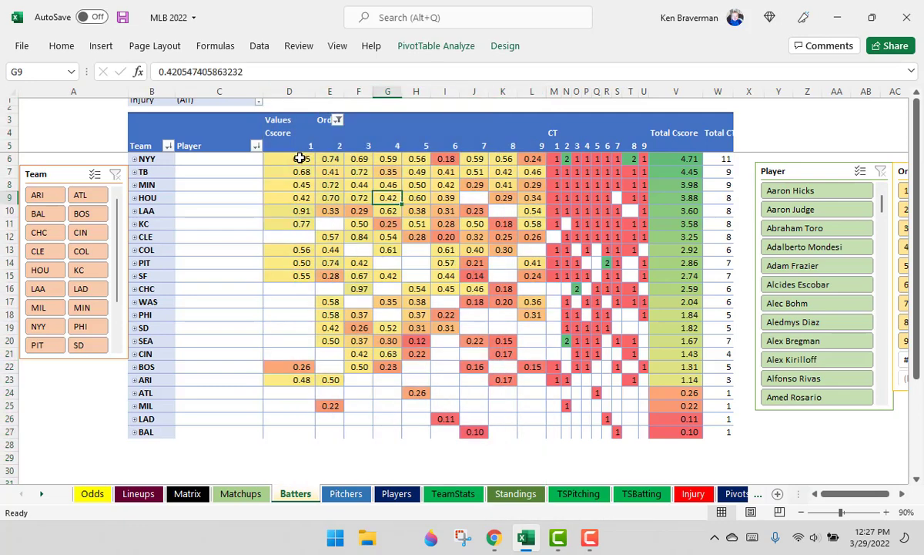
left_click_drag(296, 156, 526, 255)
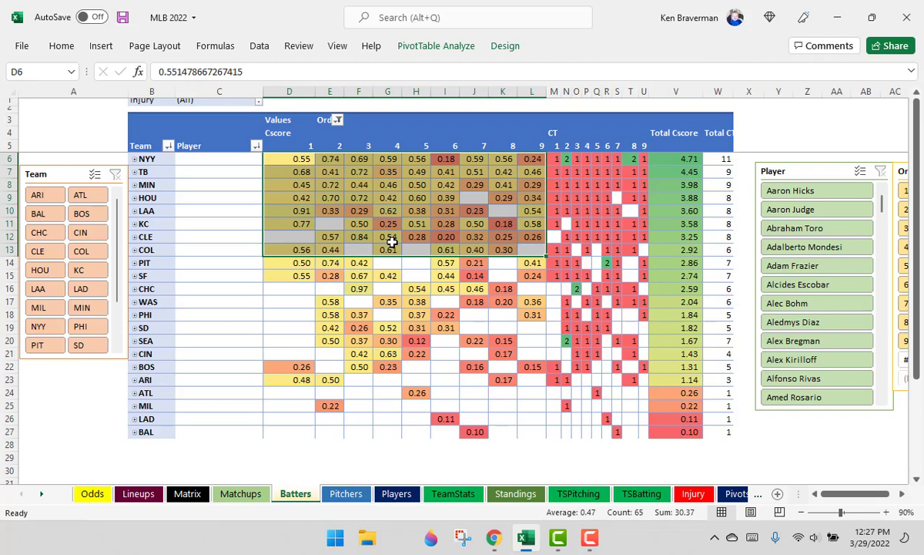
left_click(379, 186)
scroll(388, 252, "up", 1, "ctrl")
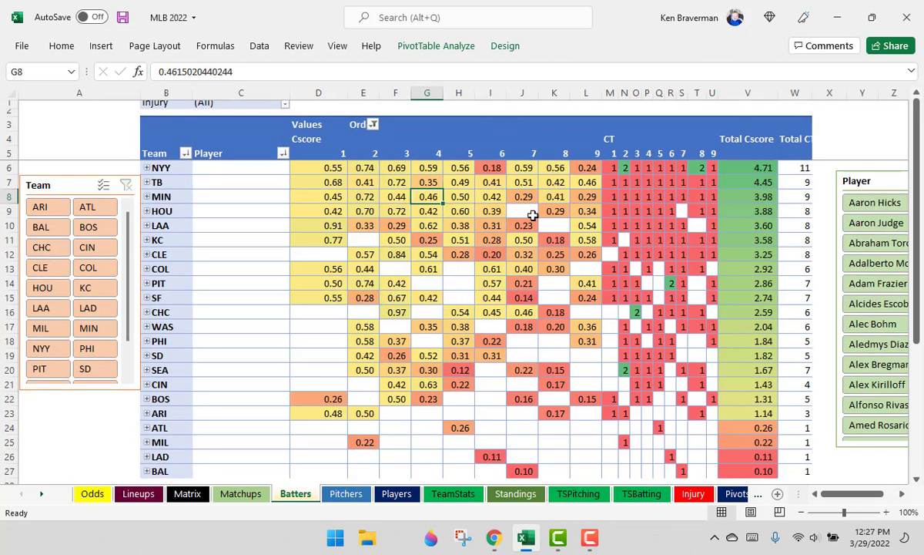
left_click_drag(768, 167, 739, 466)
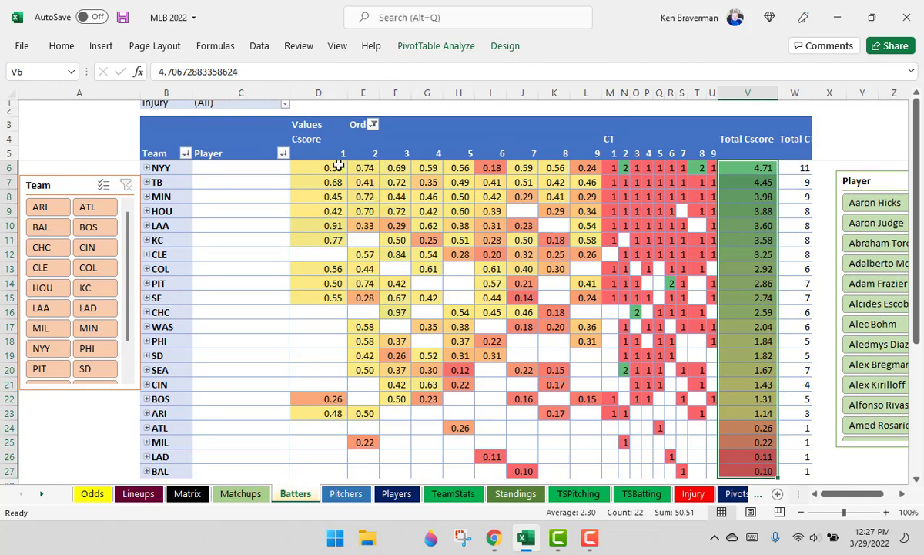
Select NYY's order 1–9 Cscores and the batting order headers to compare their totals.
left_click_drag(337, 165, 585, 168)
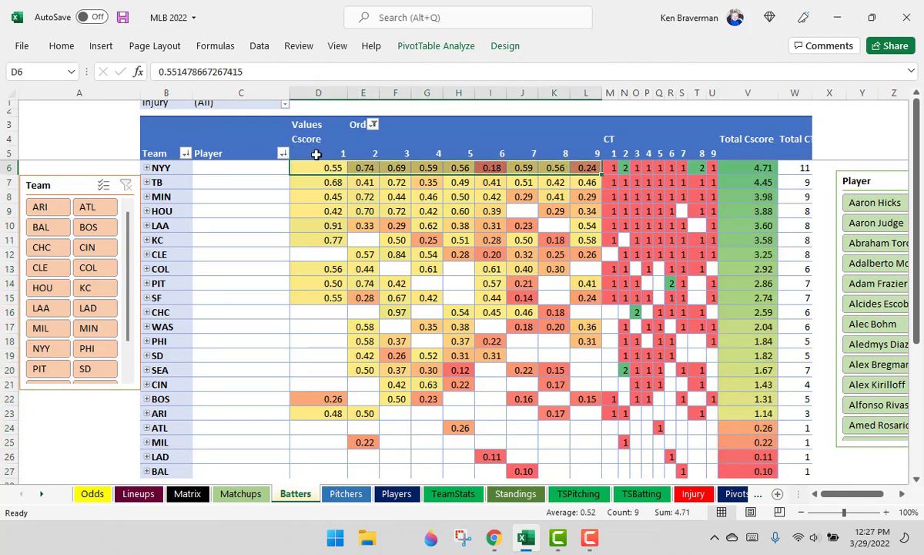
left_click_drag(316, 154, 596, 151)
left_click(319, 154)
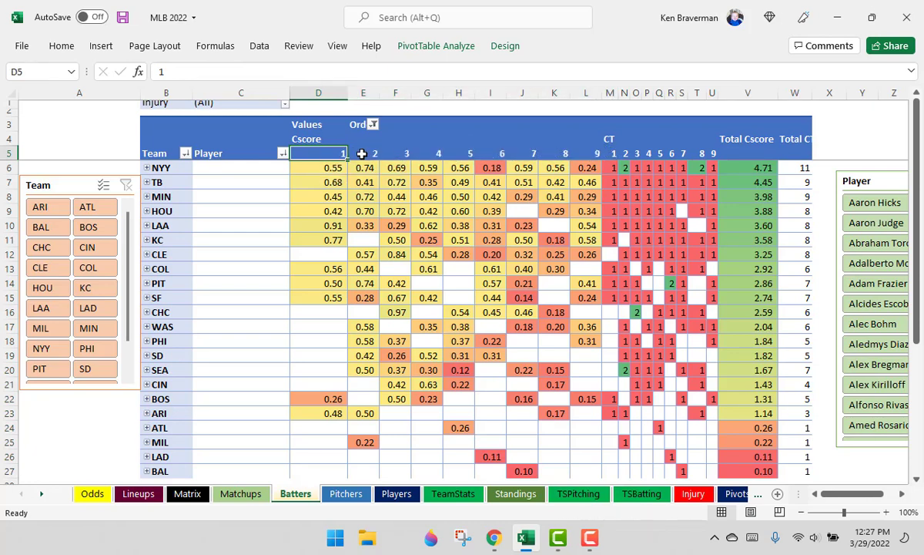
key("Right")
key("Right")
key("Right")
key("Right")
left_click_drag(312, 147, 490, 151)
left_click_drag(329, 155, 597, 154)
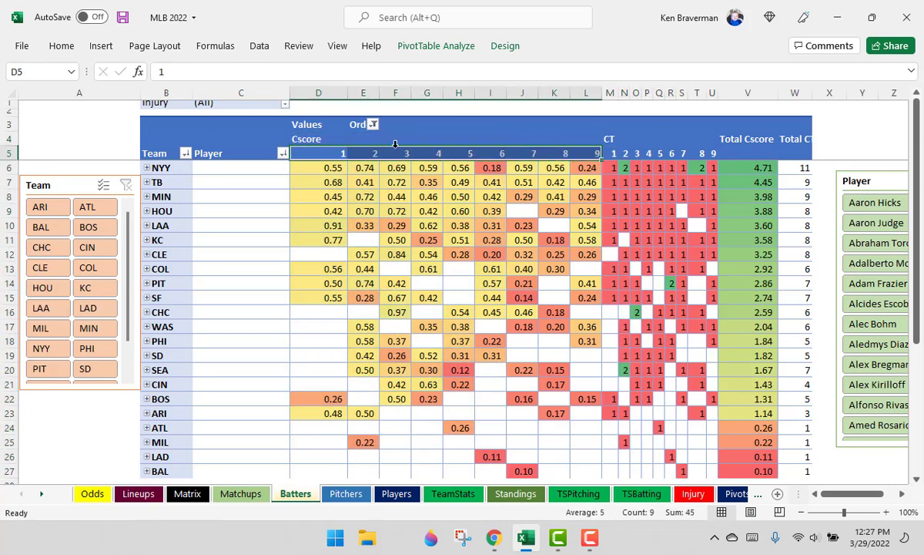
left_click(569, 153)
left_click(614, 153)
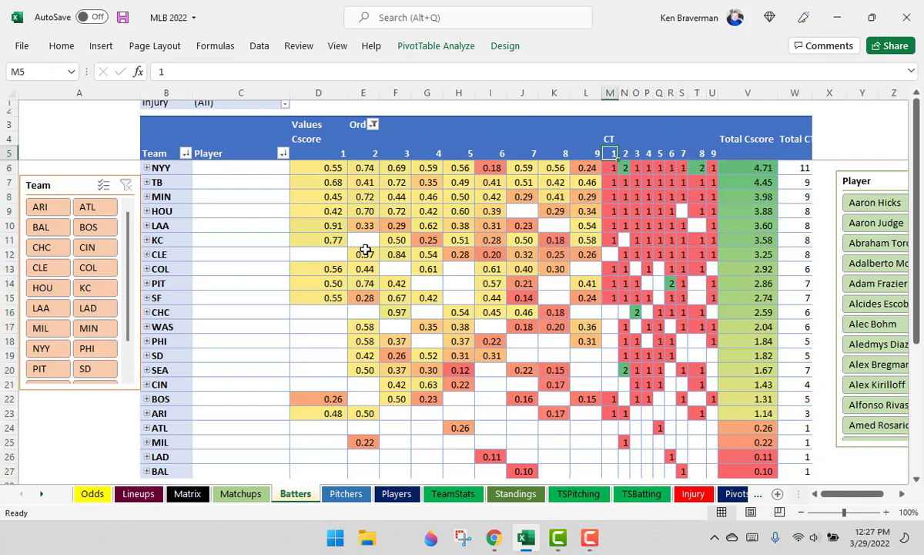
Expand NYY, filter the Team slicer to NYY only, and check Joey Gallo's CT 2 and 0.74 Cscore.
left_click(147, 168)
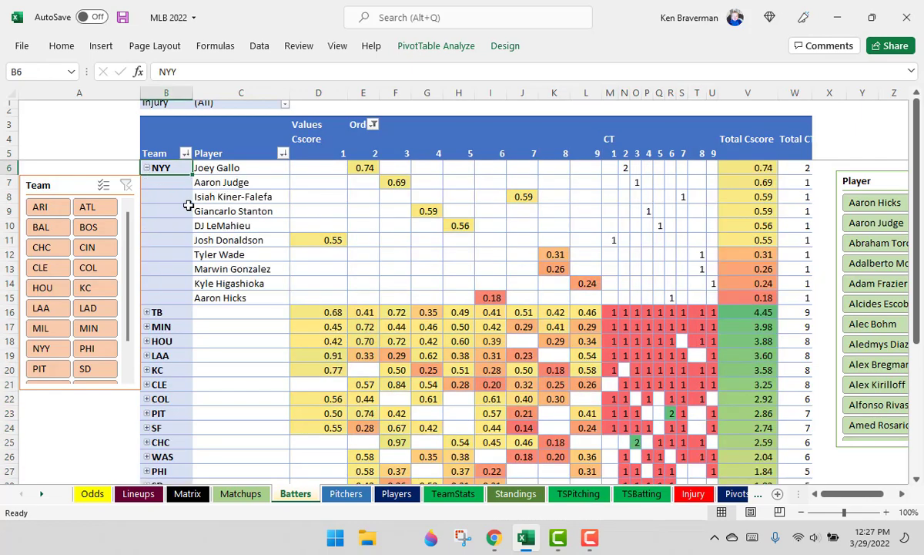
scroll(556, 361, "up", 2, "ctrl")
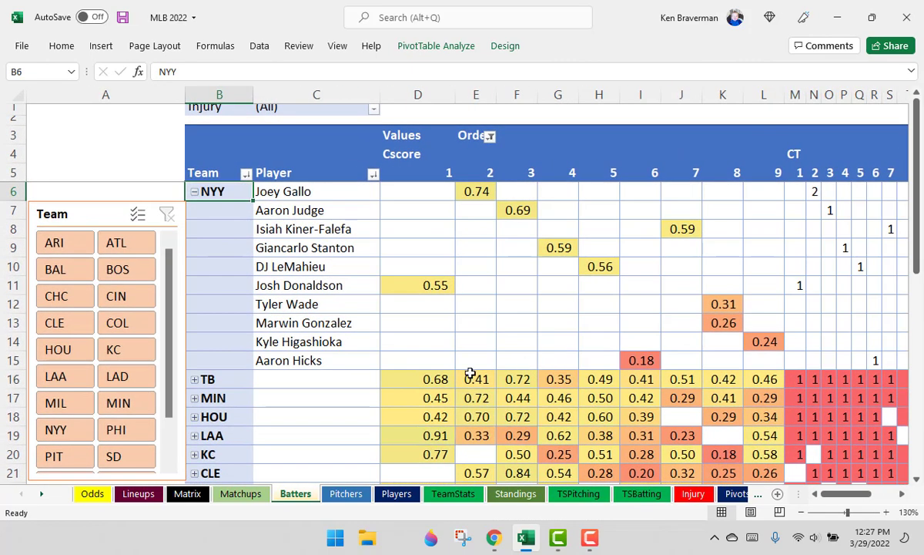
left_click(81, 428)
scroll(441, 345, "down", 1, "ctrl")
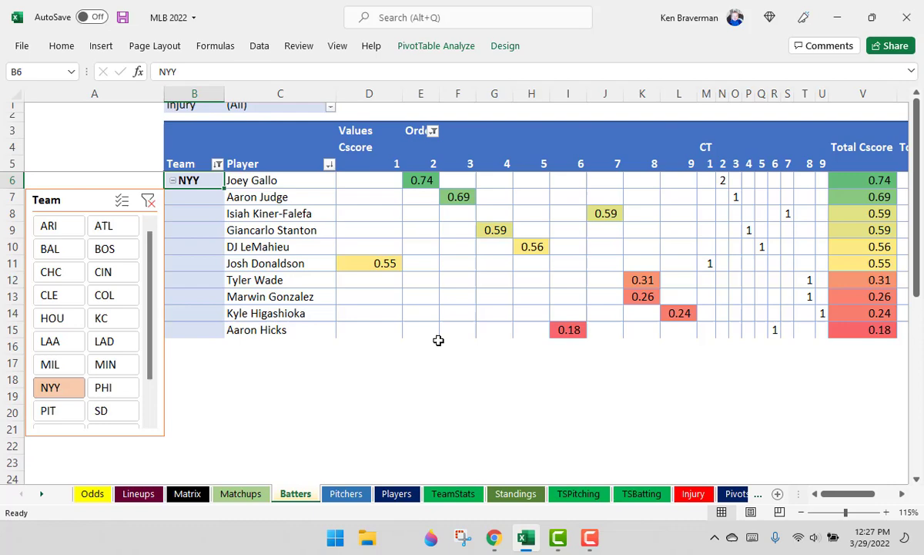
scroll(438, 340, "down", 1)
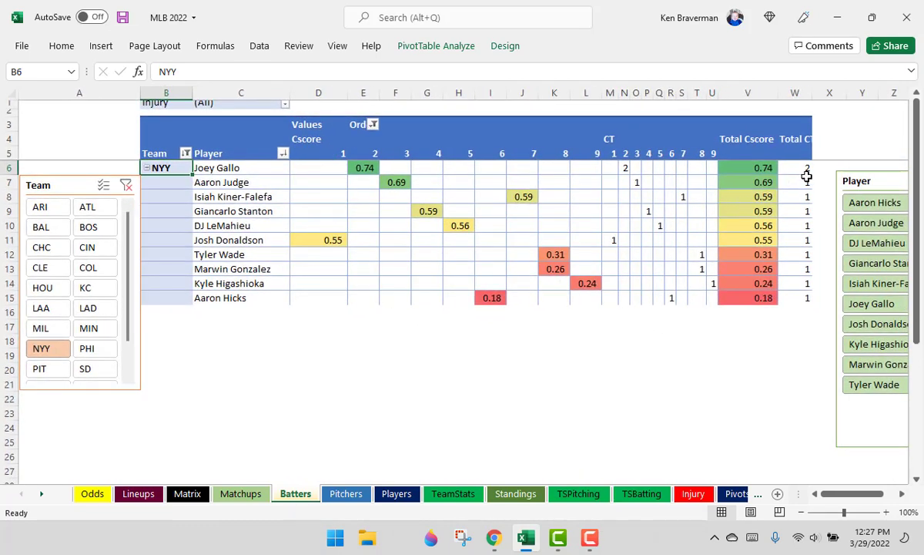
left_click(623, 167)
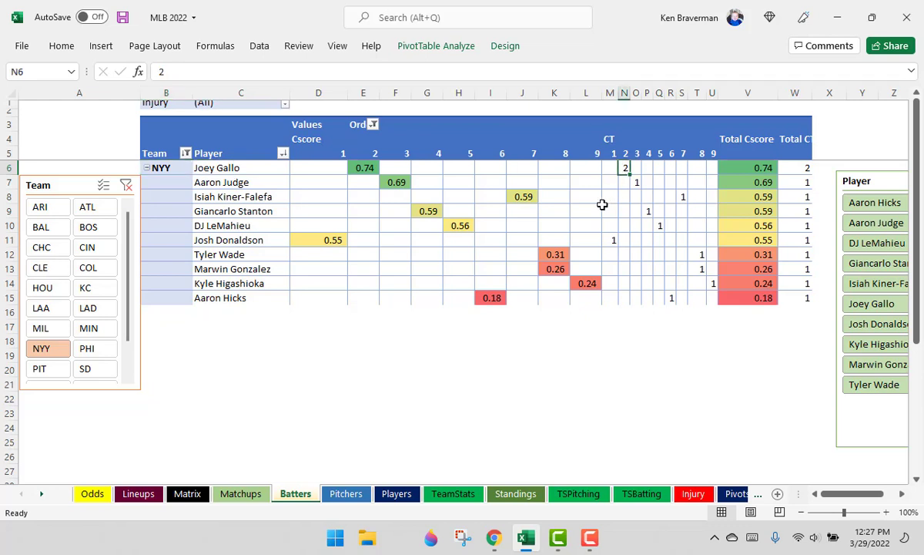
left_click(362, 168)
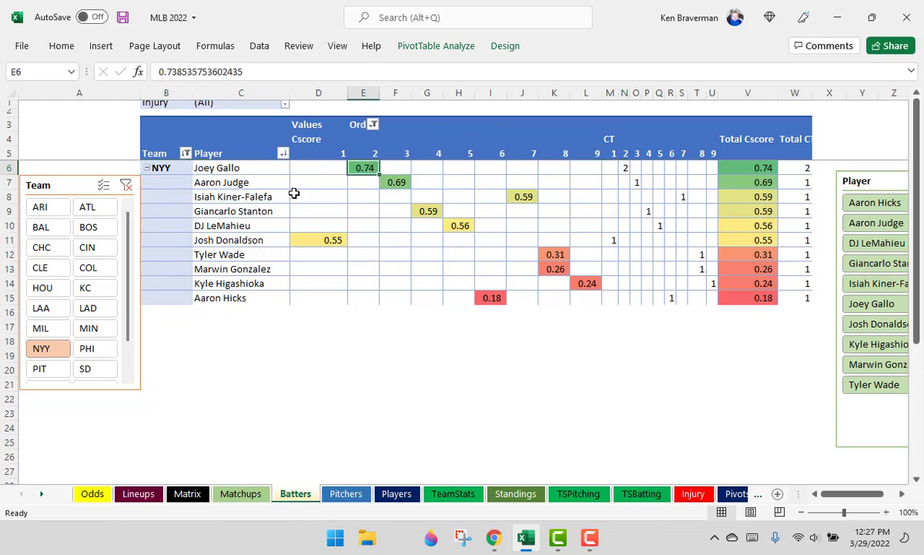
double_click(362, 169)
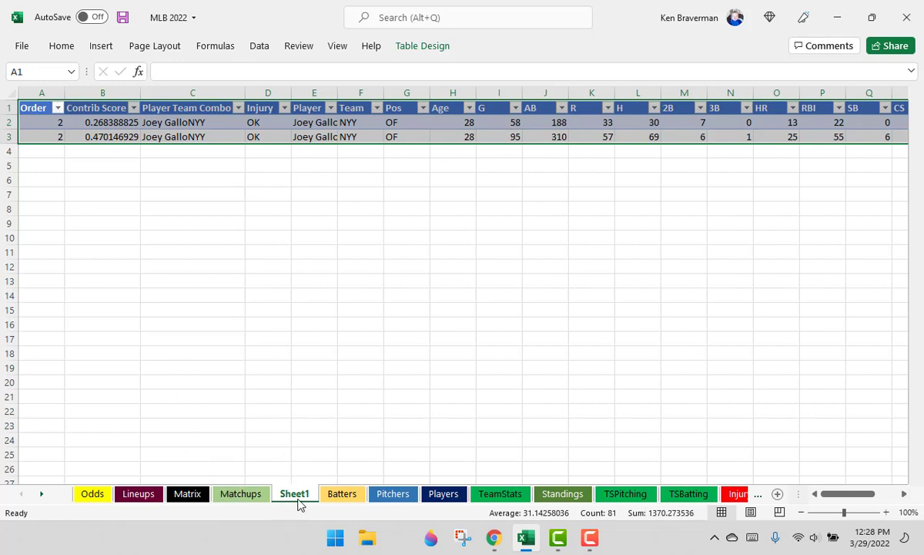
right_click(300, 496)
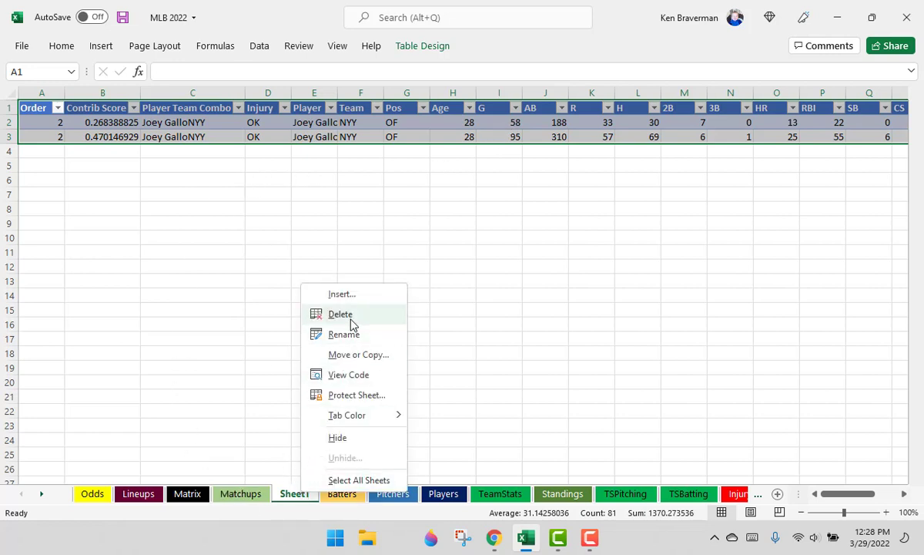
left_click(351, 315)
left_click(449, 311)
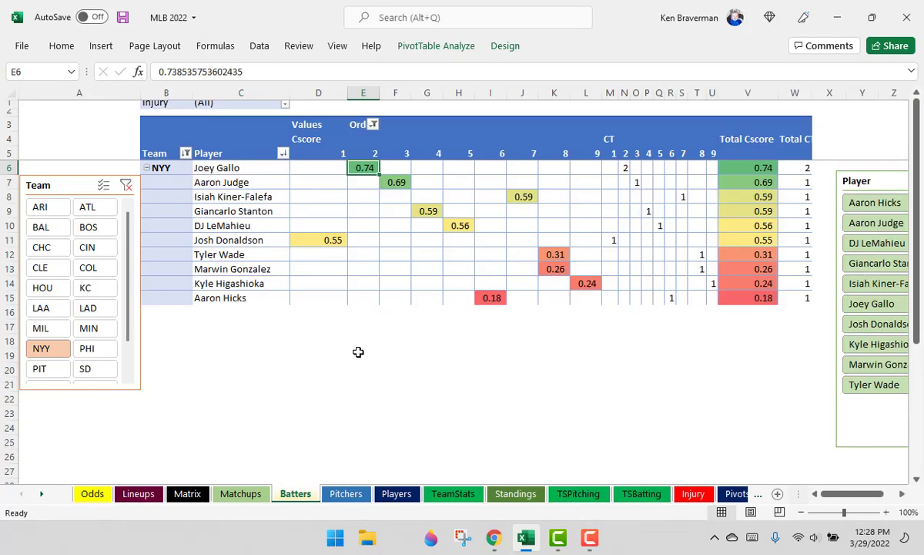
Clear the Team slicer filter, collapse and re-expand NYY, and select Tyler Wade's and Marwin Gonzalez's order 8 scores.
left_click(359, 352)
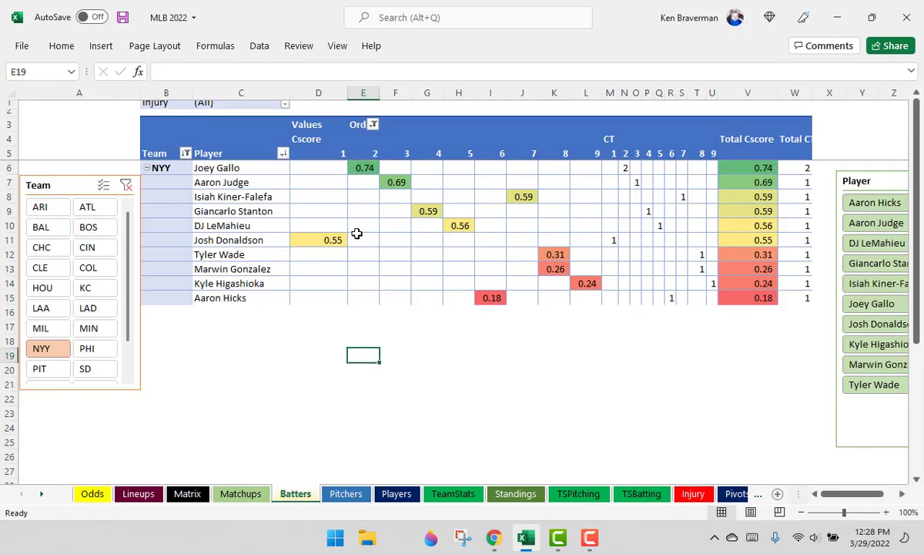
left_click(365, 162)
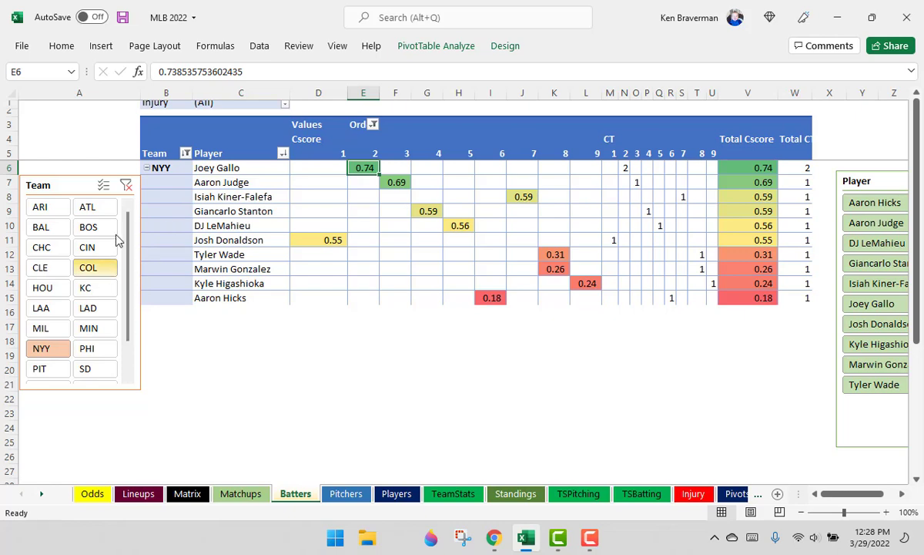
left_click(126, 184)
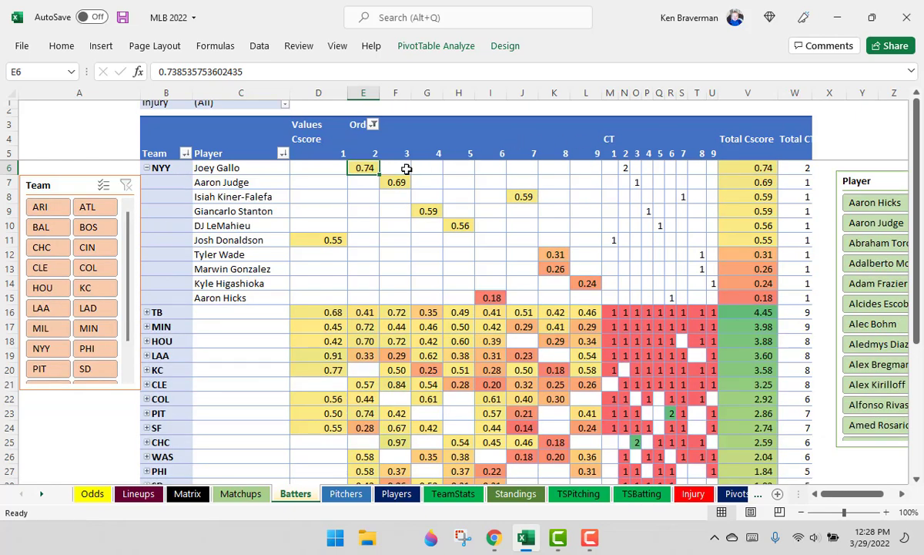
left_click(147, 168)
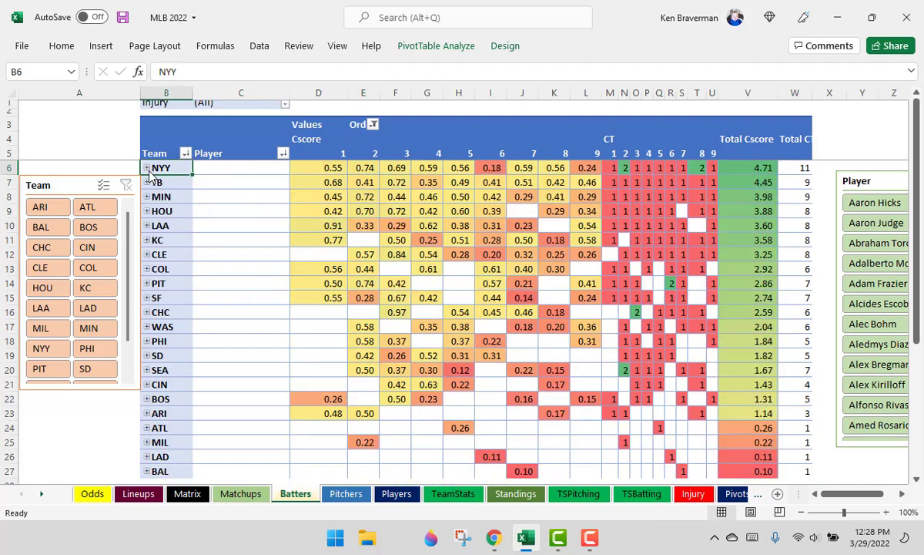
left_click(145, 169)
left_click(146, 168)
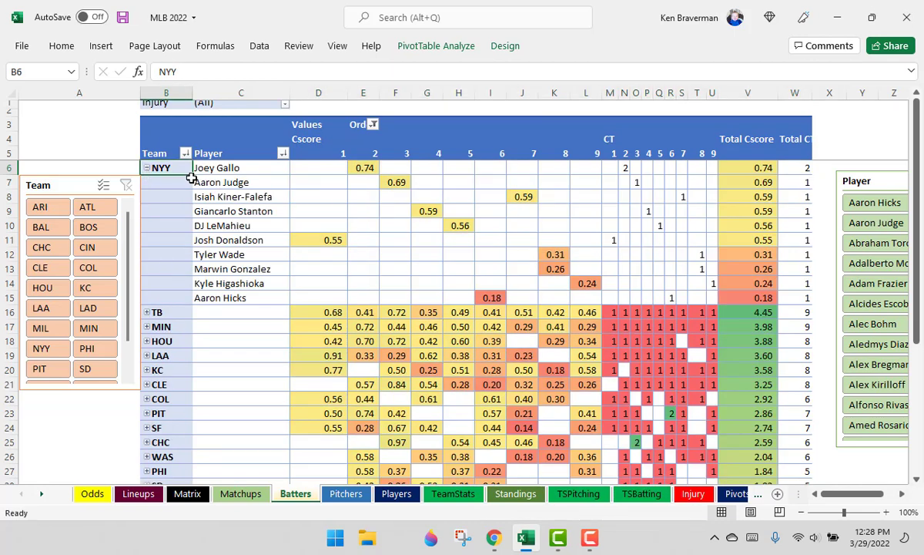
left_click_drag(554, 252, 553, 268)
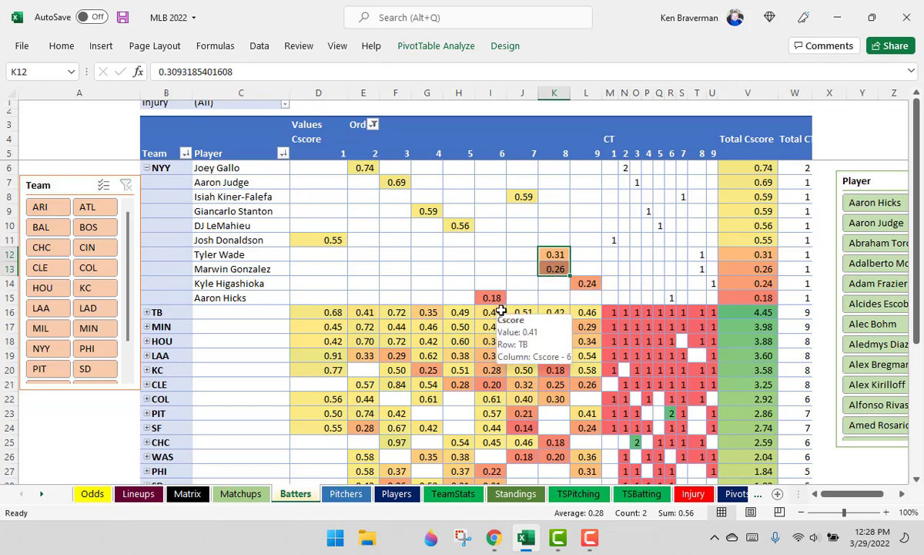
In Chrome, go to RotoWire's MLB Daily Lineups and scroll through the March 29, 2022 games.
left_click(495, 543)
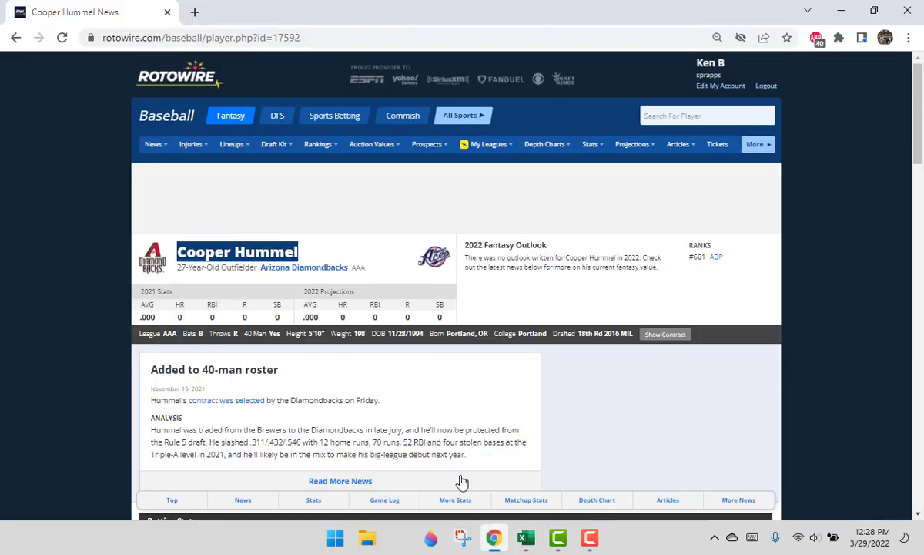
mouse_move(247, 147)
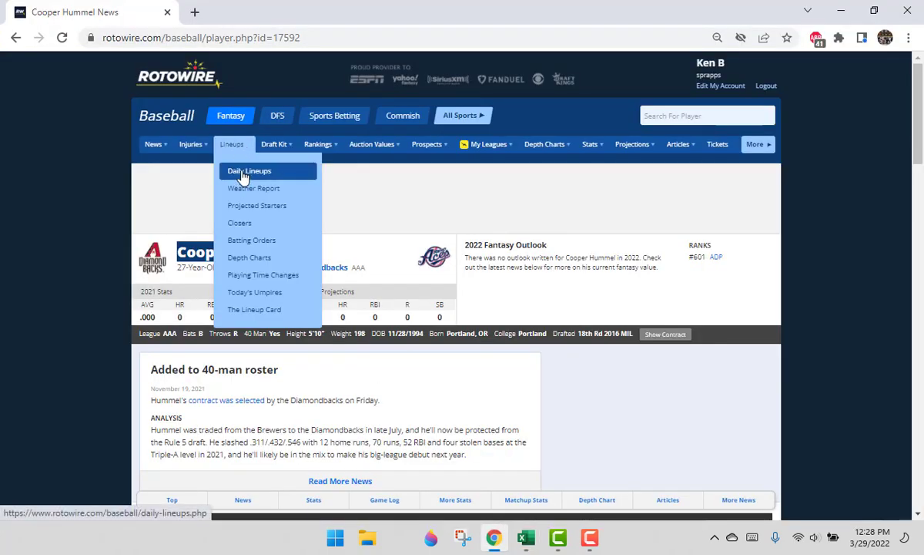
left_click(244, 171)
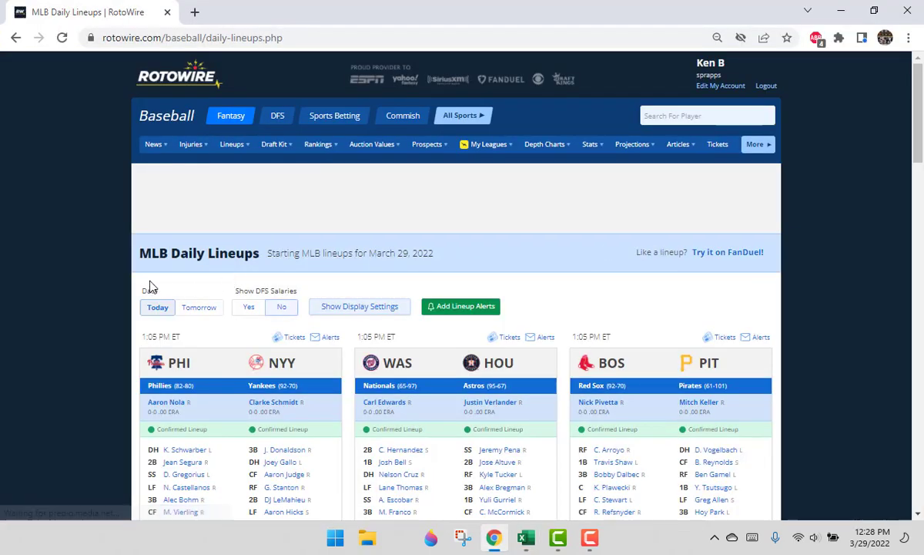
scroll(148, 284, "down", 6)
scroll(149, 280, "down", 8)
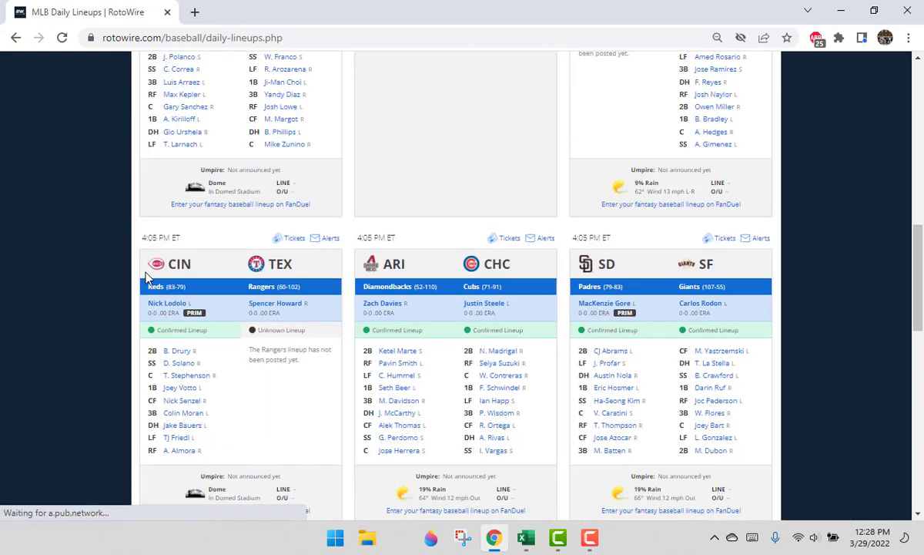
scroll(149, 278, "down", 3)
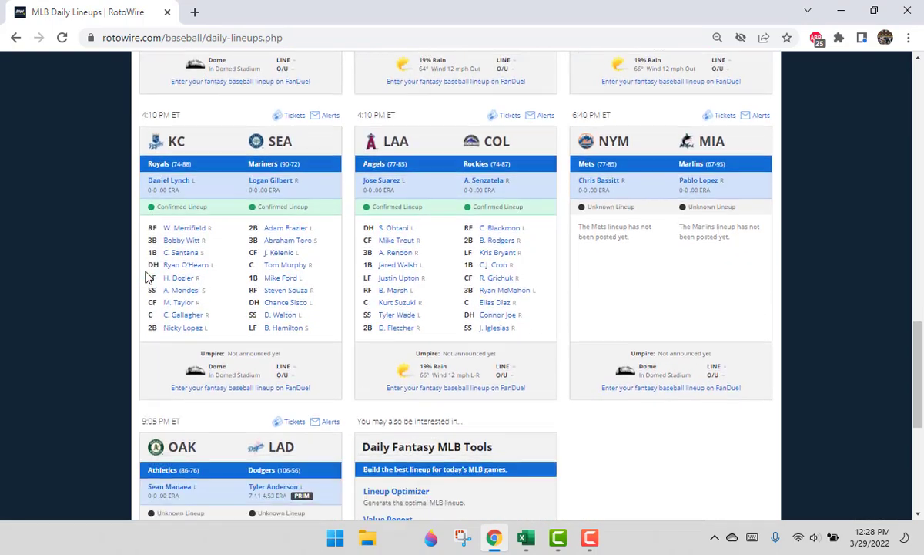
scroll(355, 427, "up", 15)
Back in Excel, select Tyler Wade's and Marwin Gonzalez's names and NYY's order 8 scores.
left_click(526, 539)
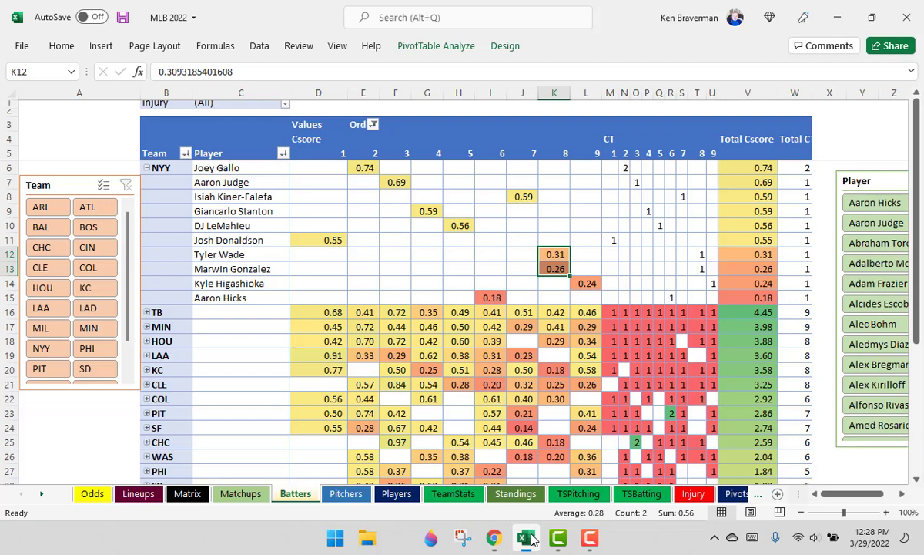
left_click_drag(232, 255, 233, 267)
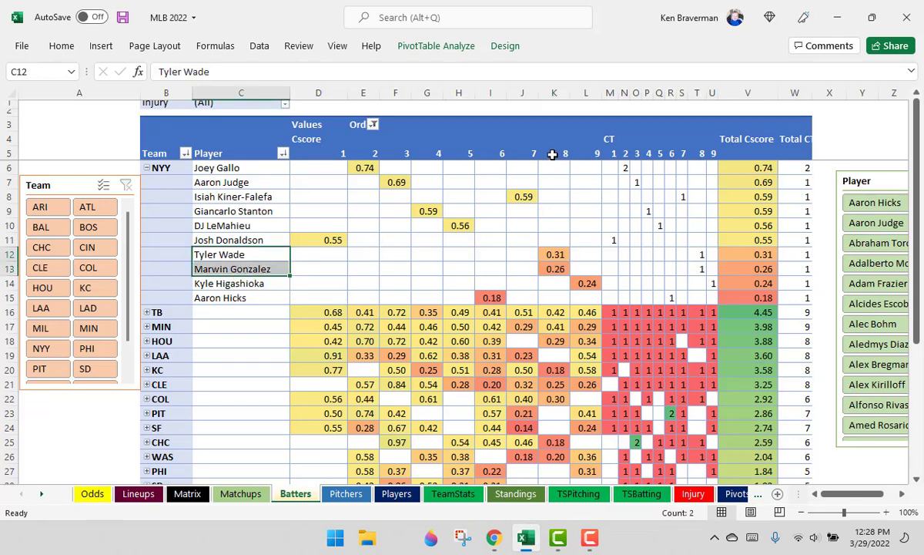
left_click_drag(553, 155, 542, 275)
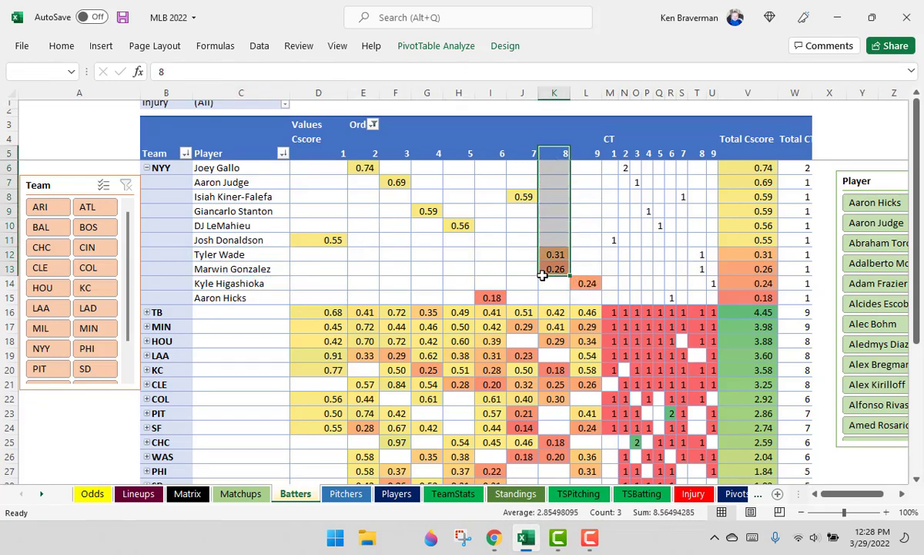
Collapse NYY to its summary row and check its CT counts for orders 1–6.
left_click(147, 168)
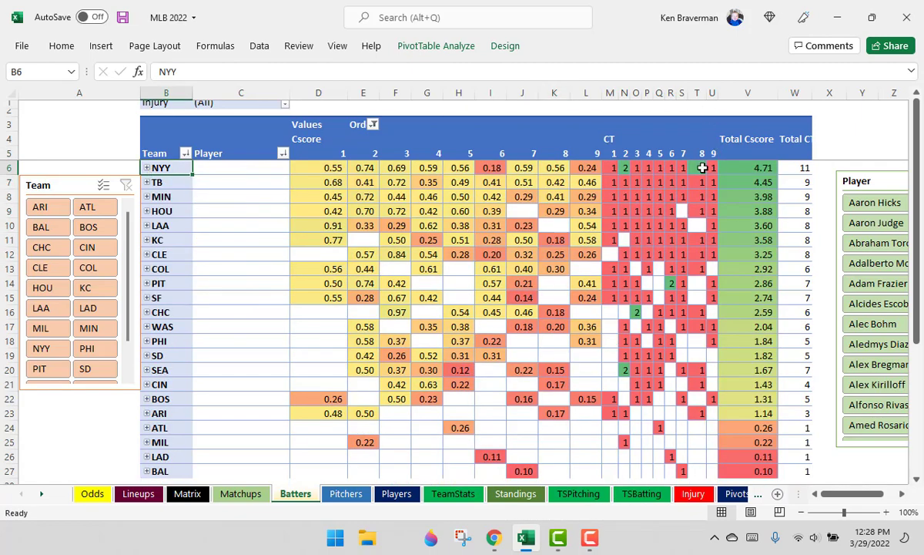
left_click(702, 168)
scroll(703, 168, "up", 1)
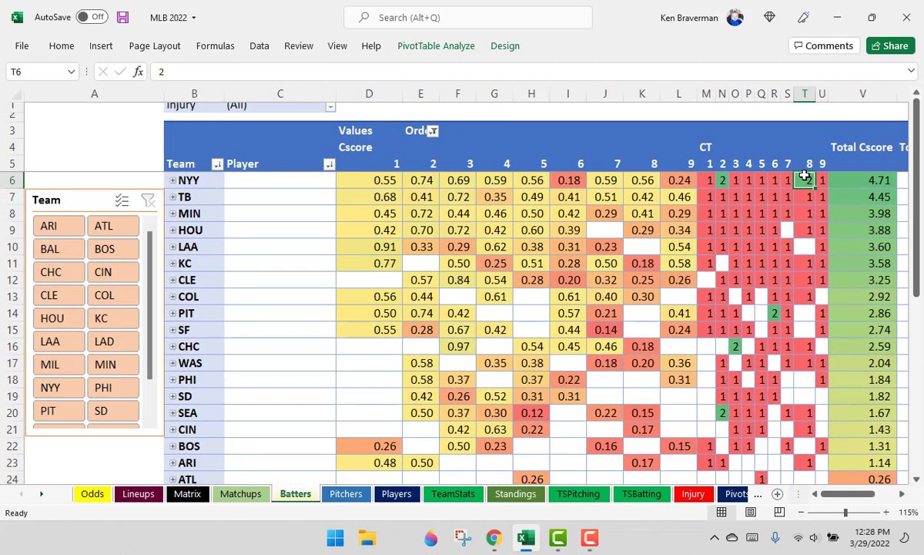
left_click_drag(702, 181, 772, 181)
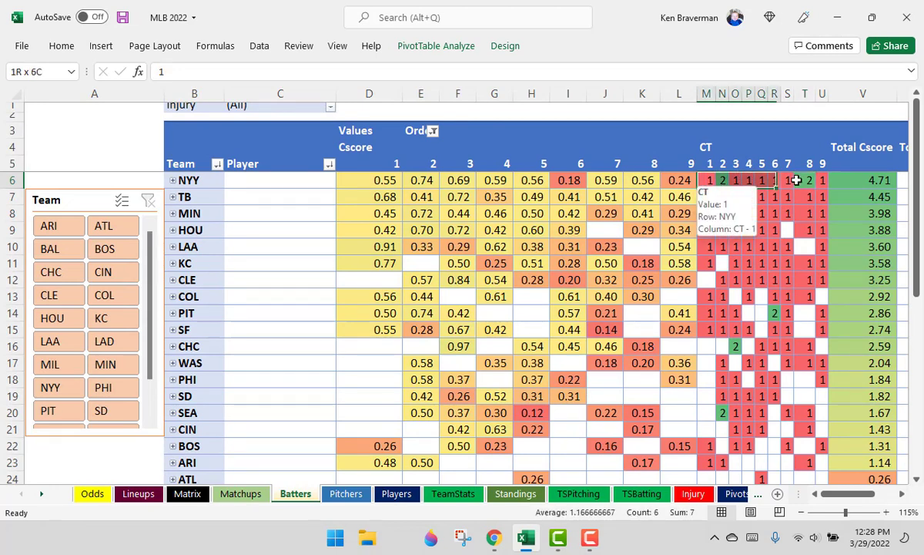
left_click(721, 180)
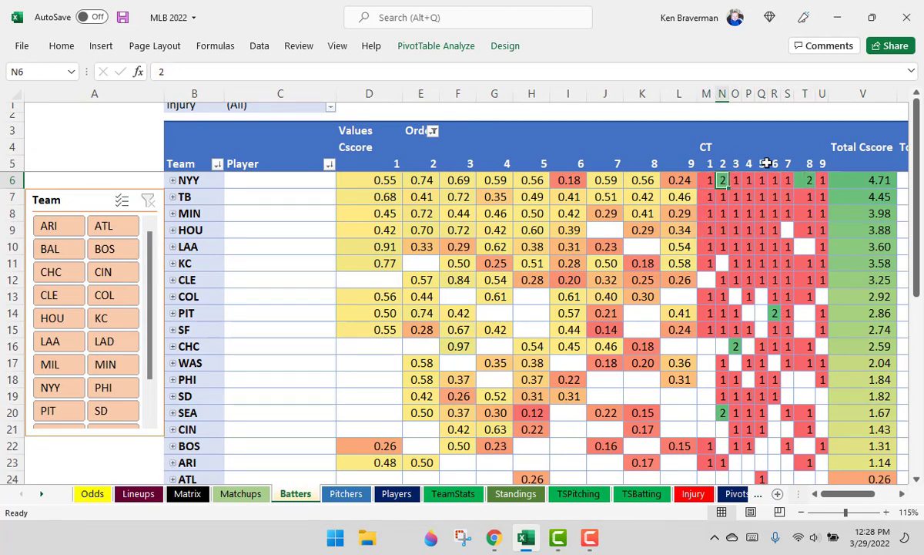
Re-expand NYY, select Tyler Wade's and Marwin Gonzalez's scores, and return to RotoWire's lineups.
left_click(173, 180)
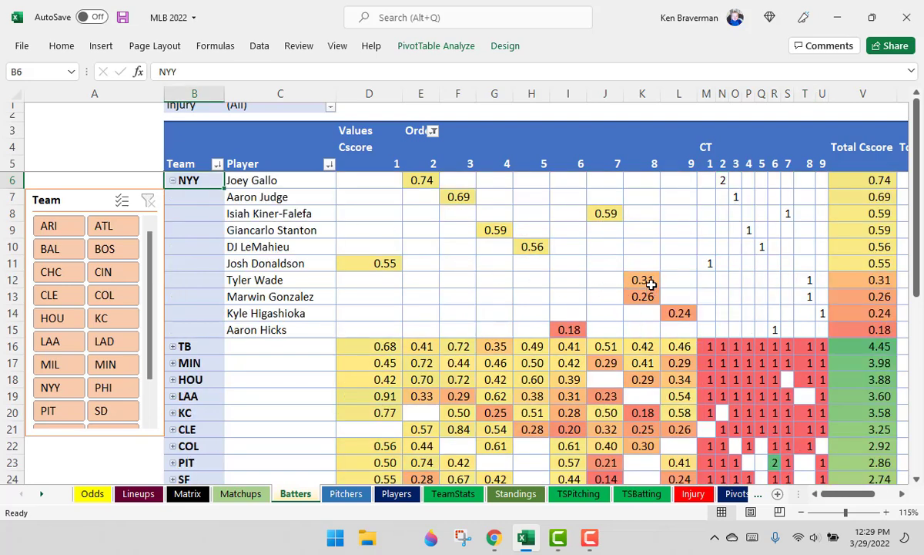
left_click_drag(651, 285, 644, 297)
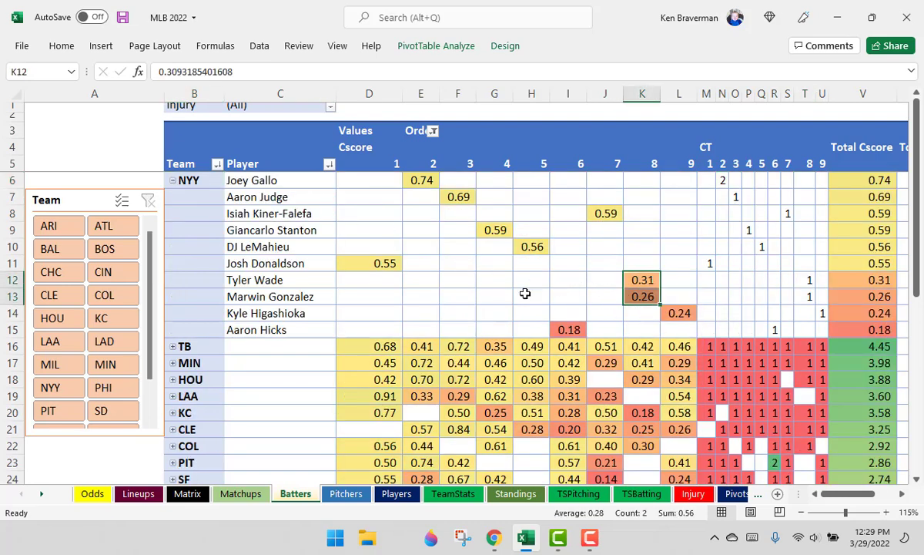
left_click(494, 537)
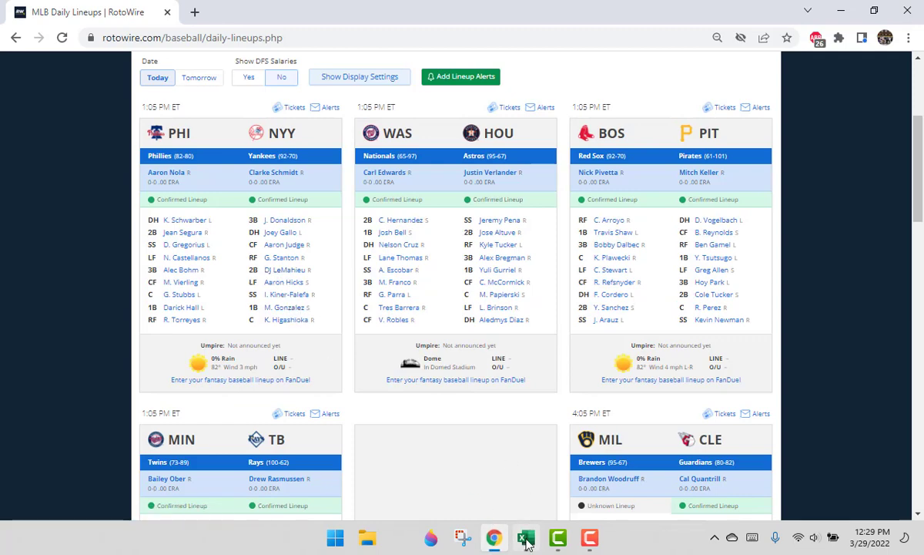
Enter 'Tyler Wade' in RotoWire's Search For Player box.
mouse_move(529, 546)
scroll(712, 144, "up", 3)
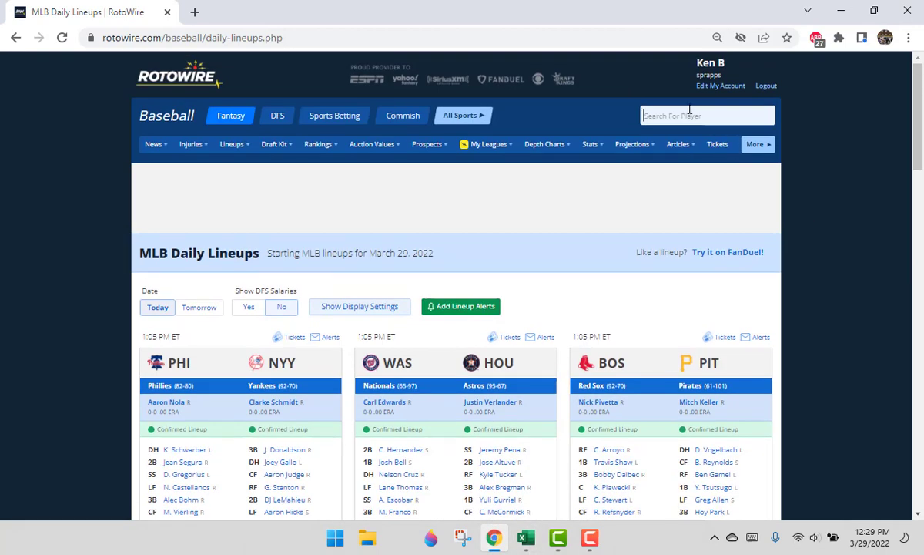
left_click(690, 112)
type("Tyler ")
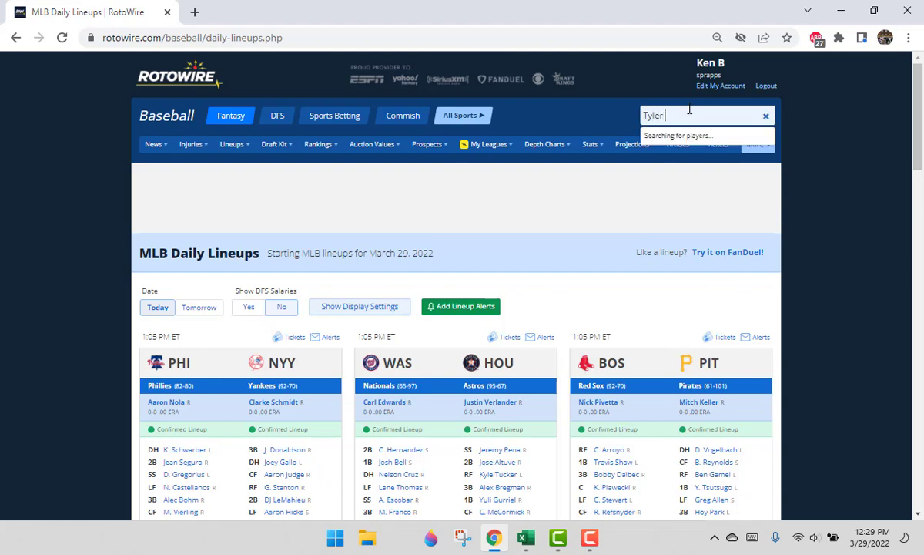
type("Wade")
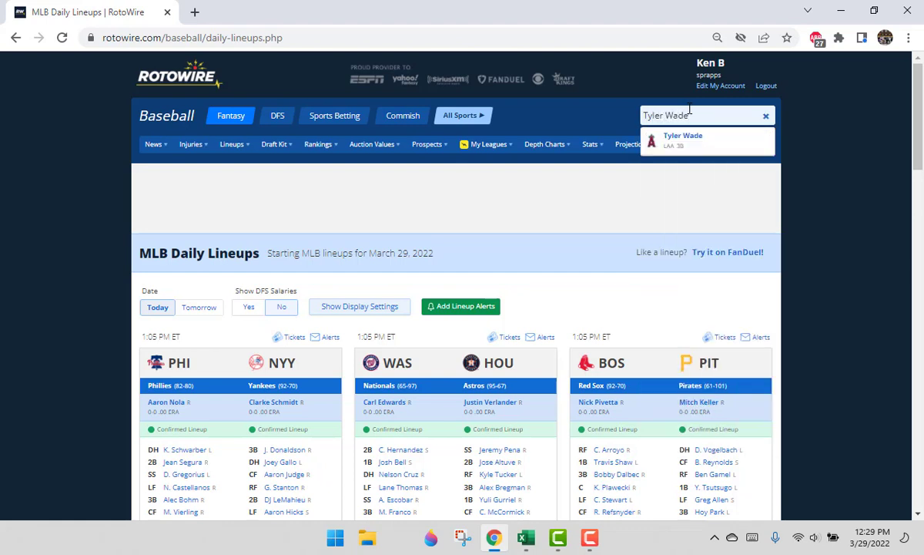
On the Matrix sheet, find 'wade' and change Tyler Wade's team in D1330 to LAA.
left_click(525, 538)
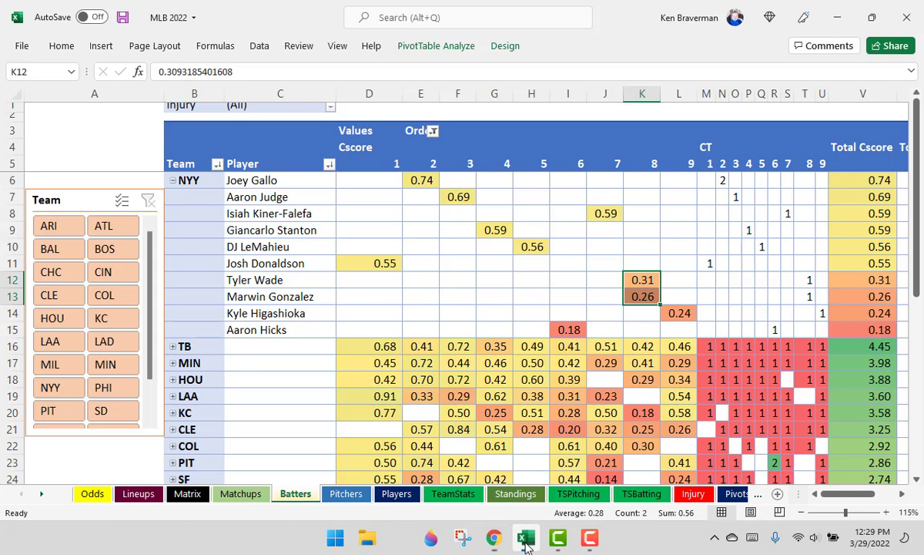
left_click(188, 494)
left_click(262, 278)
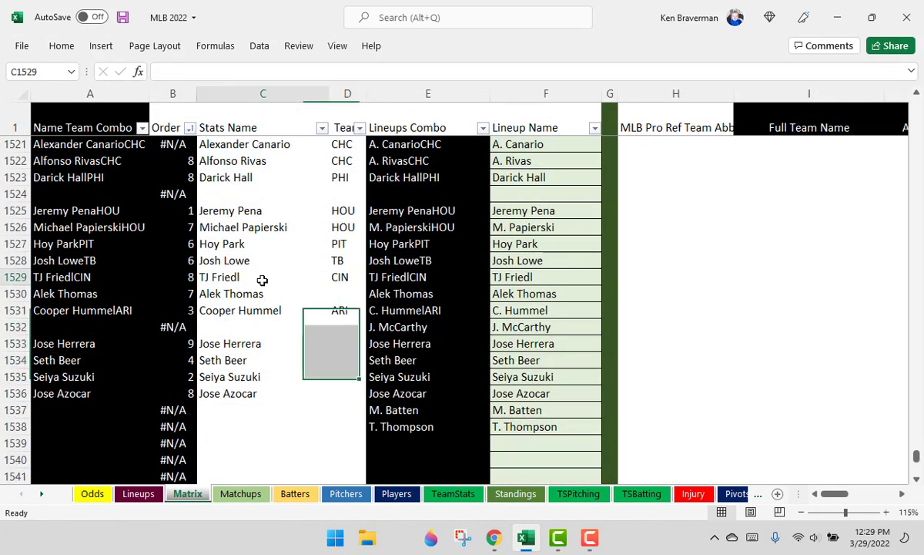
key("ctrl+f")
type("wade")
key("Return")
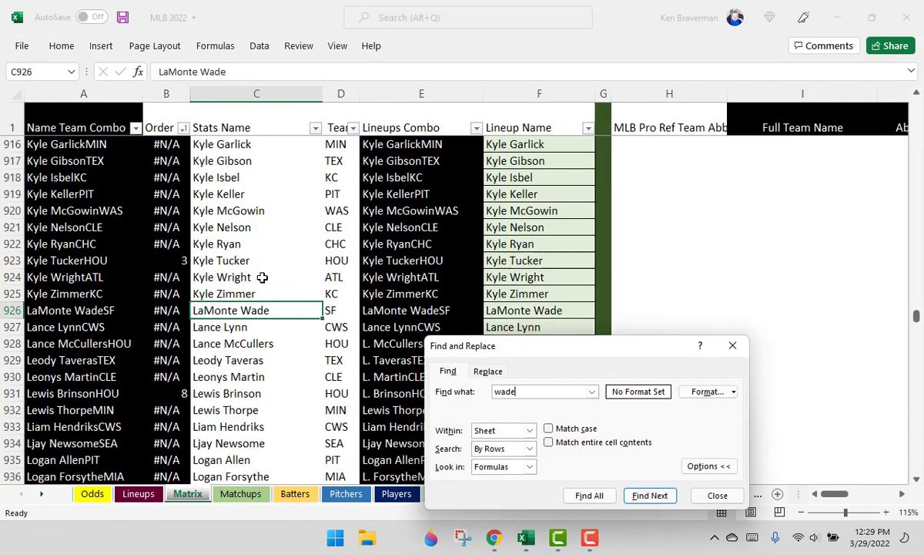
left_click(650, 494)
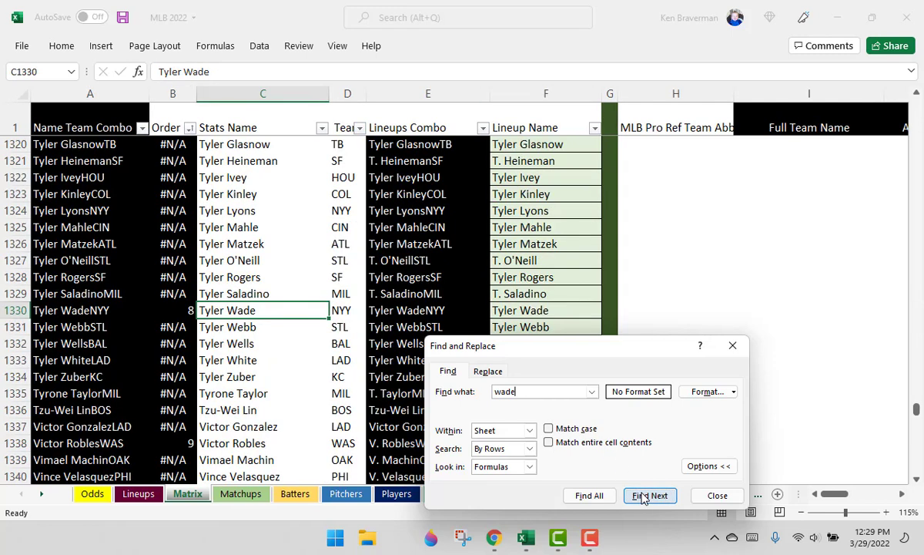
left_click(342, 310)
type("LAA")
key("Return")
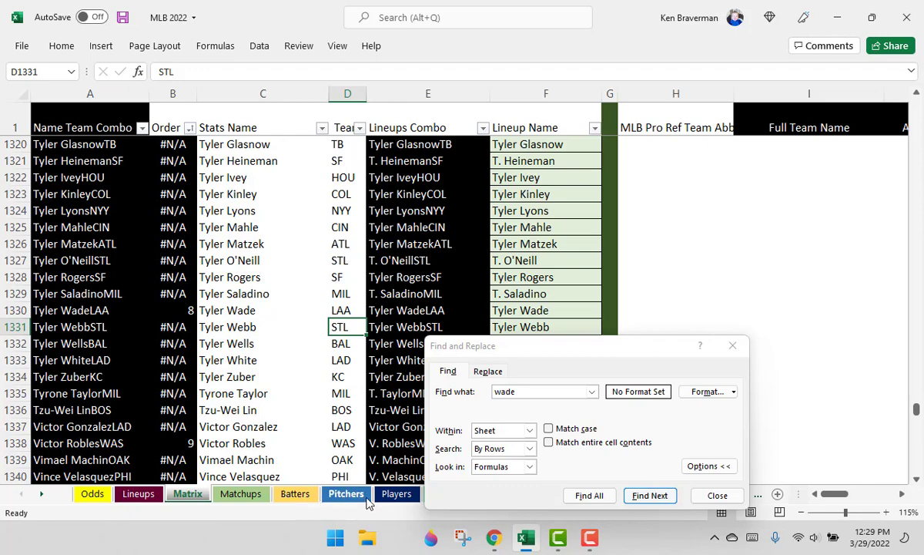
On the Players sheet, change Tyler Wade's team in F431 to LAA and close Find.
left_click(397, 494)
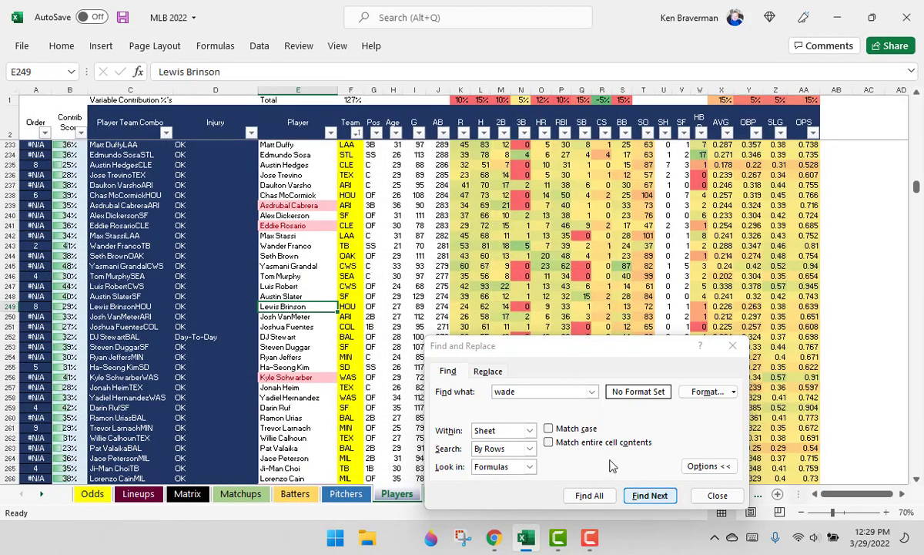
left_click(648, 495)
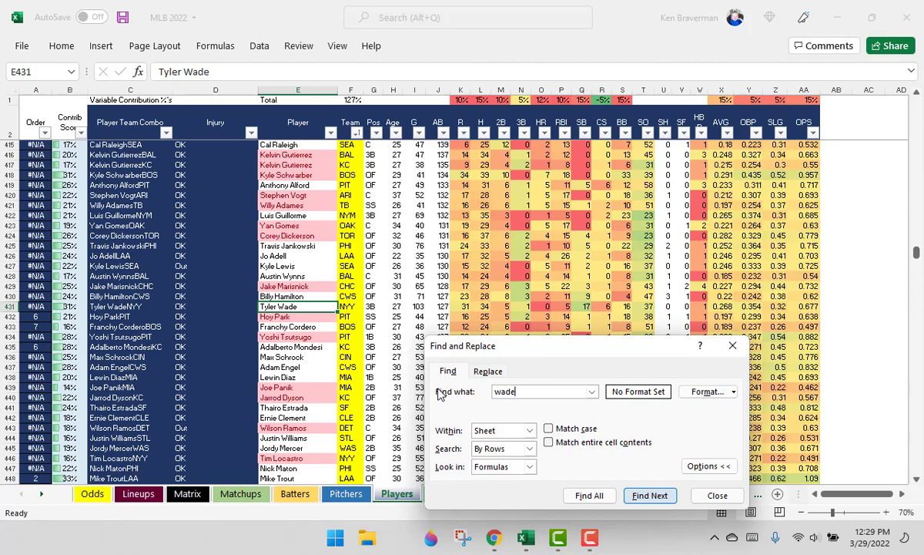
left_click(346, 305)
type("LAA")
key("Return")
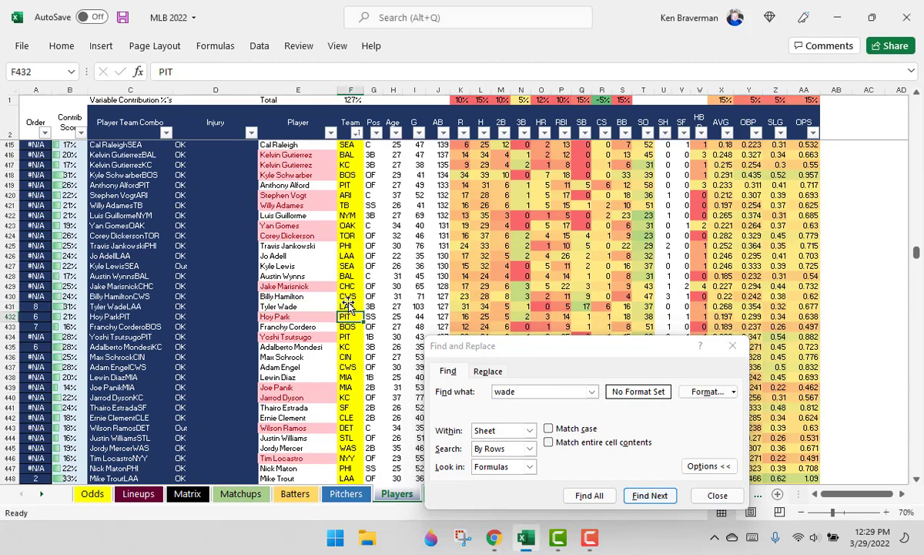
left_click(649, 496)
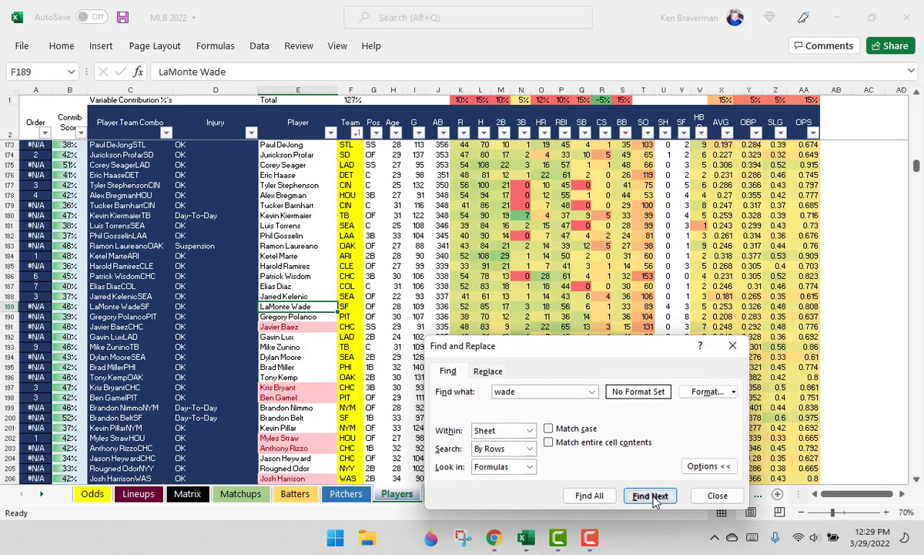
left_click(651, 496)
left_click(717, 495)
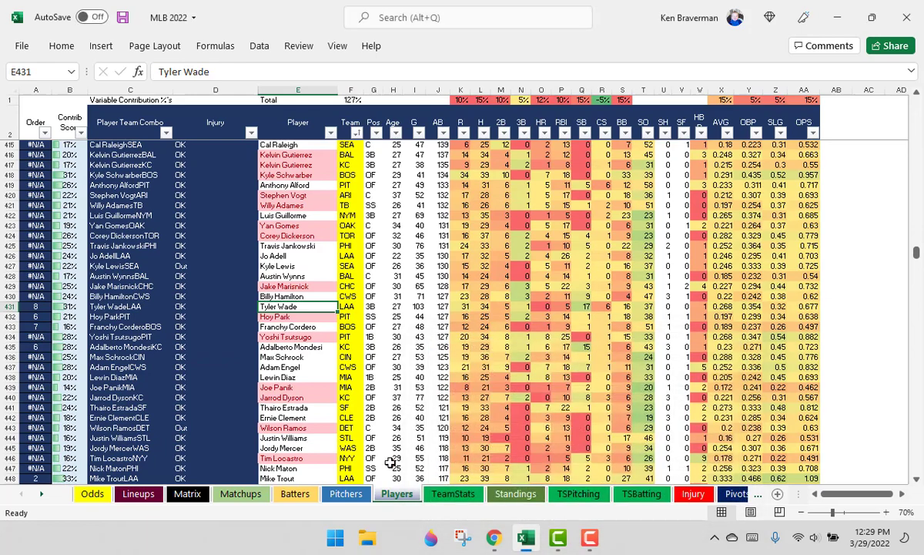
left_click(295, 494)
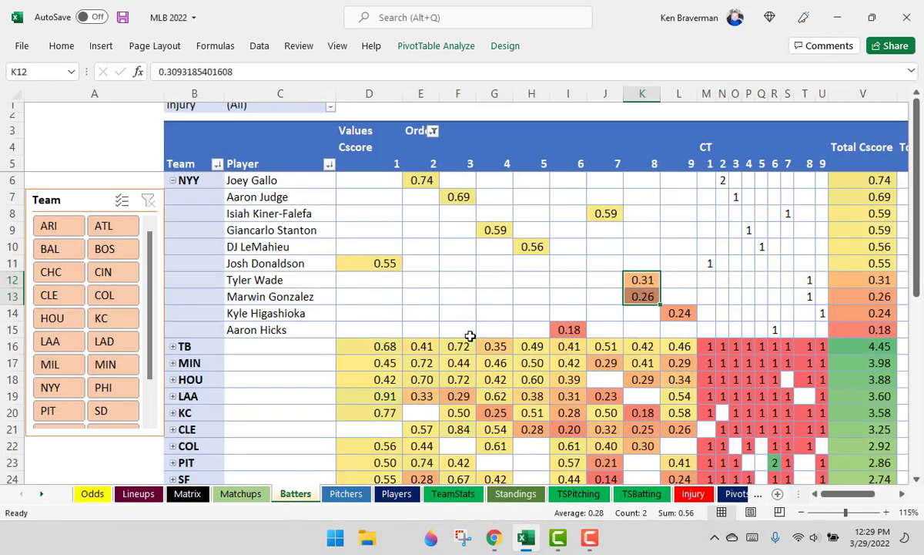
Refresh the Batters pivot so NYY's Total Cscore drops to 4.40.
left_click(240, 279)
right_click(625, 312)
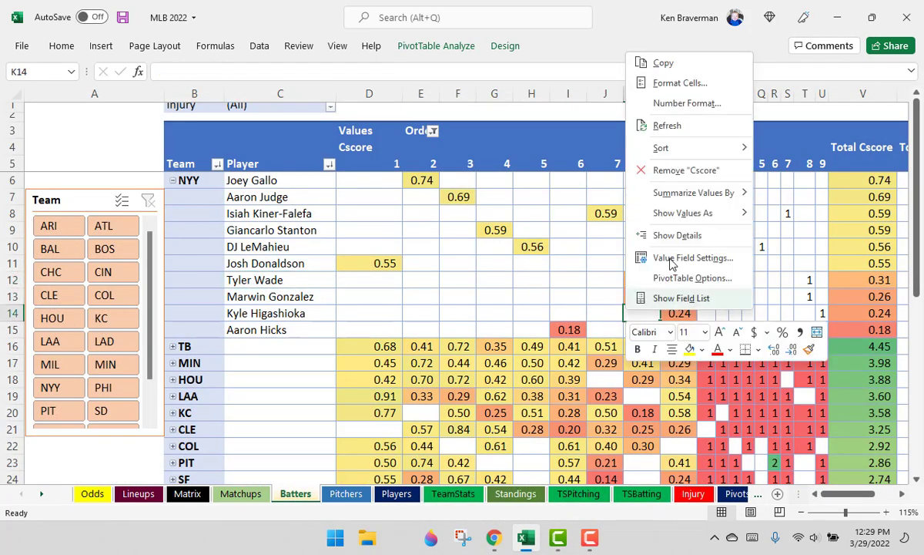
left_click(689, 125)
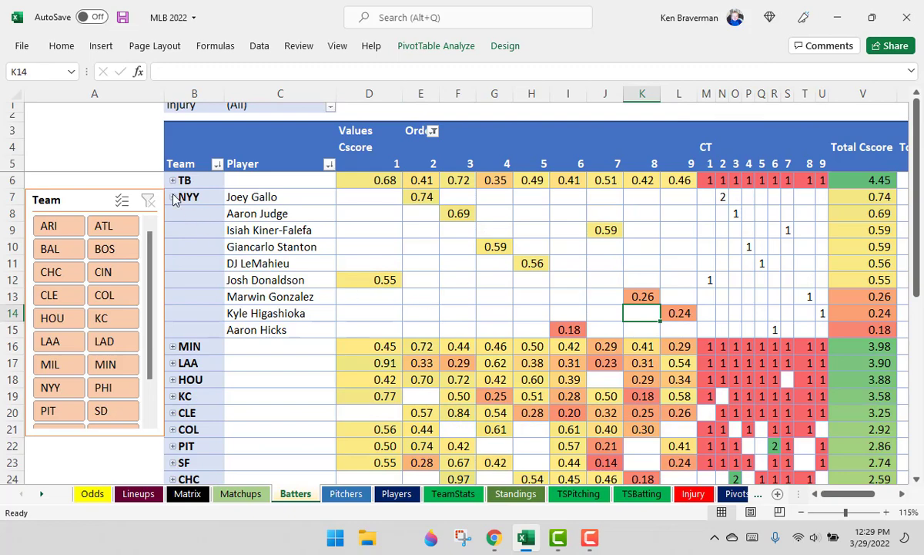
Collapse NYY, expand LAA to find Tyler Wade's 0.31 row, then collapse LAA.
left_click(173, 197)
scroll(174, 378, "down", 3)
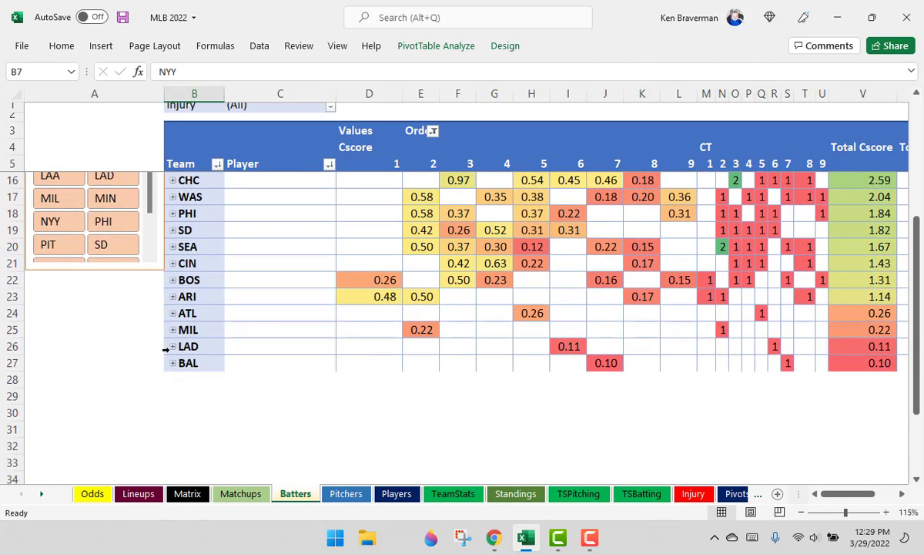
scroll(176, 307, "up", 3)
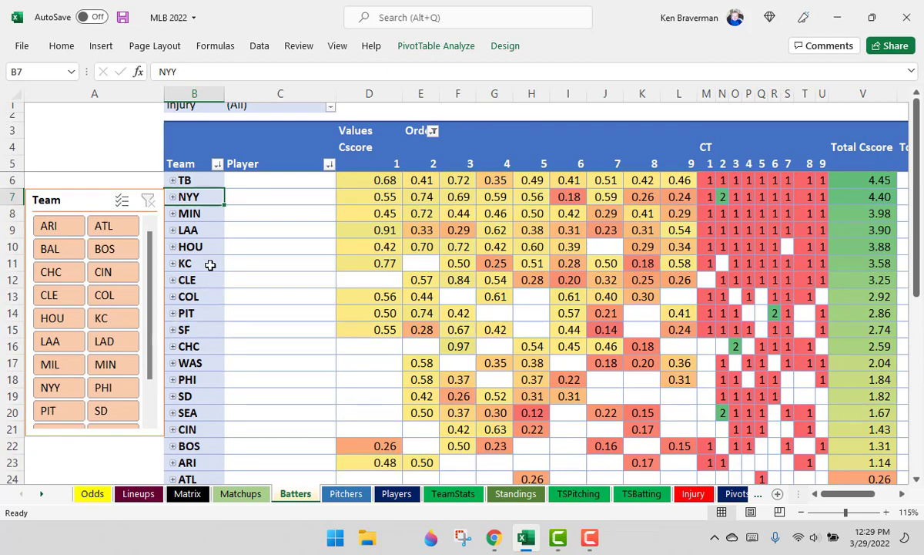
left_click(174, 230)
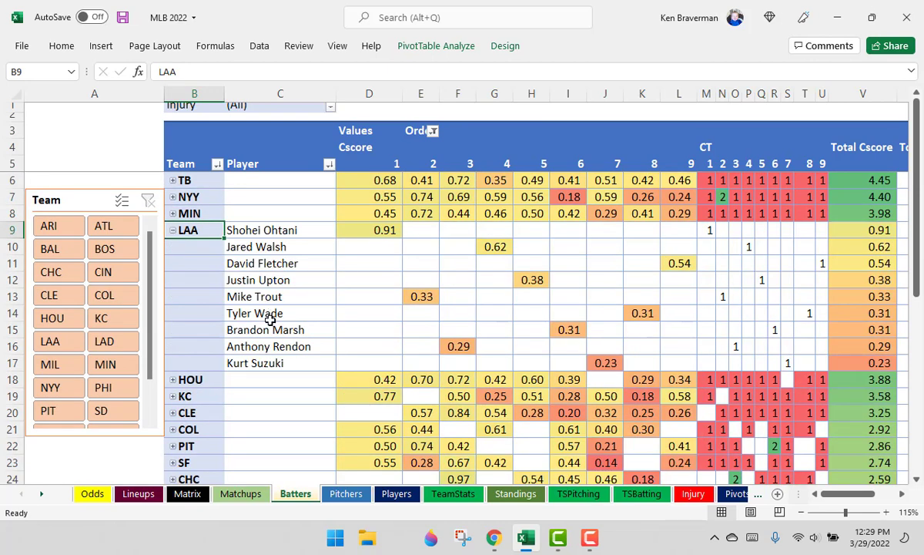
left_click_drag(269, 319, 639, 312)
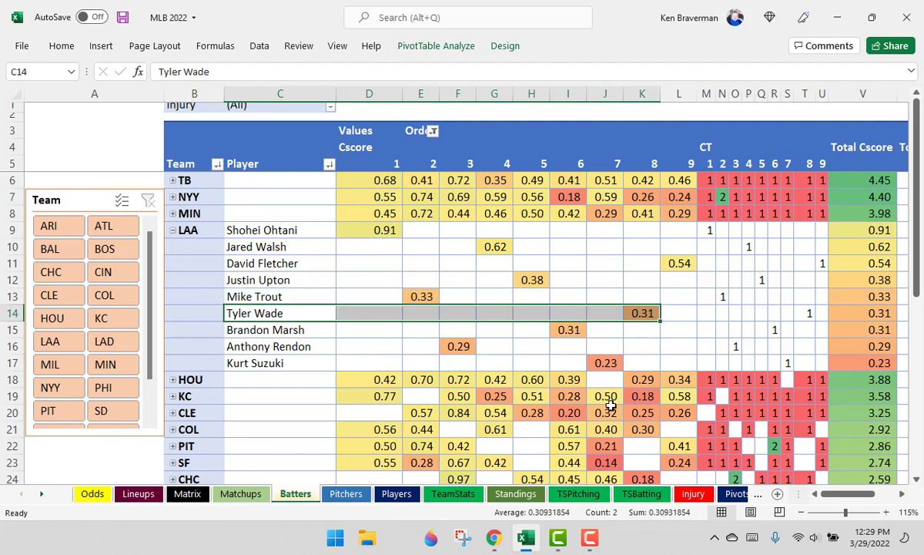
left_click(173, 230)
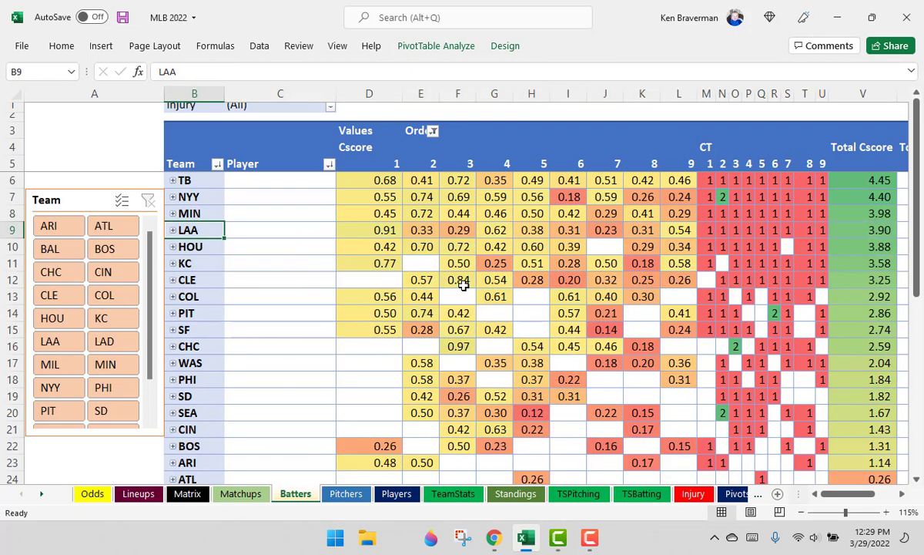
scroll(463, 285, "down", 1)
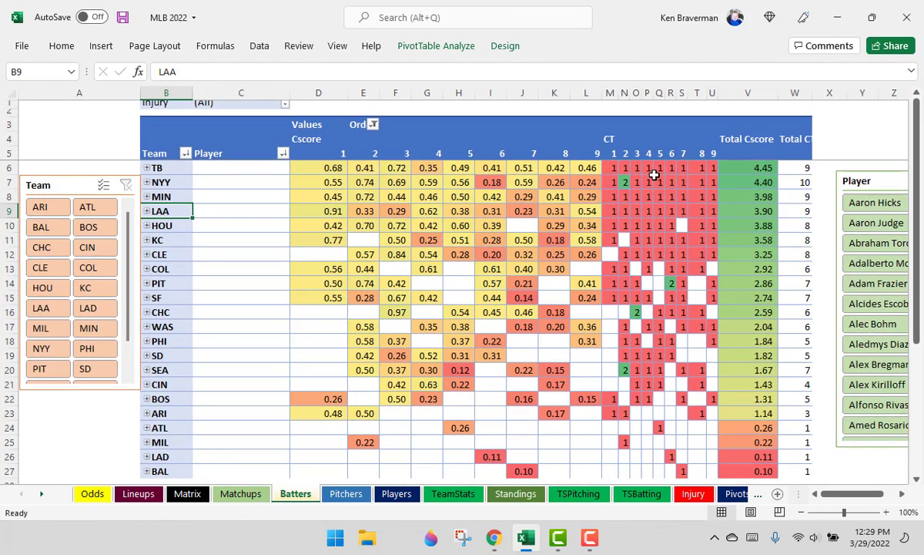
Check the LAD team entry in row 1333 of the Matrix sheet.
left_click(188, 493)
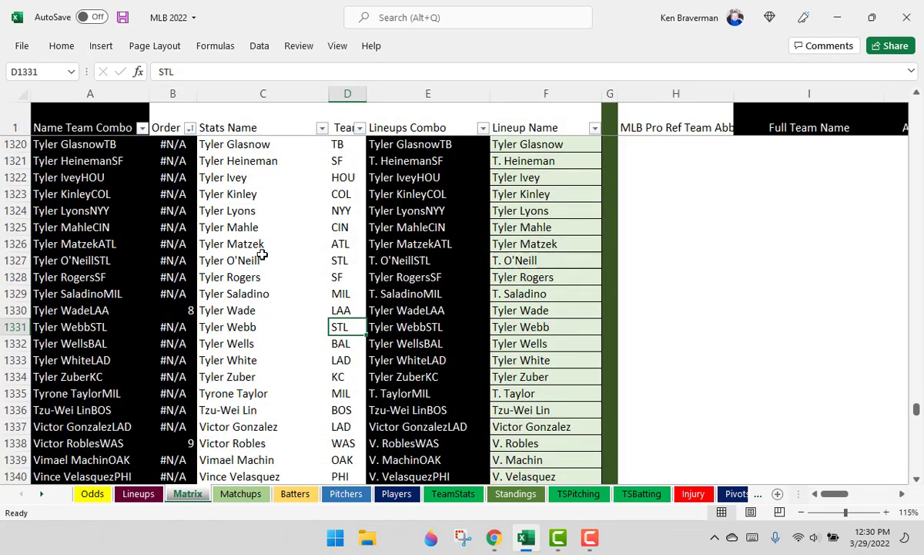
scroll(318, 262, "down", 2)
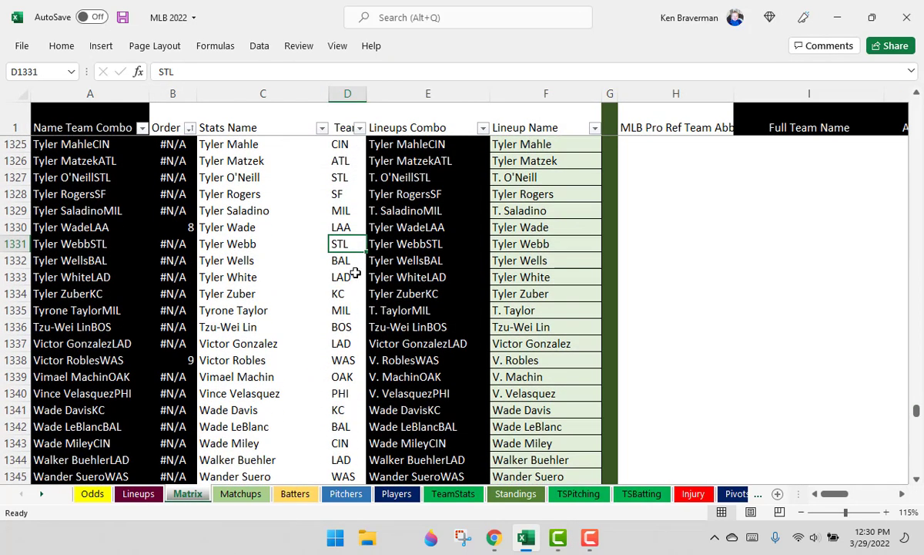
left_click(355, 273)
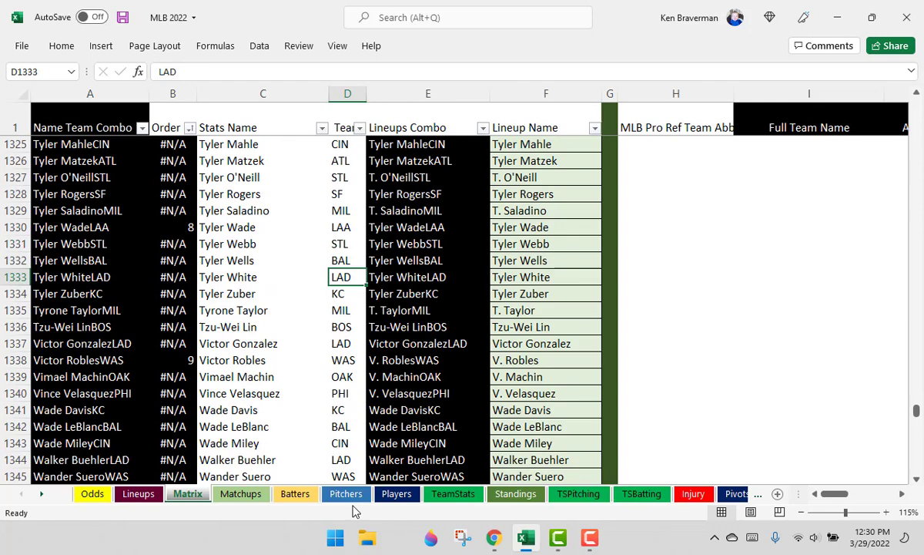
Review the Players rows near Tyler Wade's 3B entry in row 416, then return to Batters.
left_click(394, 494)
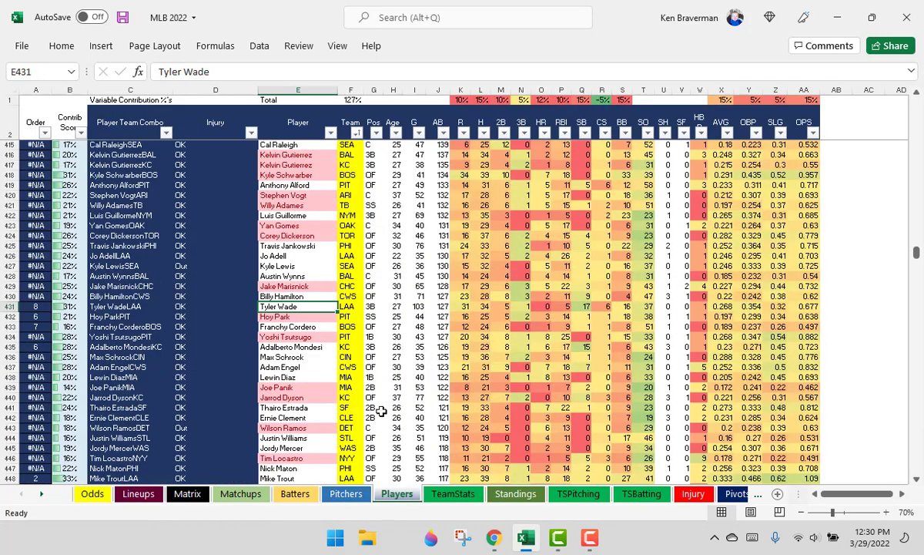
scroll(371, 276, "up", 3)
left_click(373, 255)
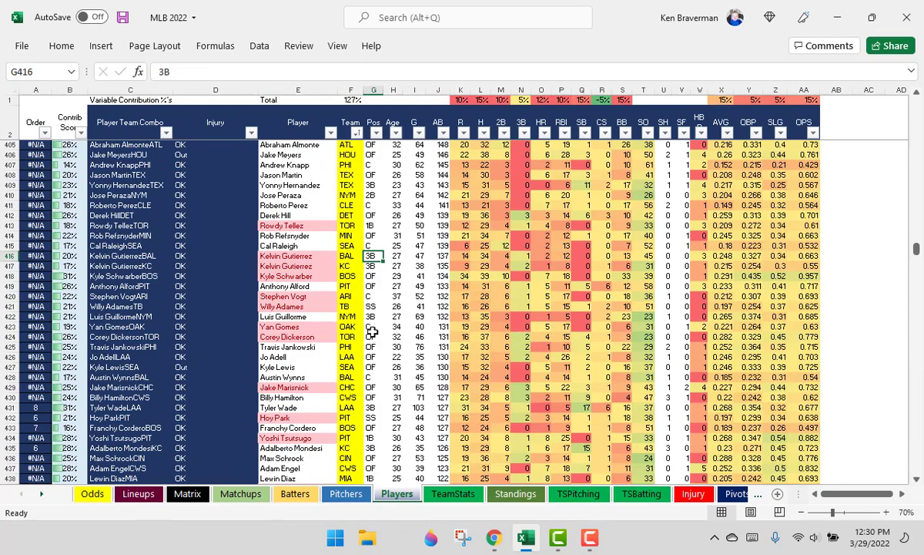
scroll(371, 320, "up", 3)
scroll(371, 332, "up", 2)
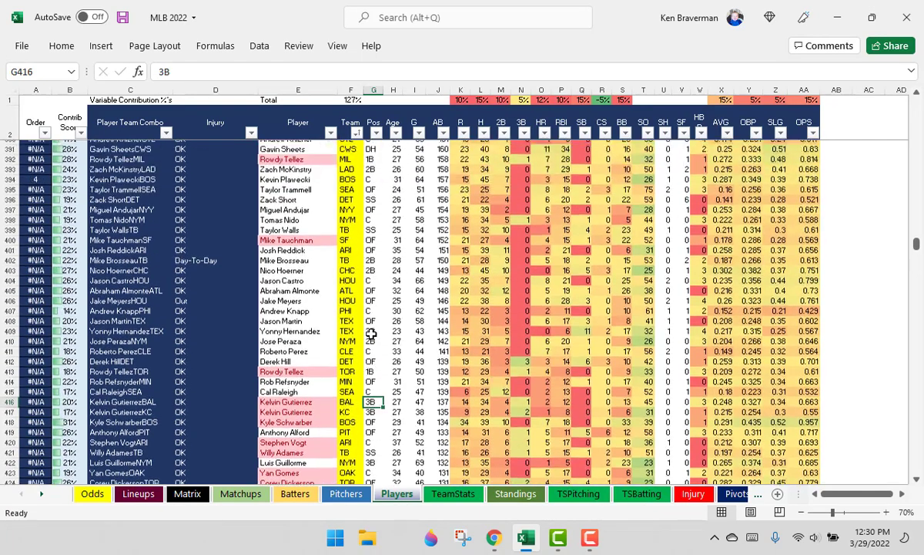
scroll(370, 347, "up", 2)
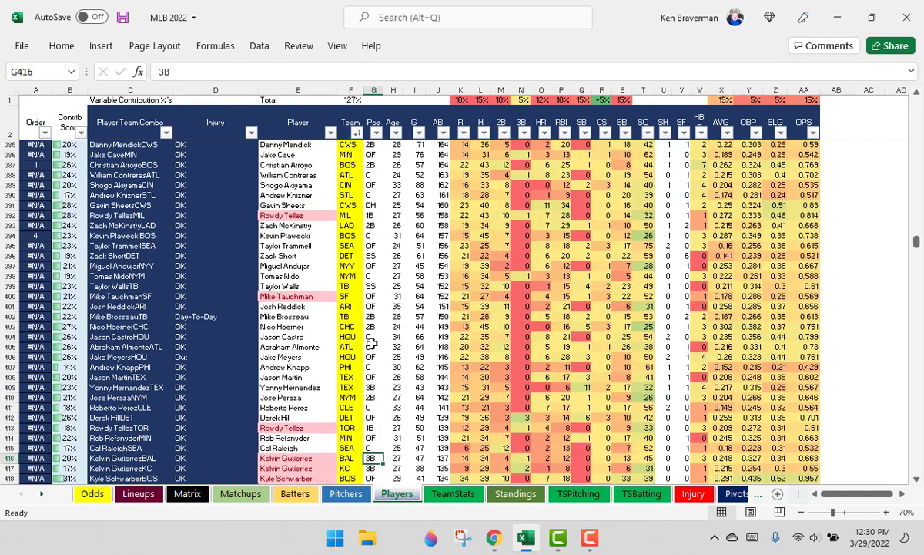
scroll(371, 343, "up", 6)
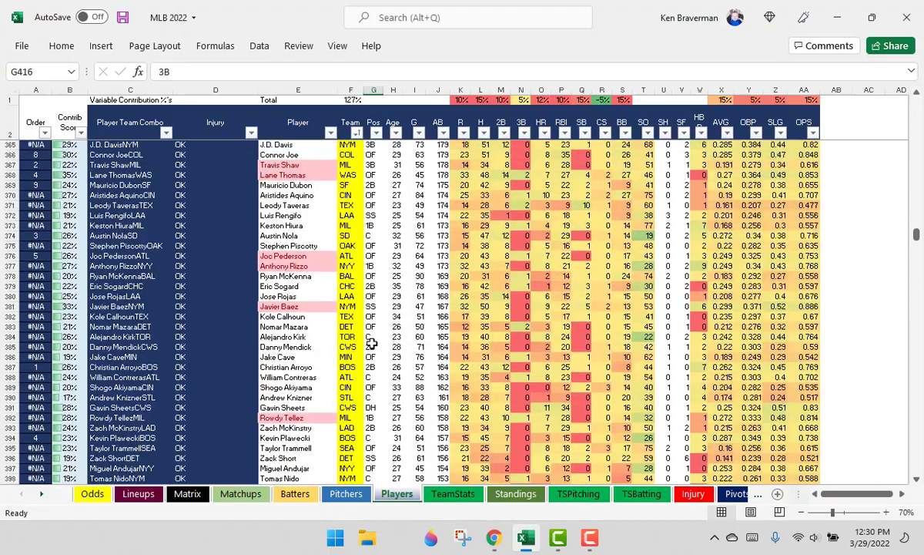
scroll(371, 343, "down", 13)
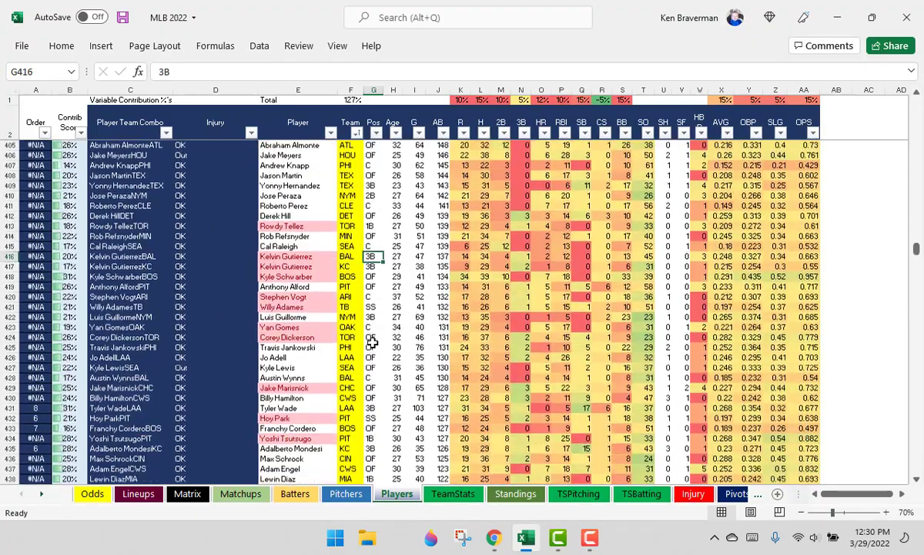
scroll(371, 343, "down", 13)
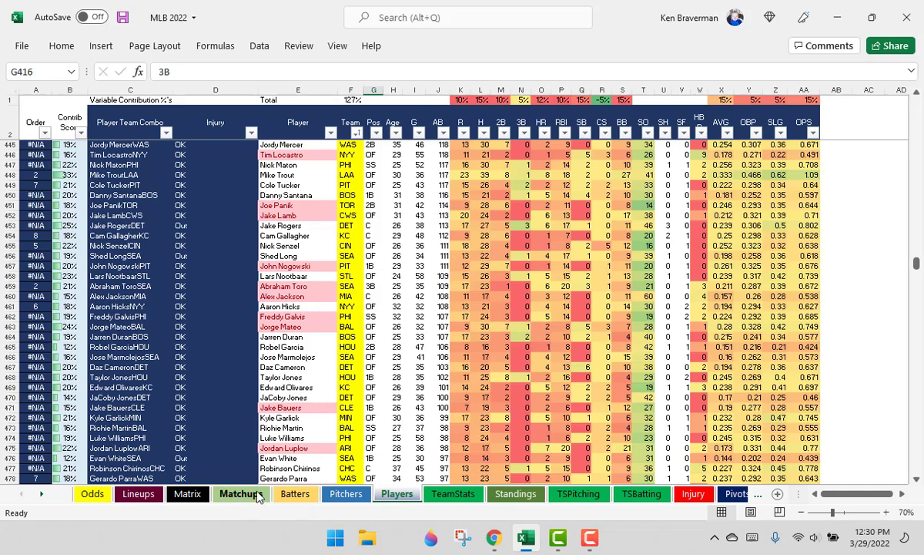
left_click(291, 494)
Refresh the Batters pivot with the updated player data.
right_click(458, 255)
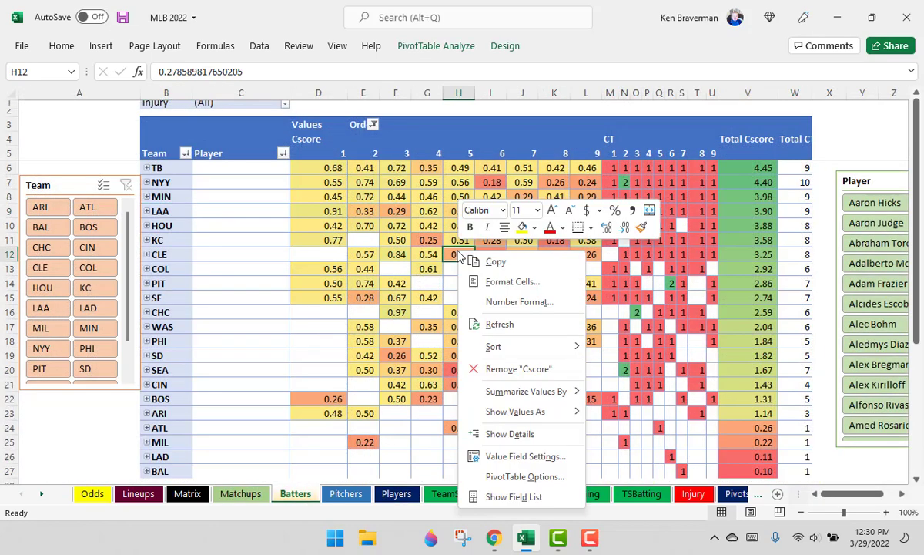
left_click(497, 323)
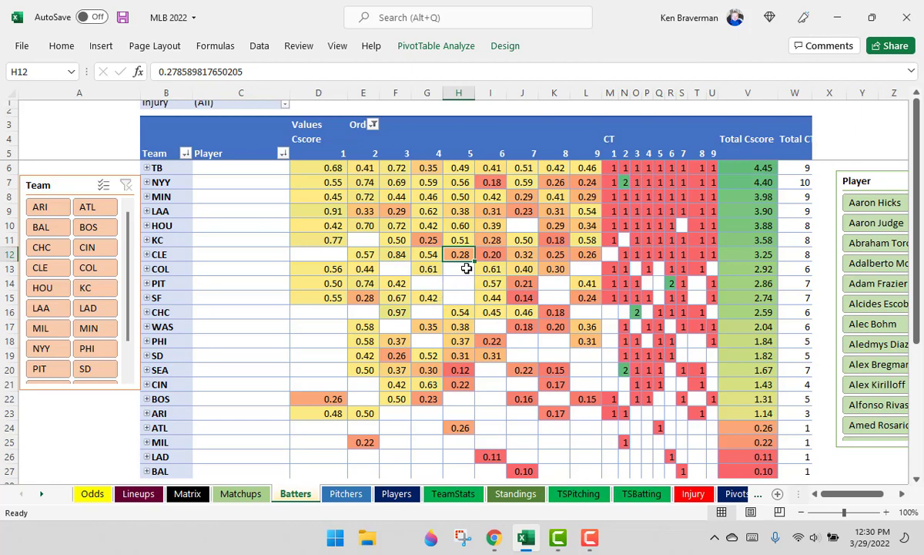
scroll(433, 279, "down", 2)
scroll(367, 231, "up", 2)
Select the team labels and the HOU, KC and CHC batting-order scores to compare their sums.
left_click_drag(166, 169, 162, 428)
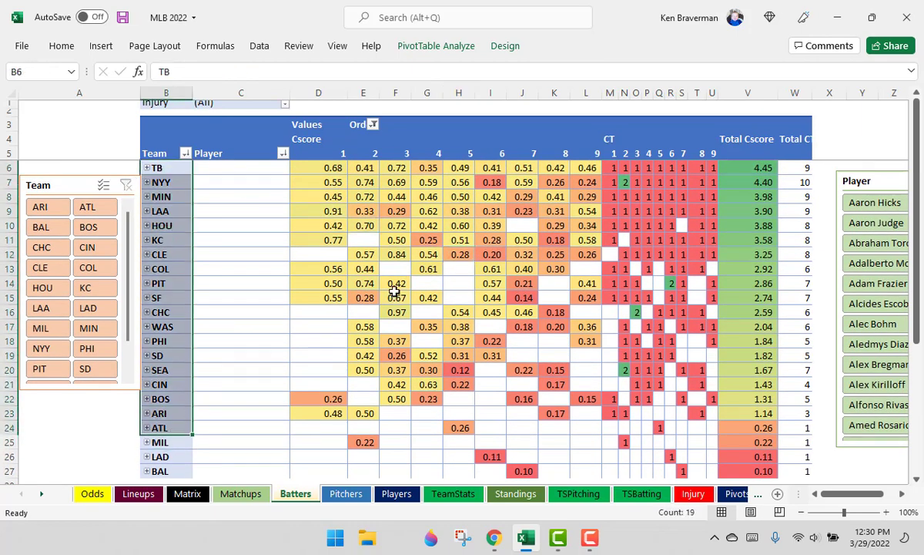
left_click(320, 229)
key("shift+Right")
key("shift+Right")
key("shift+Right")
key("shift+Right")
key("shift+Right")
key("shift+Right")
key("shift+Right")
key("shift+Right")
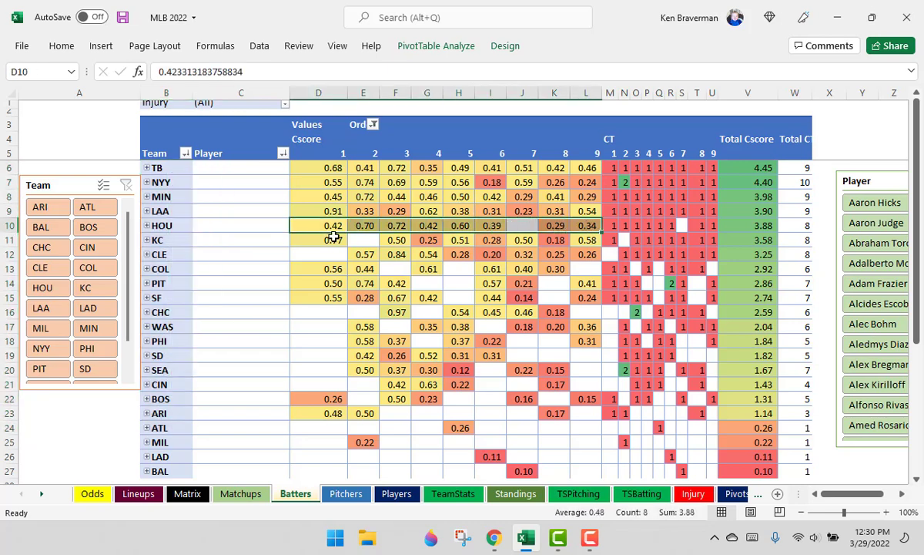
left_click_drag(329, 240, 556, 238)
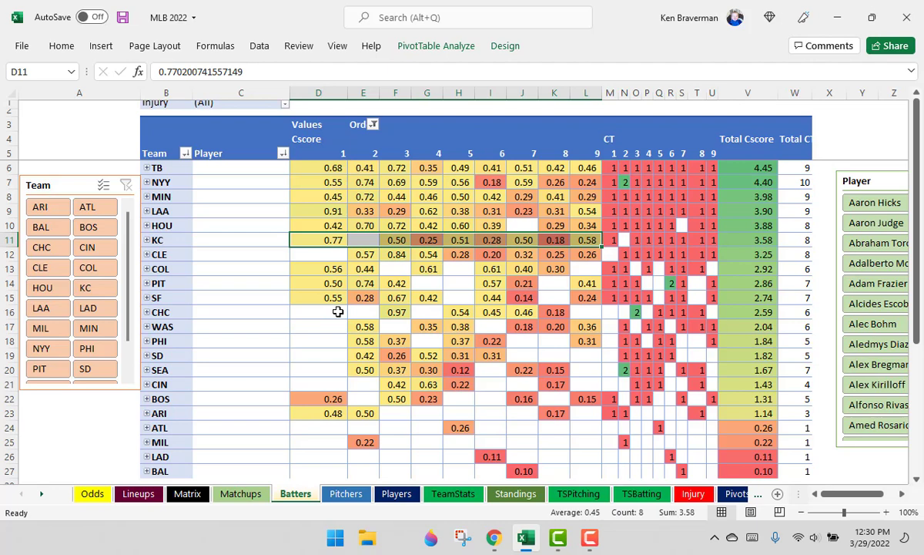
left_click_drag(337, 311, 636, 312)
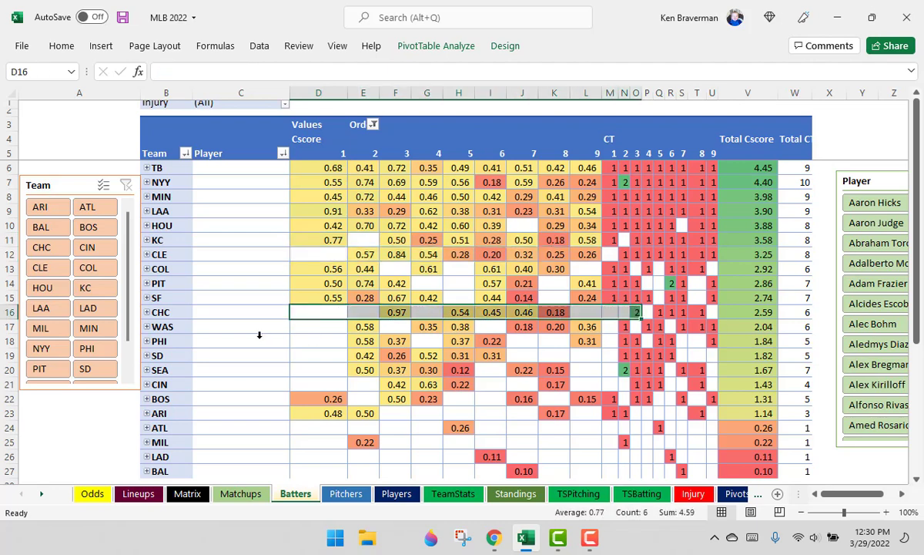
Expand CHC to its six batters and copy Willson Contreras's name over to RotoWire.
left_click(147, 313)
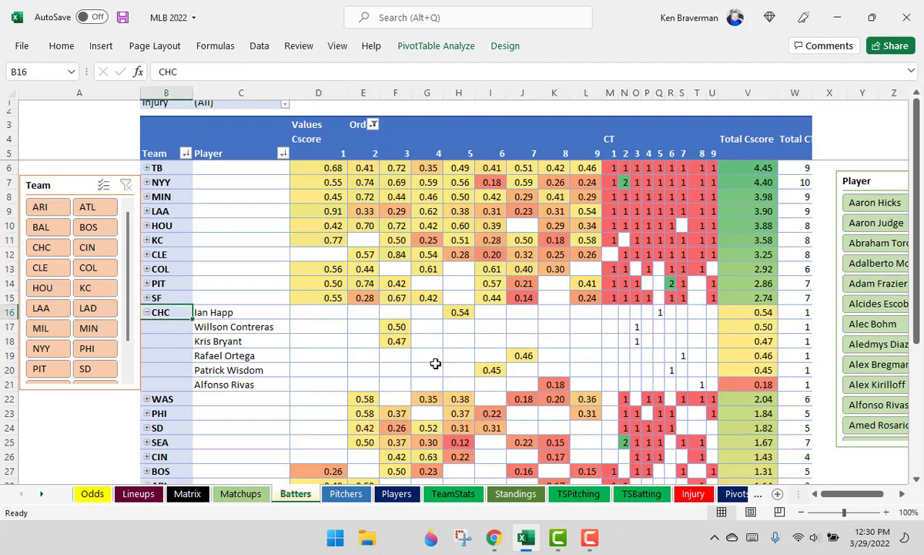
left_click(269, 330)
key("ctrl+c")
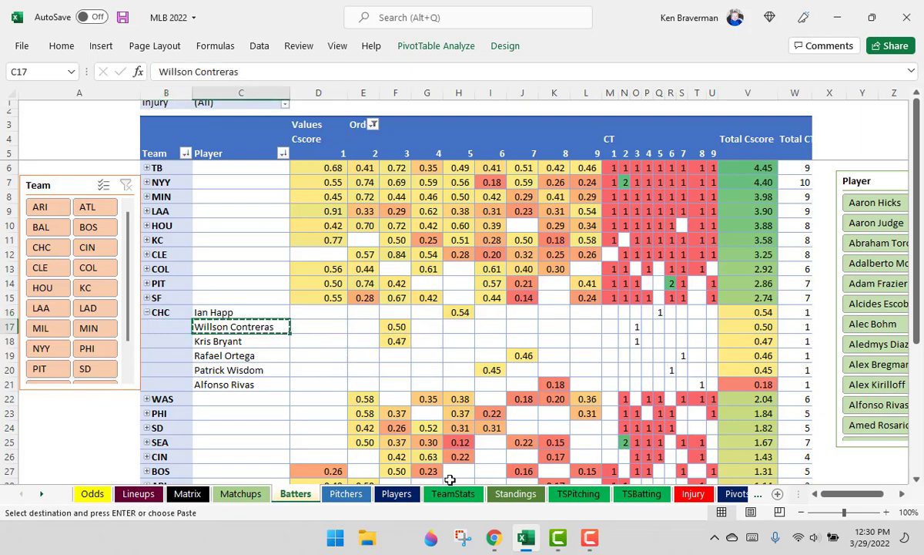
left_click(494, 537)
Scroll RotoWire's daily lineups to the CHC card, briefly checking back in Excel.
scroll(330, 356, "down", 10)
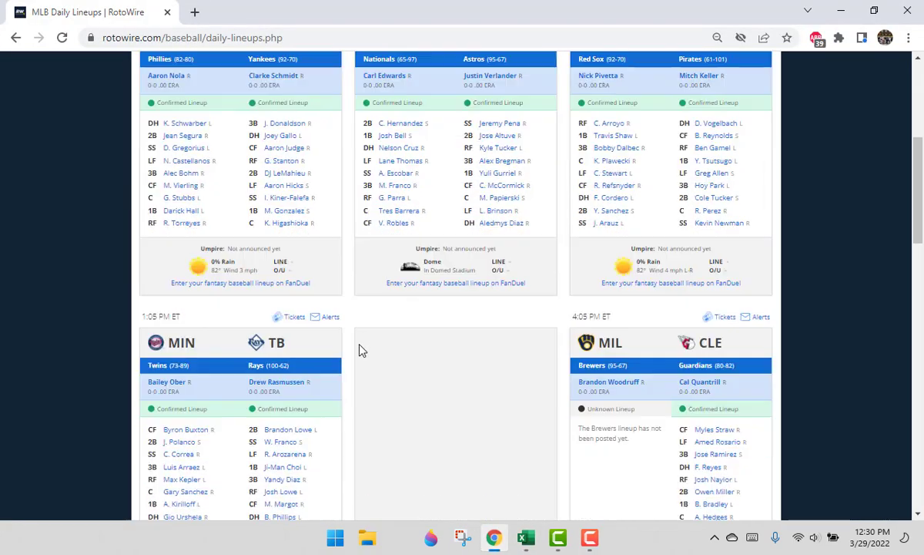
scroll(354, 352, "down", 8)
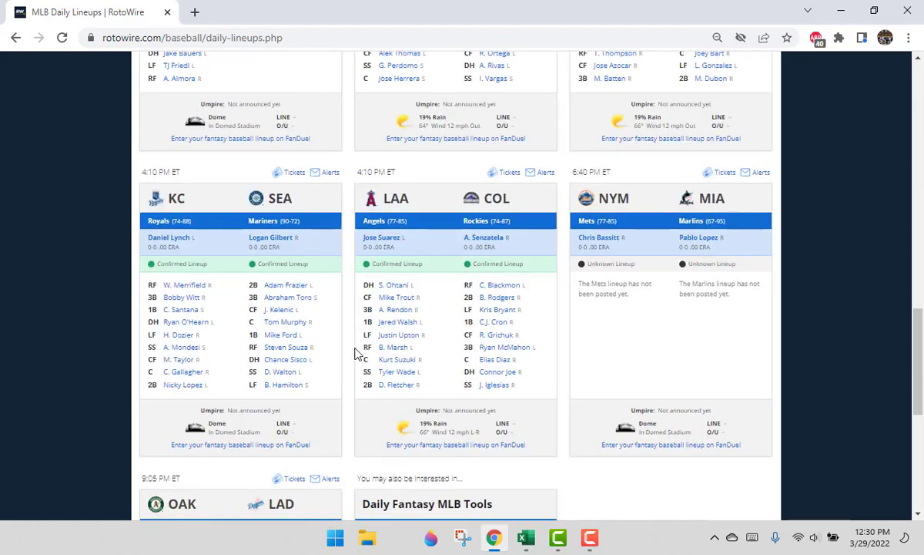
scroll(352, 353, "up", 3)
scroll(352, 353, "up", 6)
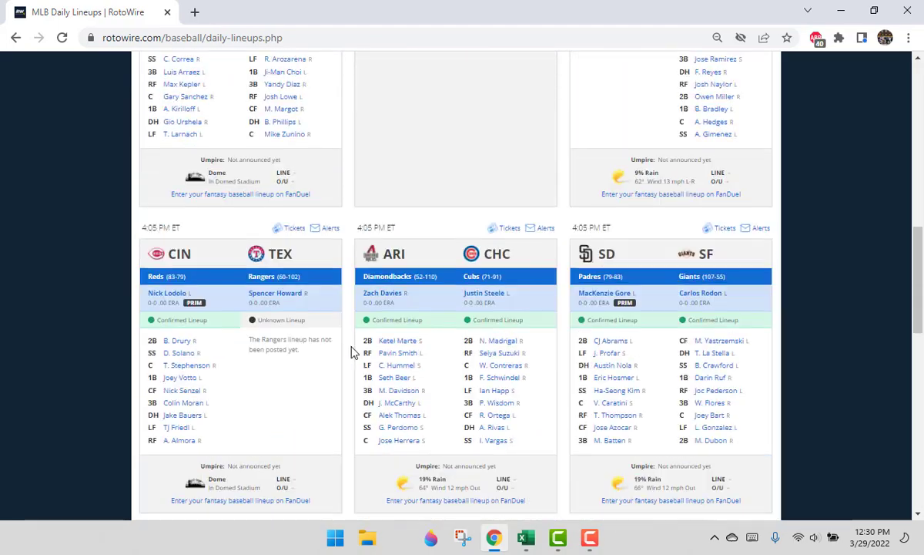
scroll(508, 262, "down", 3)
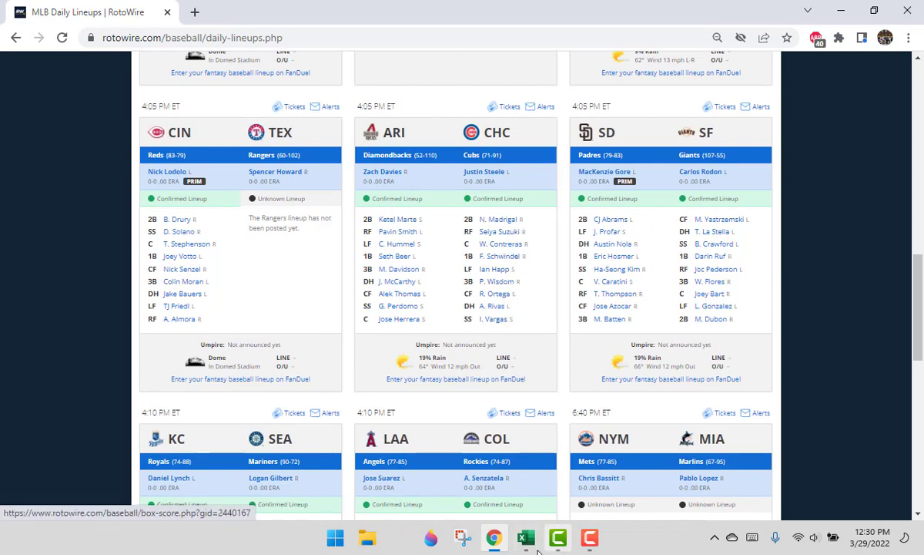
left_click(527, 537)
left_click(494, 537)
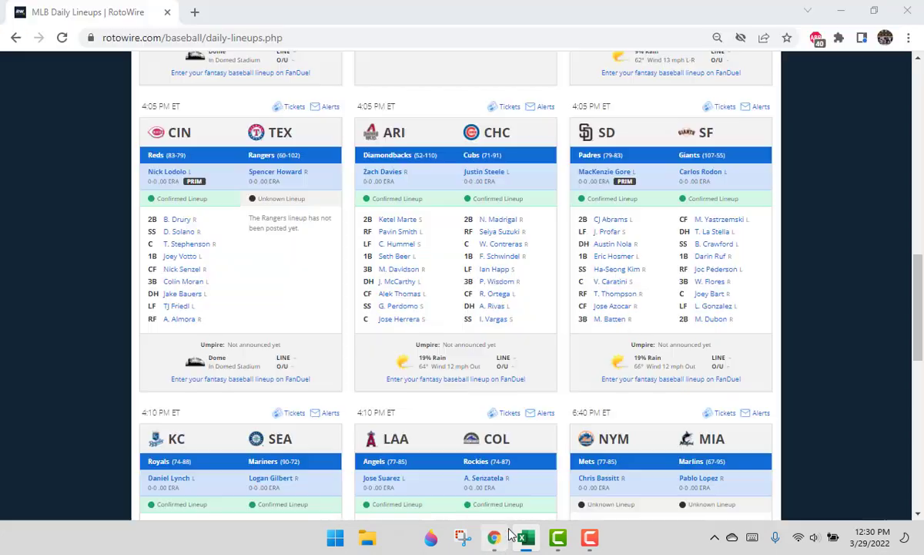
Replace the previous player name in the site search with 'Kris Br'.
scroll(747, 108, "up", 8)
key("ctrl+v")
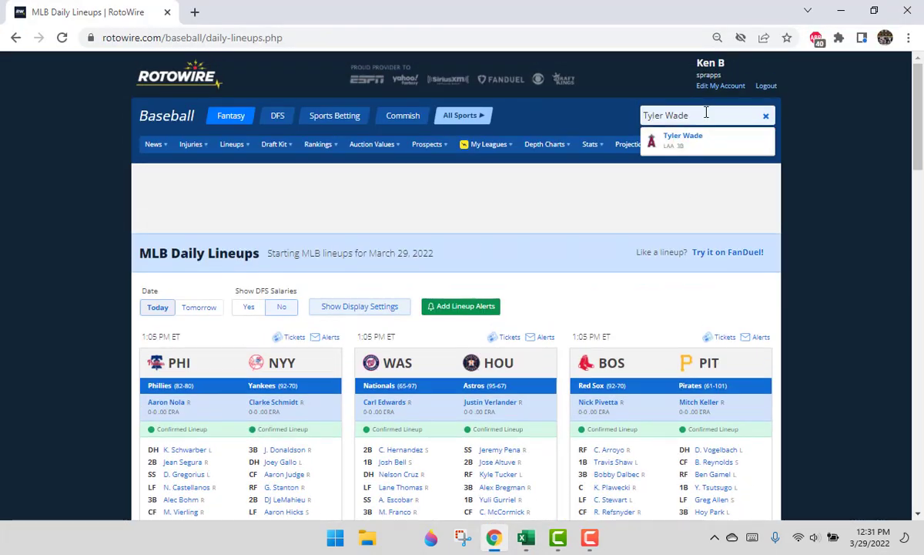
left_click_drag(706, 113, 614, 119)
type("Kris B")
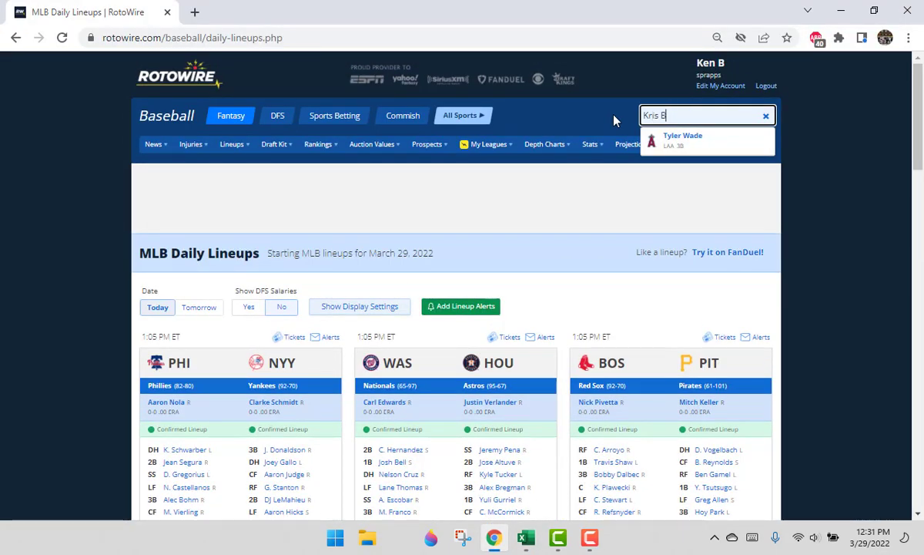
type("r")
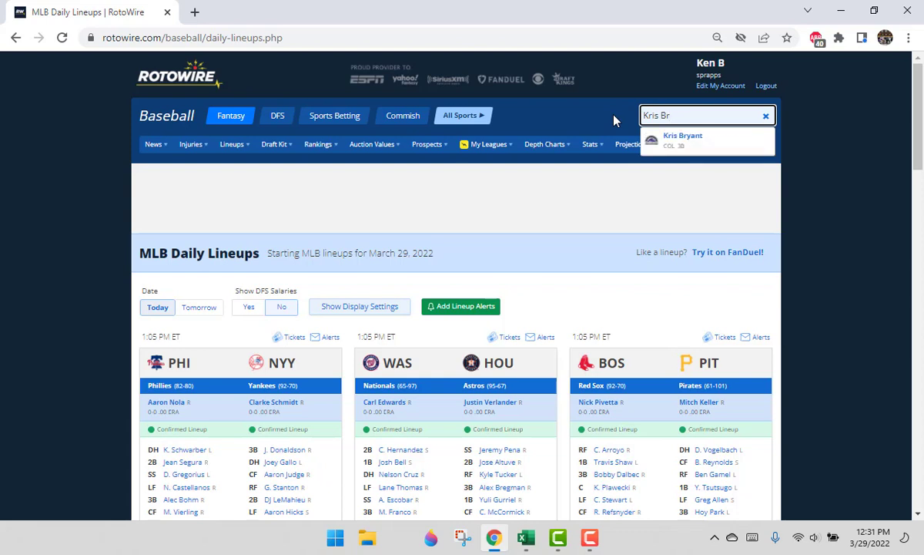
Find 'bryant' on the Matrix sheet and change Kris Bryant's team from CHC to COL.
left_click(526, 536)
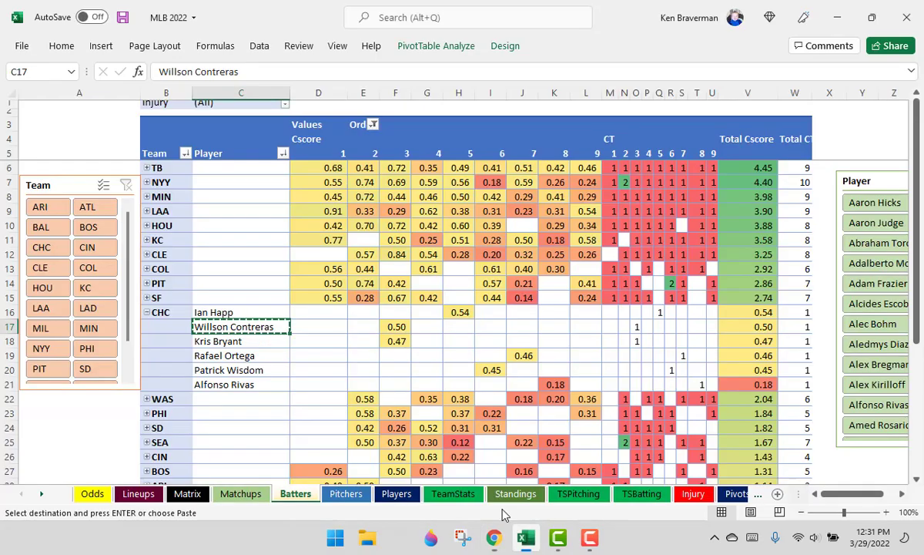
left_click(187, 493)
left_click(312, 309)
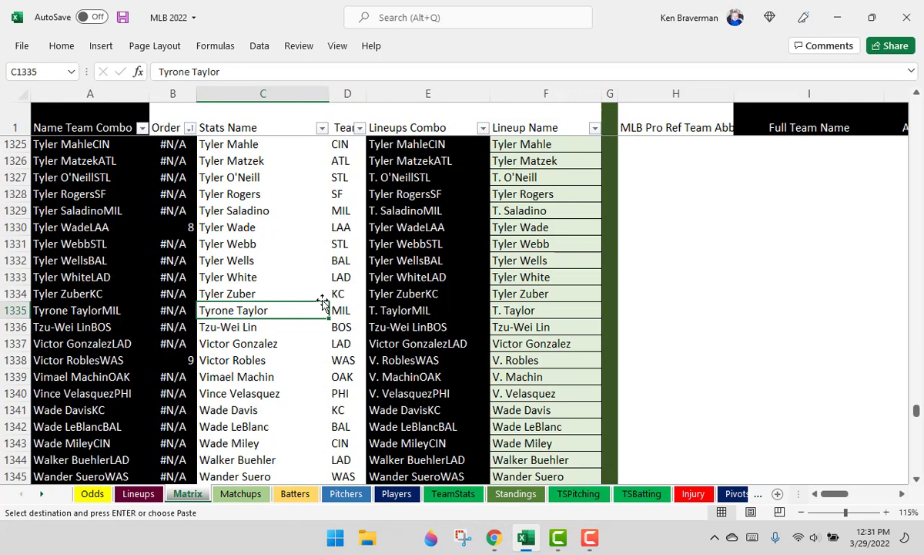
key("ctrl+f")
type("bryant")
key("Return")
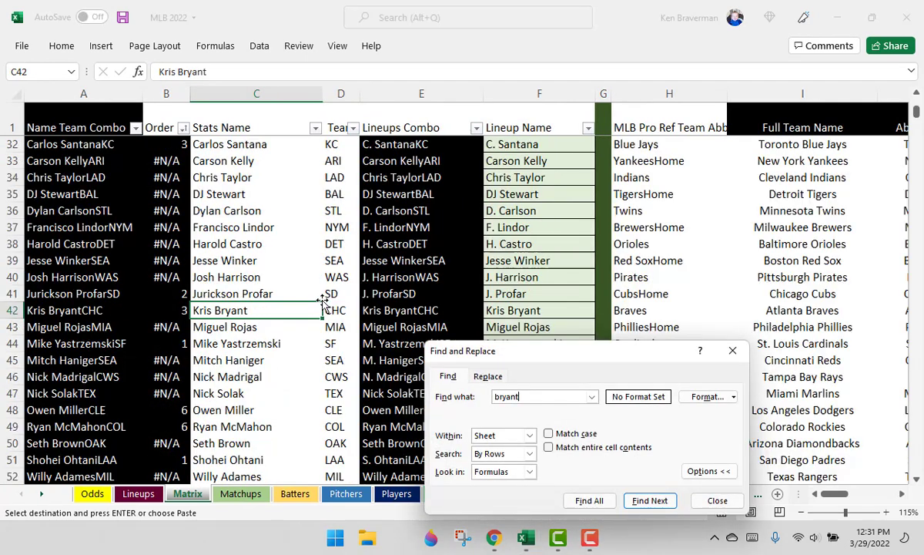
left_click(343, 310)
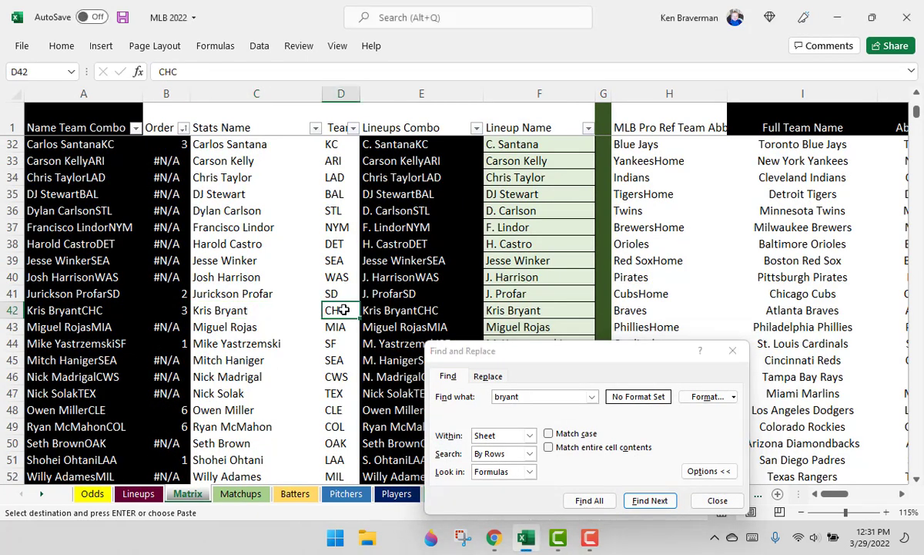
type("COL")
key("Return")
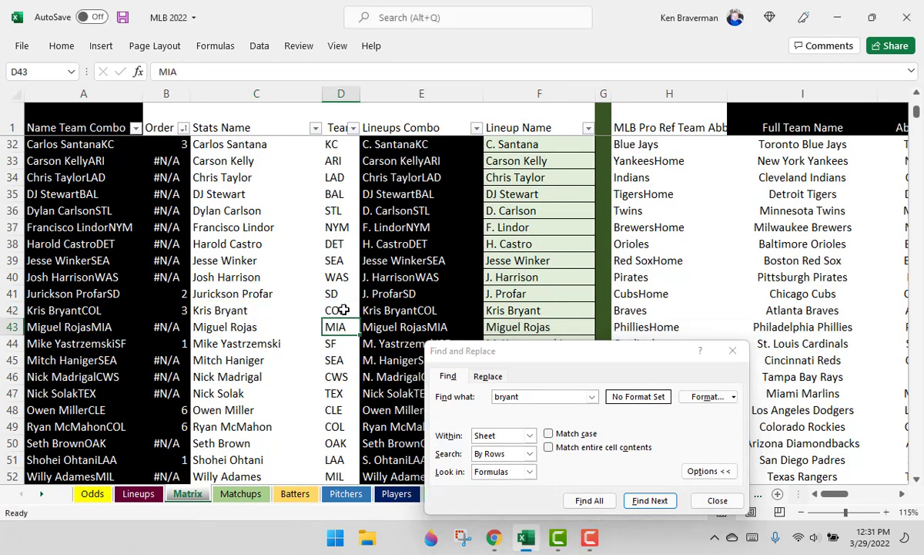
Change Kris Bryant's team to COL in Players cell F197 as well.
left_click(295, 493)
left_click(397, 493)
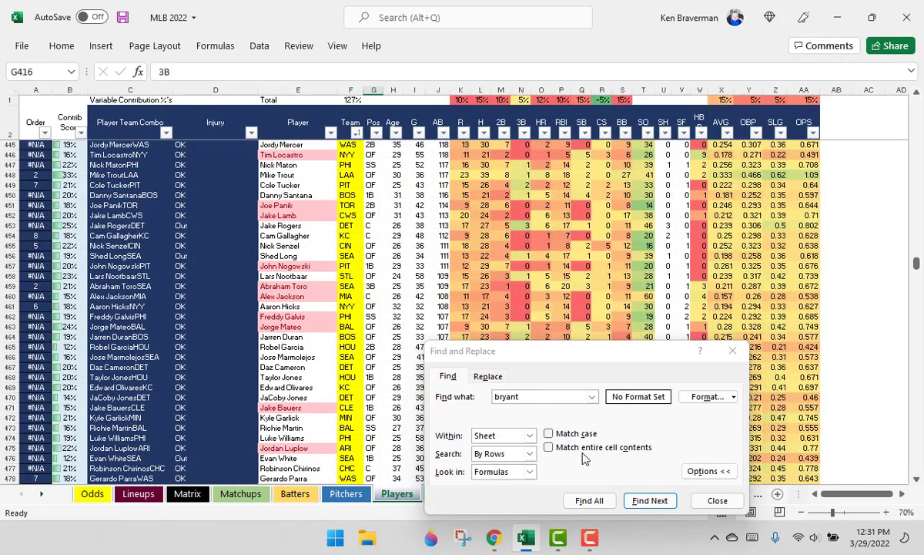
left_click(650, 500)
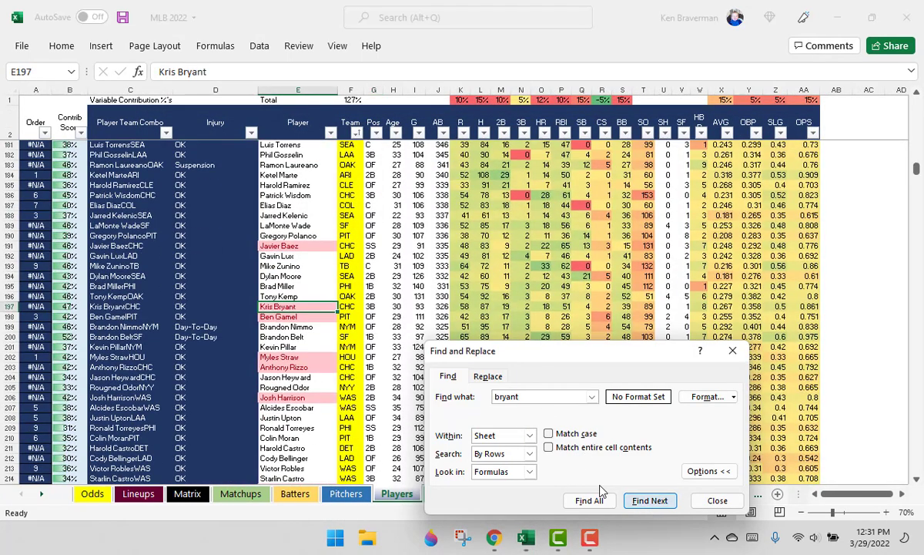
left_click(351, 306)
type("COL")
key("Return")
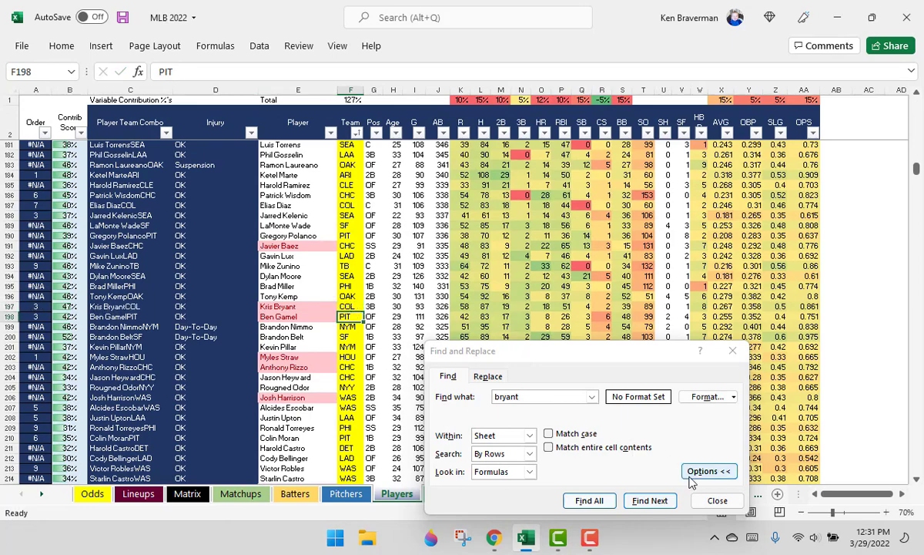
left_click(717, 500)
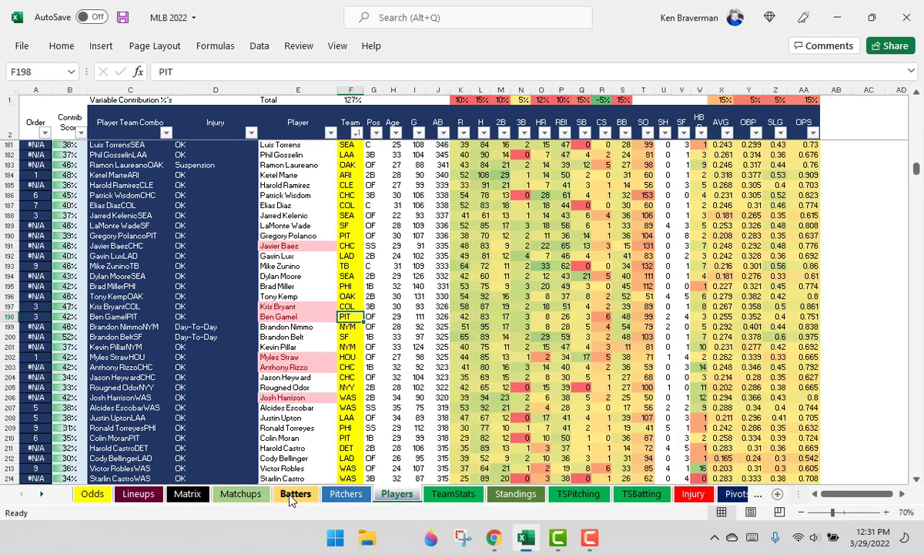
Refresh the Batters pivot and collapse the CHC group to its total.
left_click(292, 497)
right_click(456, 170)
left_click(490, 245)
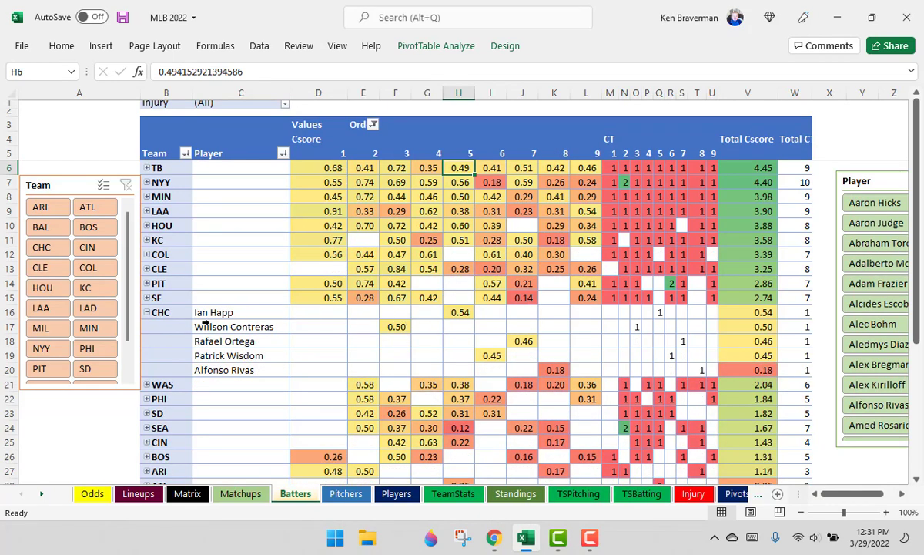
left_click(148, 313)
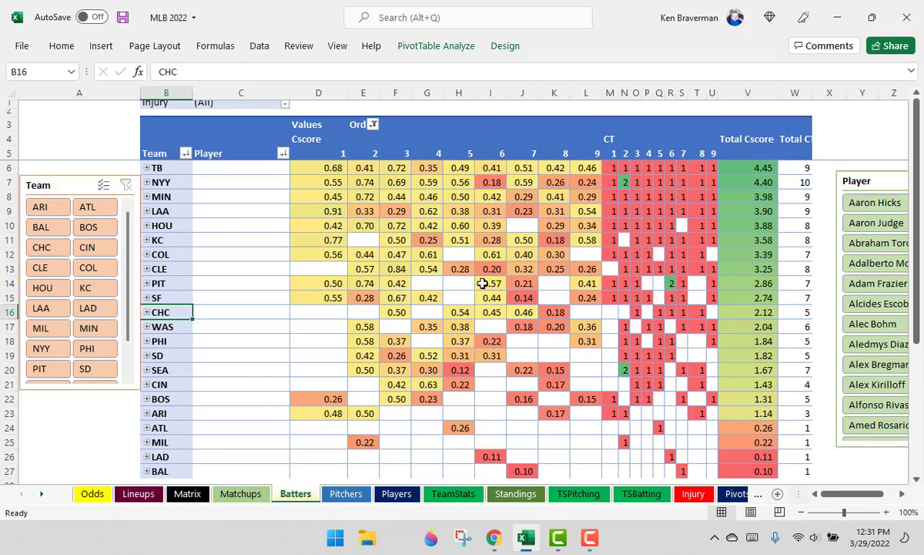
Look over the Matchups sheet, then go back to the Batters pivot.
left_click(241, 494)
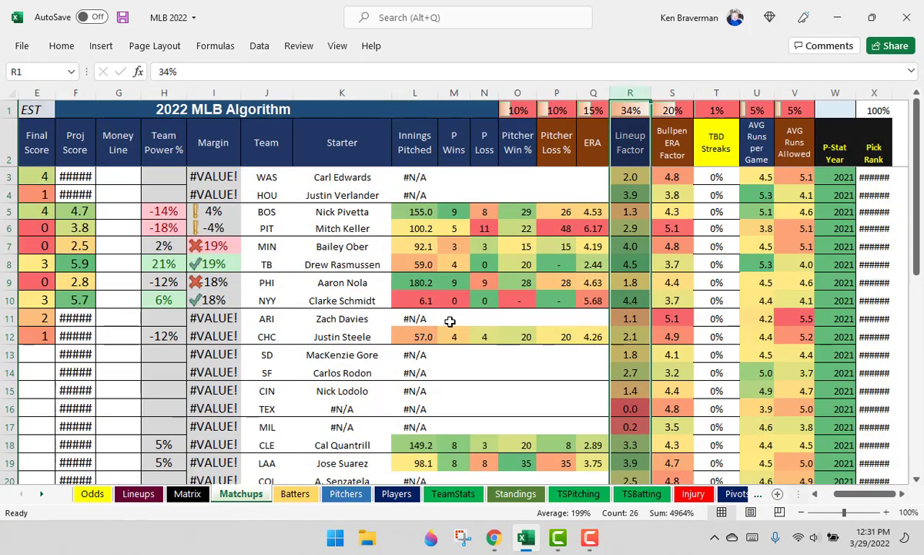
scroll(413, 320, "down", 3)
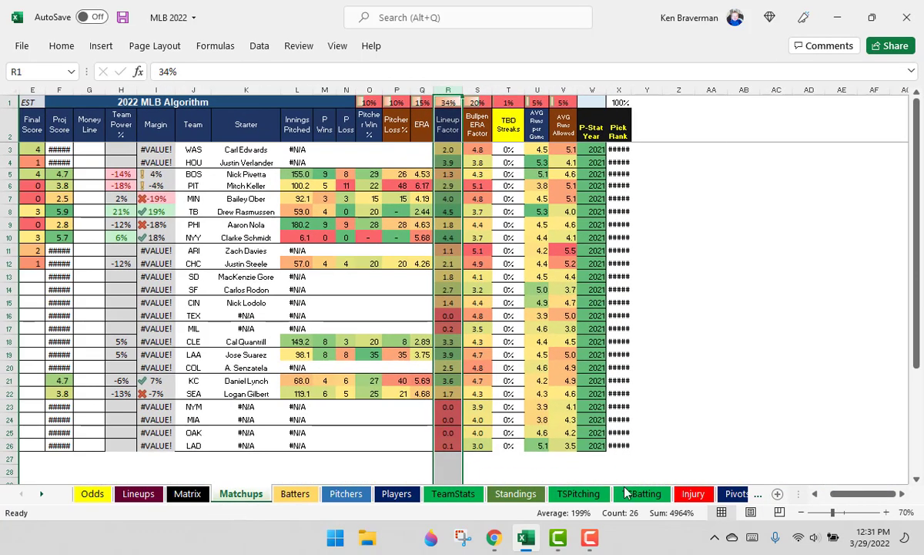
left_click_drag(843, 494, 809, 499)
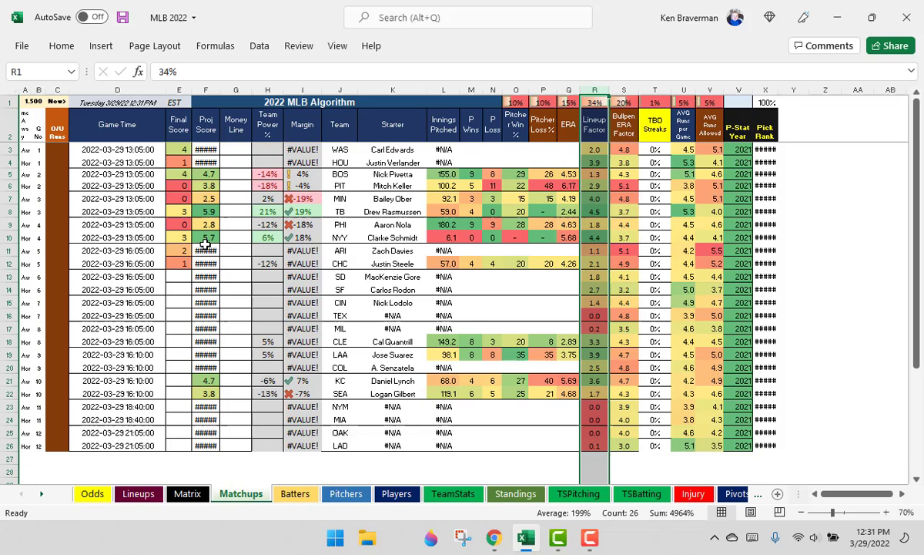
left_click(295, 494)
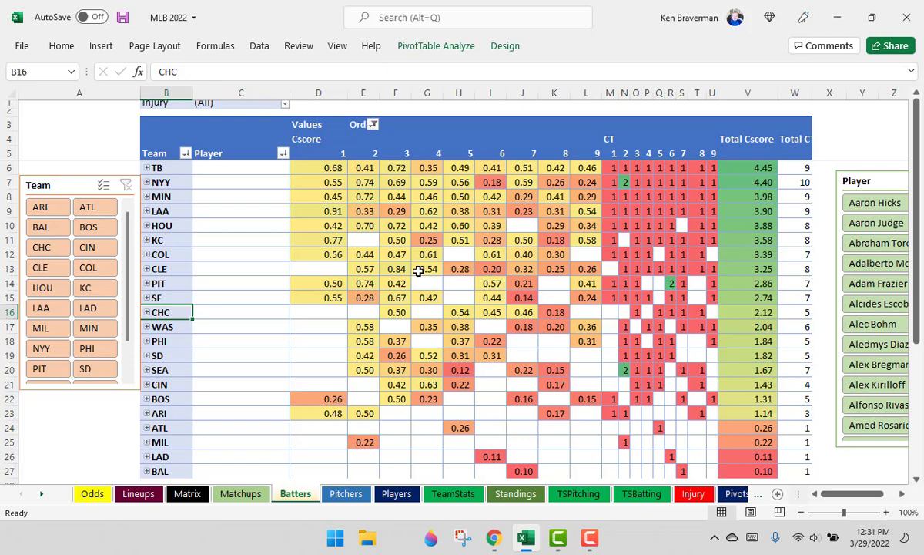
Select the Batters score block and the Matchups lineup factors R4:R20 to review totals.
left_click_drag(320, 205, 593, 445)
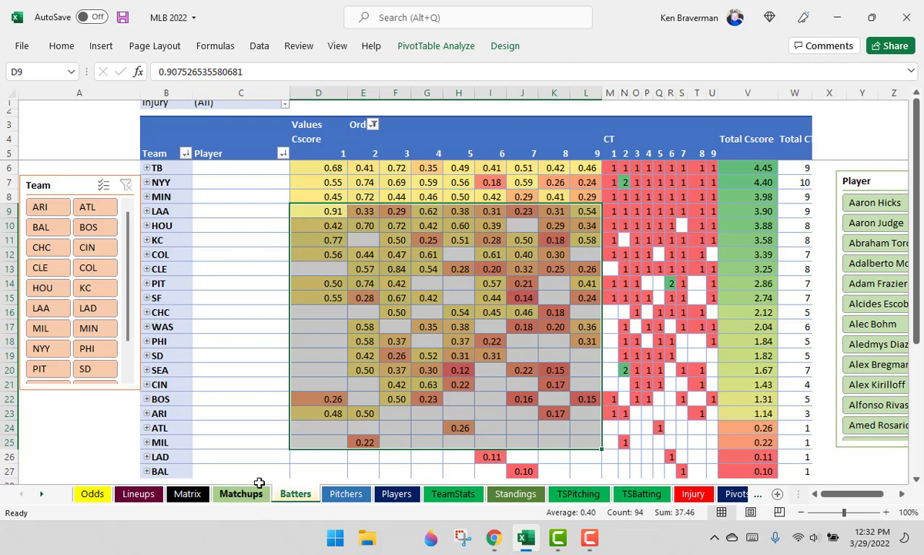
left_click(234, 494)
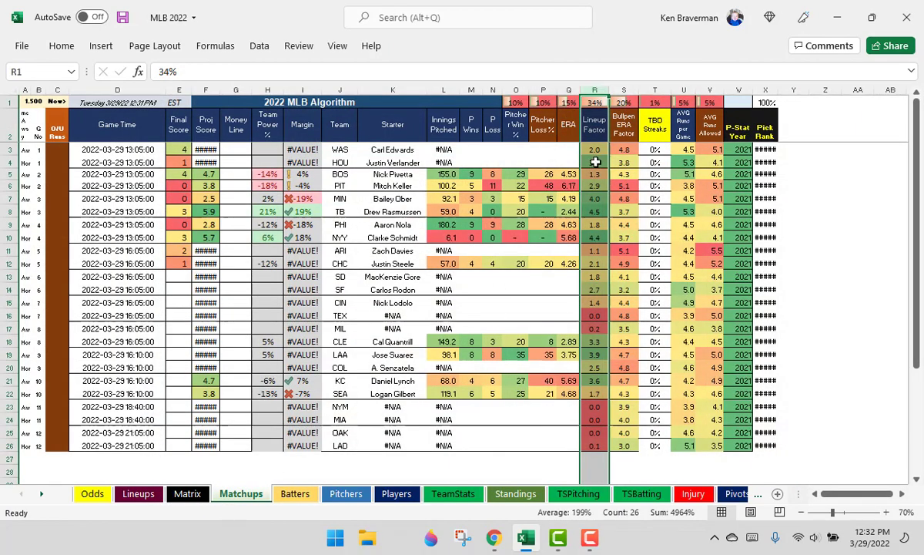
left_click_drag(594, 161, 595, 368)
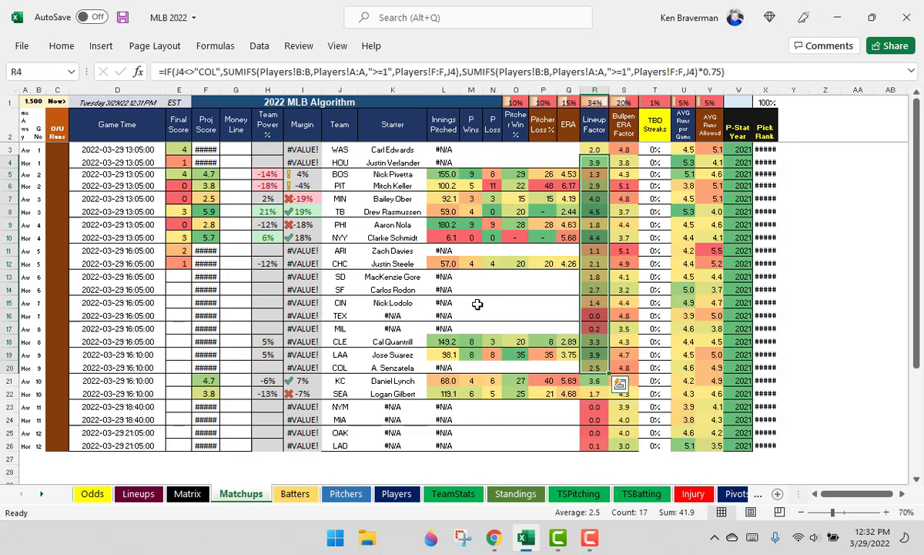
left_click(295, 494)
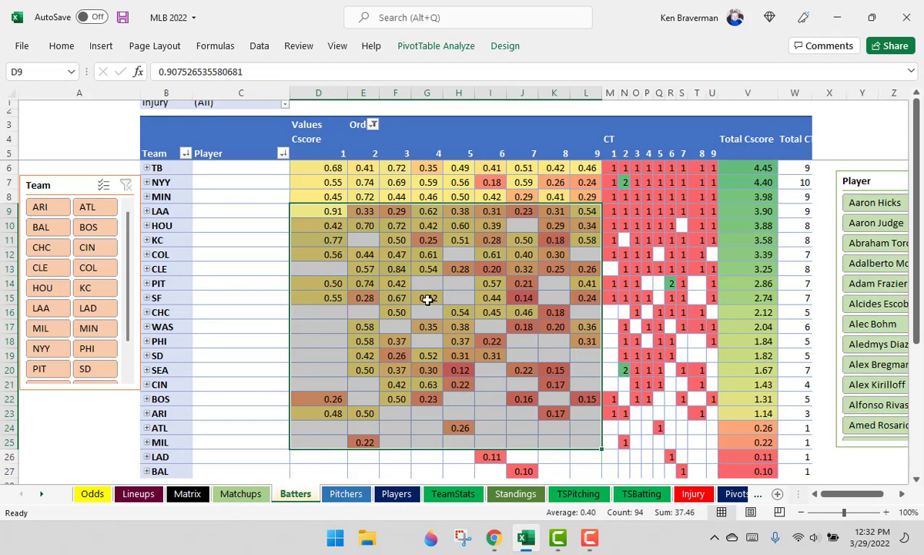
left_click(424, 308)
scroll(441, 373, "down", 3)
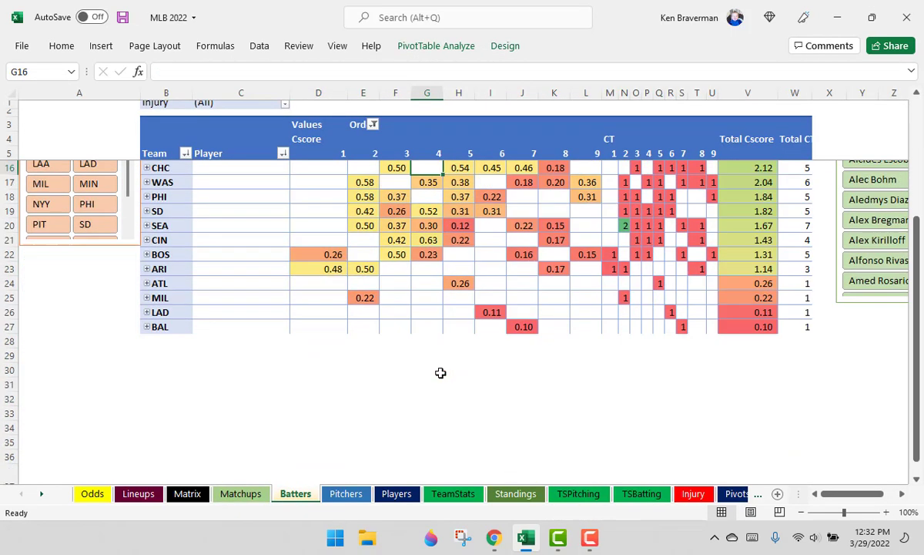
scroll(440, 372, "up", 3)
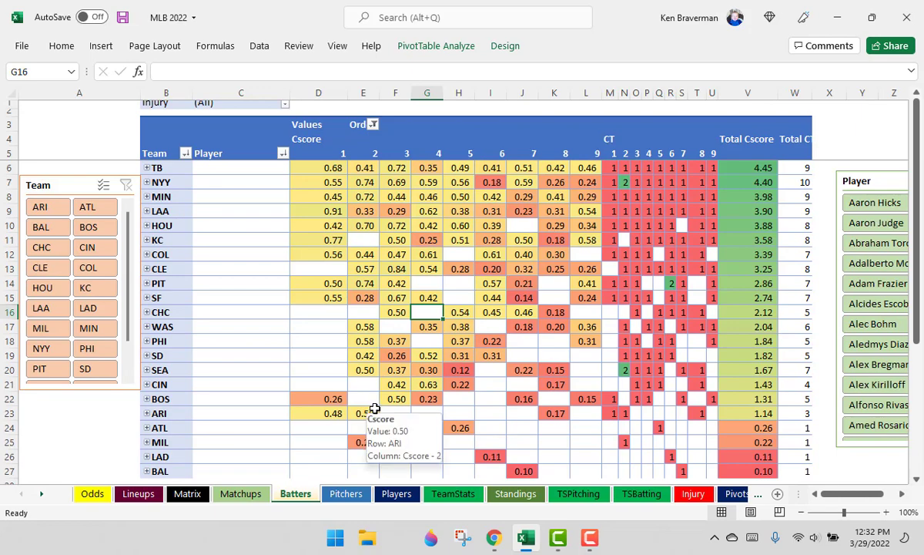
Scroll down the Matrix sheet to its player name combos and team wins table.
left_click(187, 493)
scroll(298, 275, "down", 2, "ctrl")
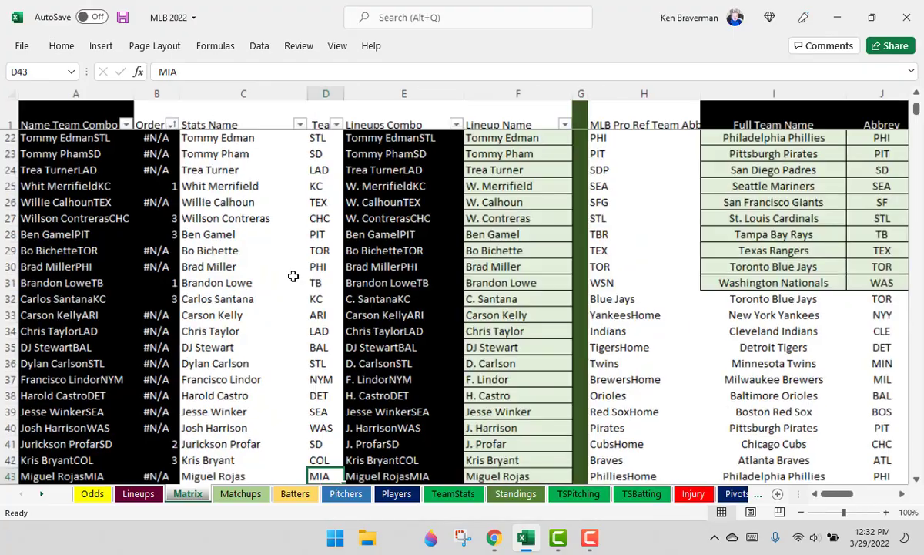
scroll(220, 276, "down", 10)
scroll(219, 277, "down", 7)
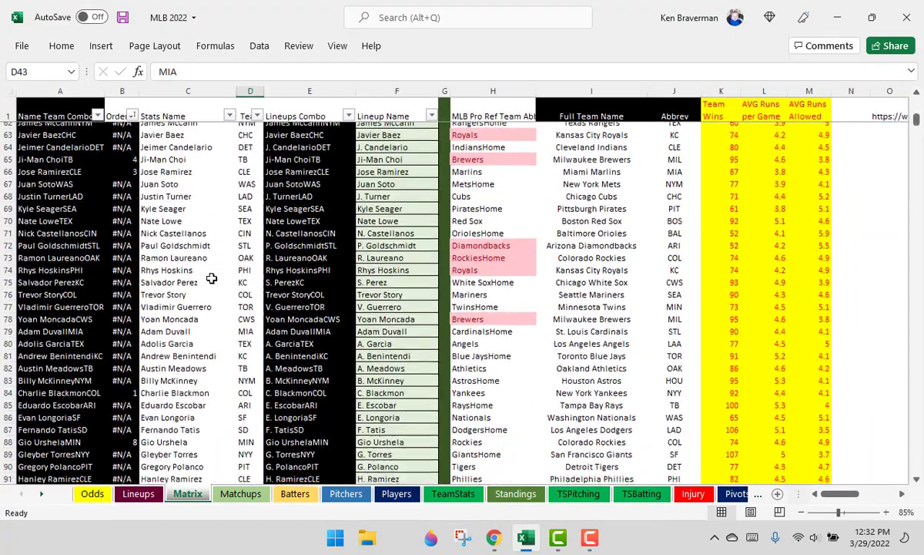
Scroll the Players sheet down to its last entry, Mario Feliciano in row 736.
left_click(397, 494)
scroll(392, 276, "down", 20)
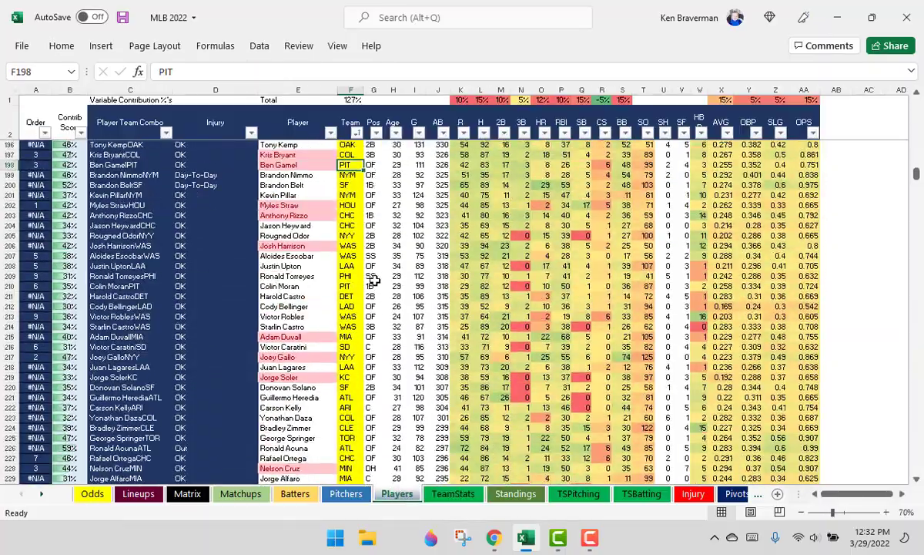
scroll(370, 312, "down", 20)
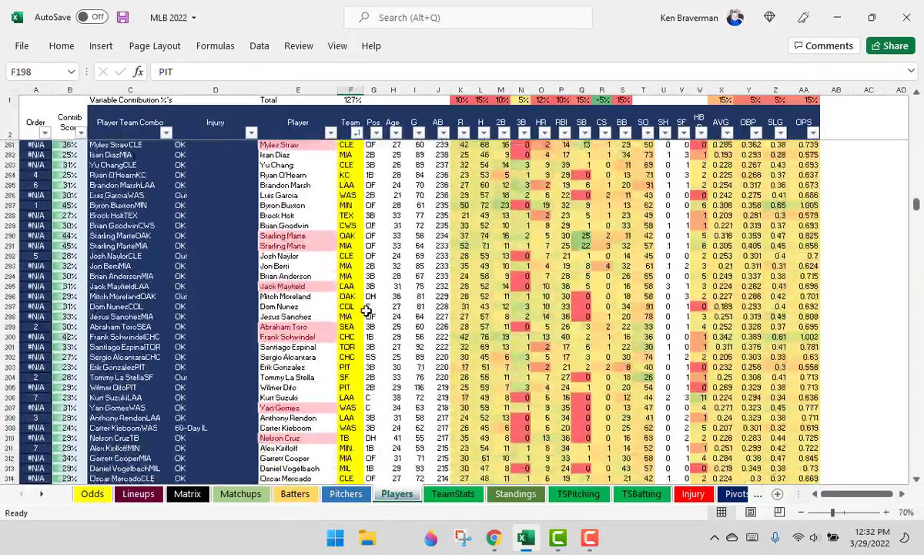
scroll(359, 311, "down", 20)
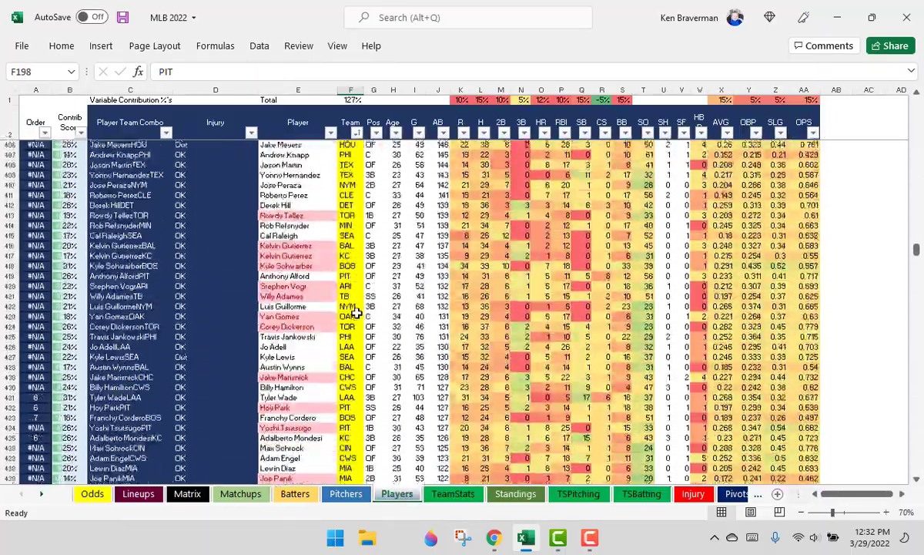
scroll(330, 387, "down", 7)
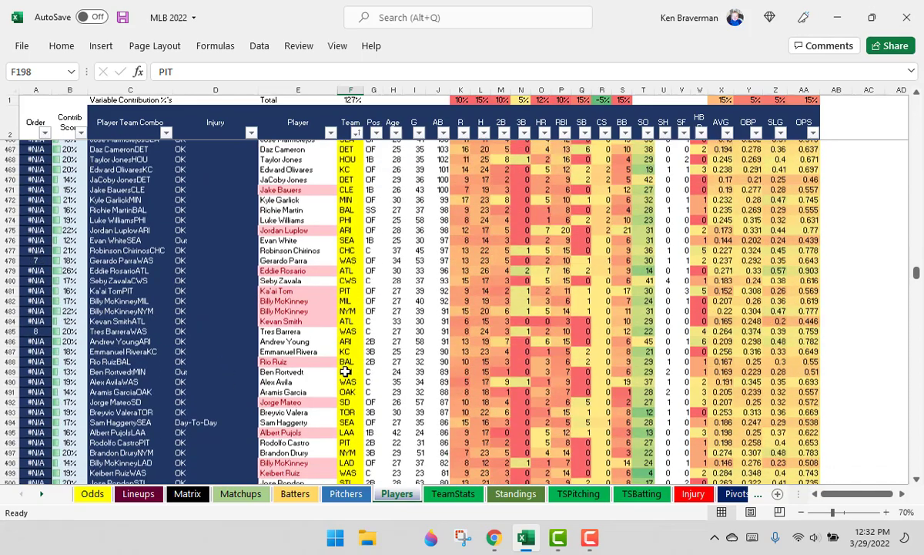
left_click(182, 496)
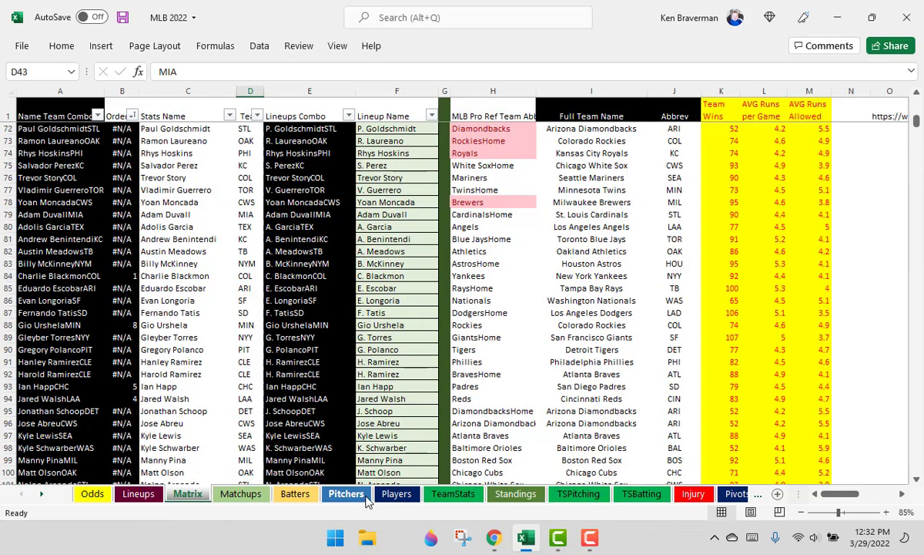
left_click(395, 494)
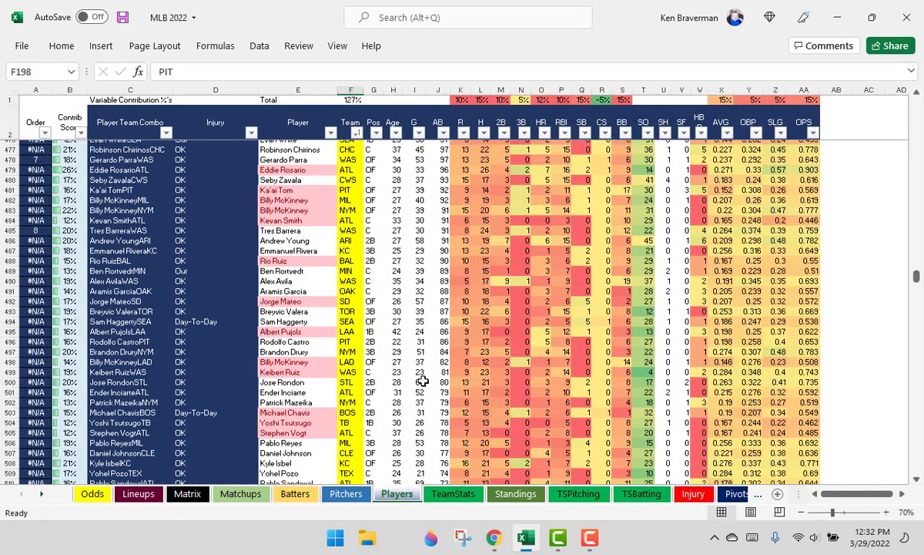
scroll(407, 360, "down", 10)
scroll(407, 360, "down", 16)
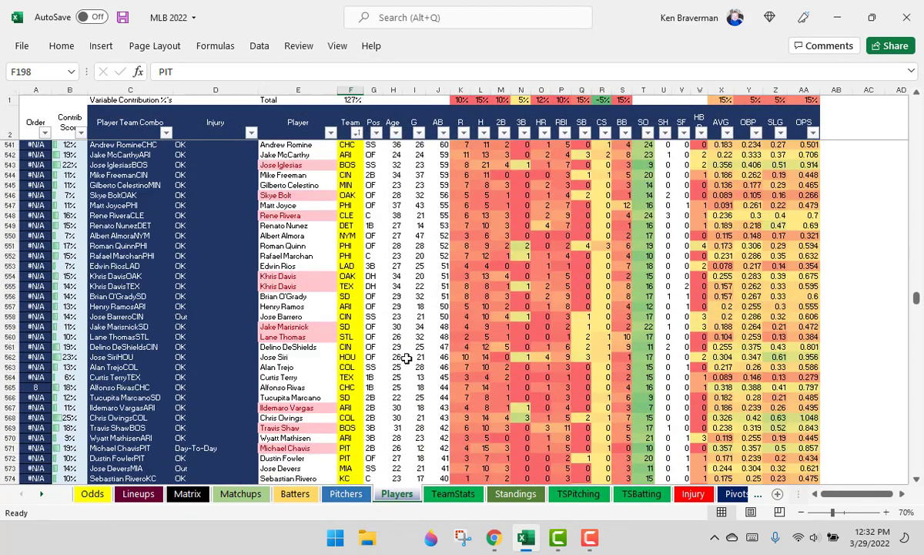
scroll(406, 353, "down", 8)
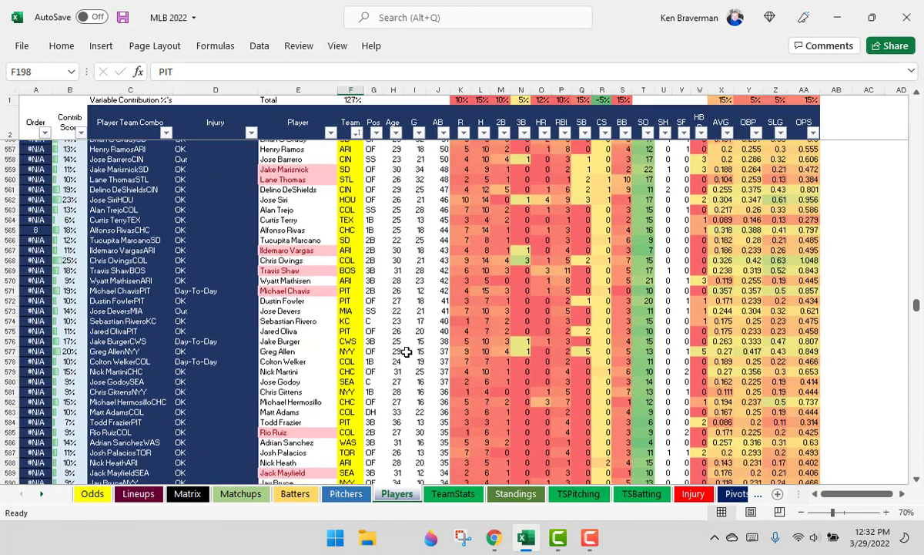
scroll(407, 353, "down", 8)
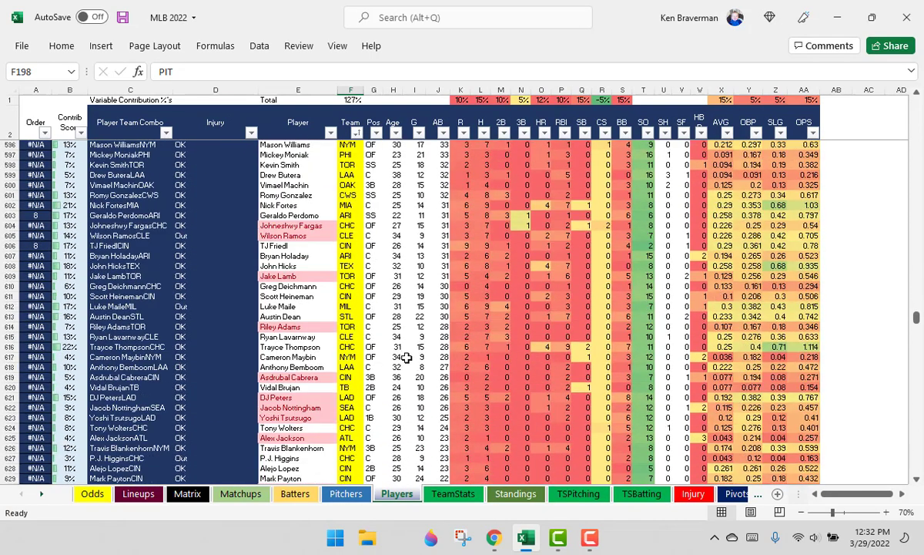
scroll(406, 353, "down", 20)
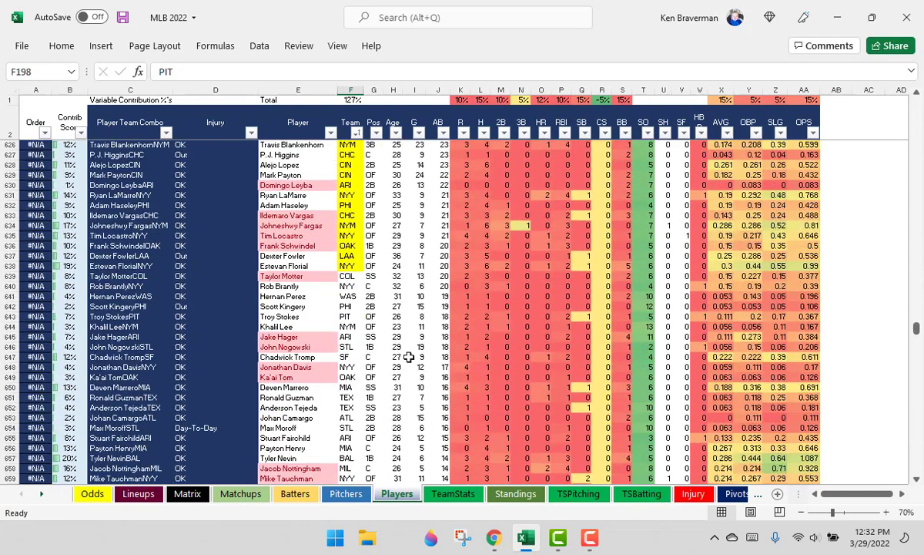
scroll(407, 361, "down", 8)
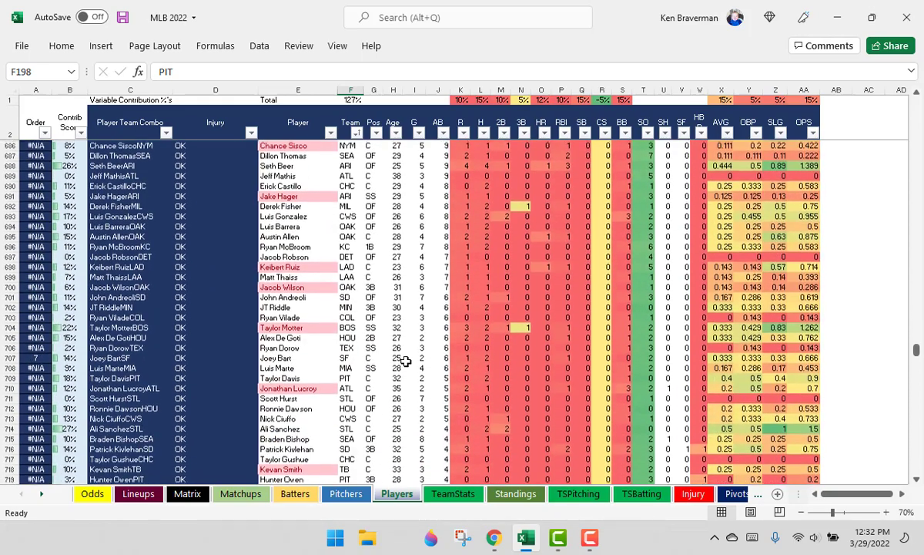
scroll(402, 361, "down", 3)
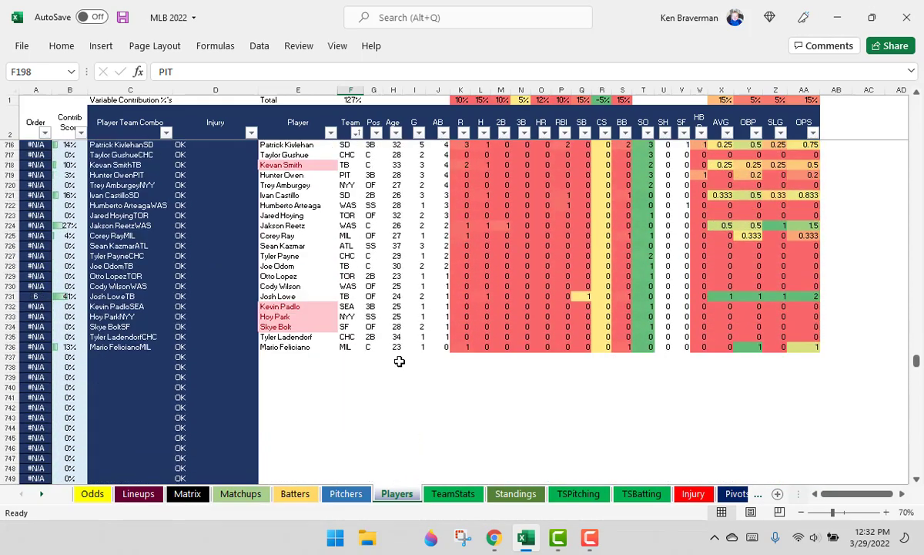
scroll(322, 357, "down", 2)
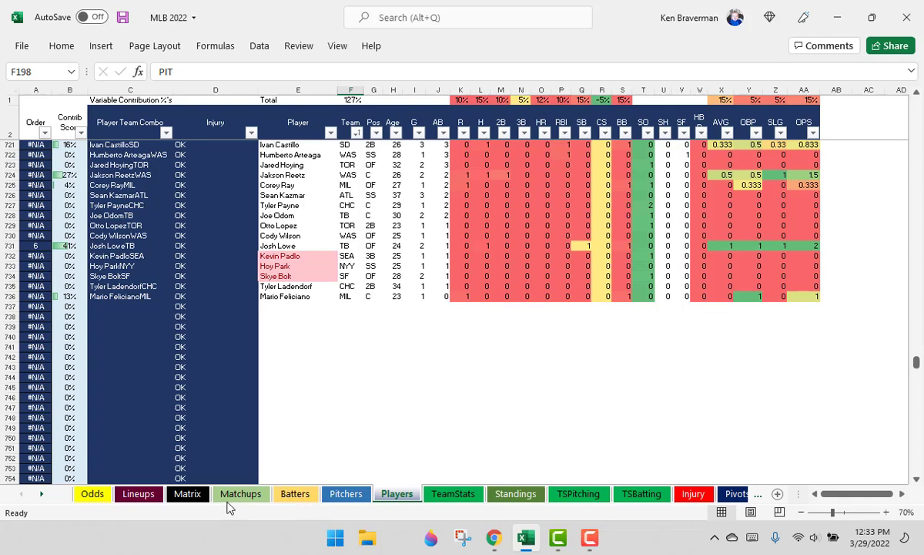
Glance over Matchups, then scroll the Matrix team table down to the Cleveland Guardians at 80 wins.
left_click(258, 496)
scroll(297, 401, "down", 2)
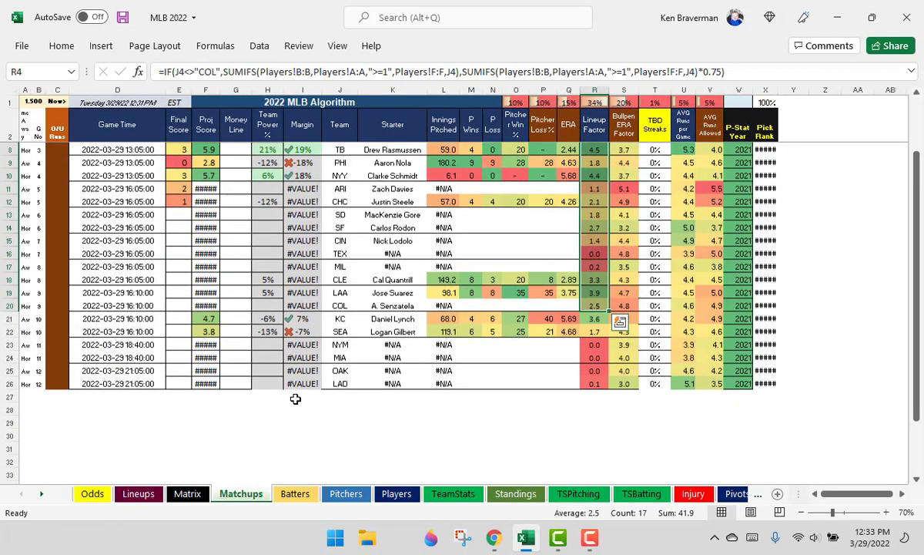
scroll(295, 398, "up", 2)
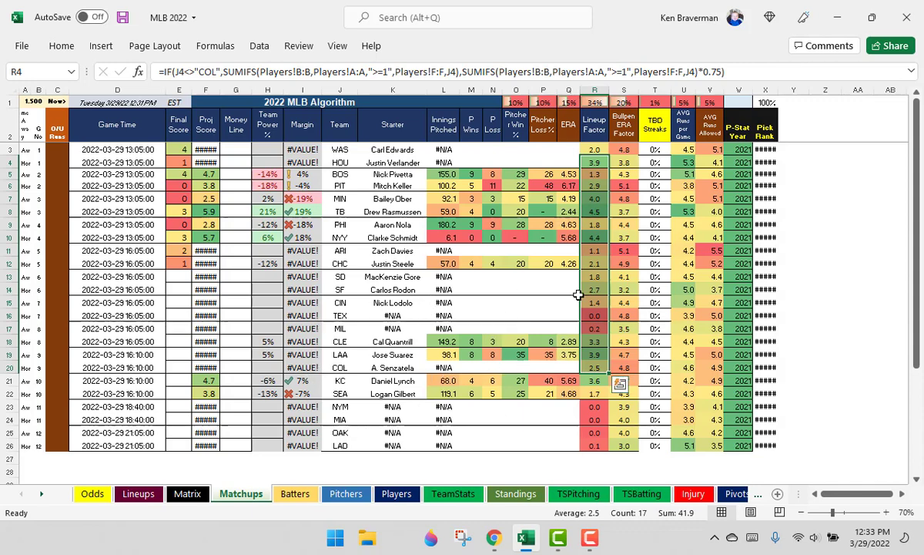
left_click(187, 495)
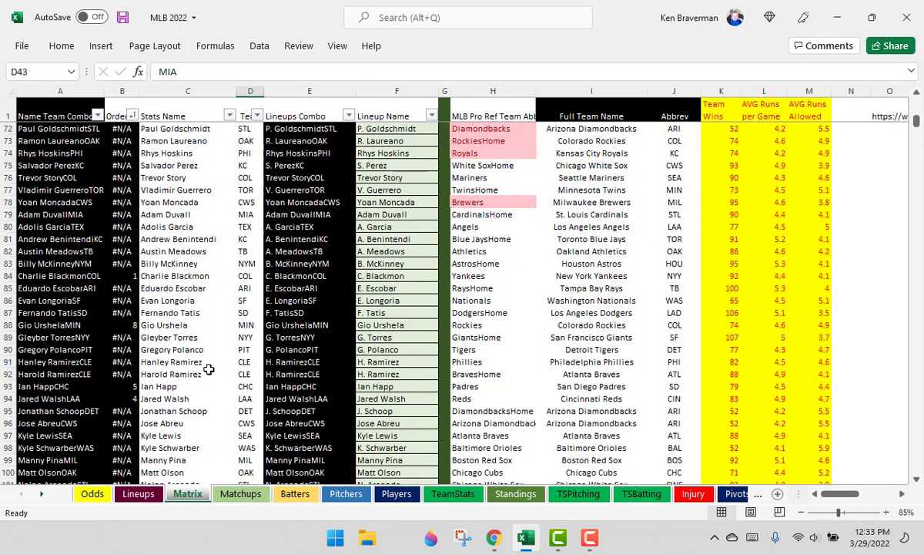
scroll(205, 372, "down", 7)
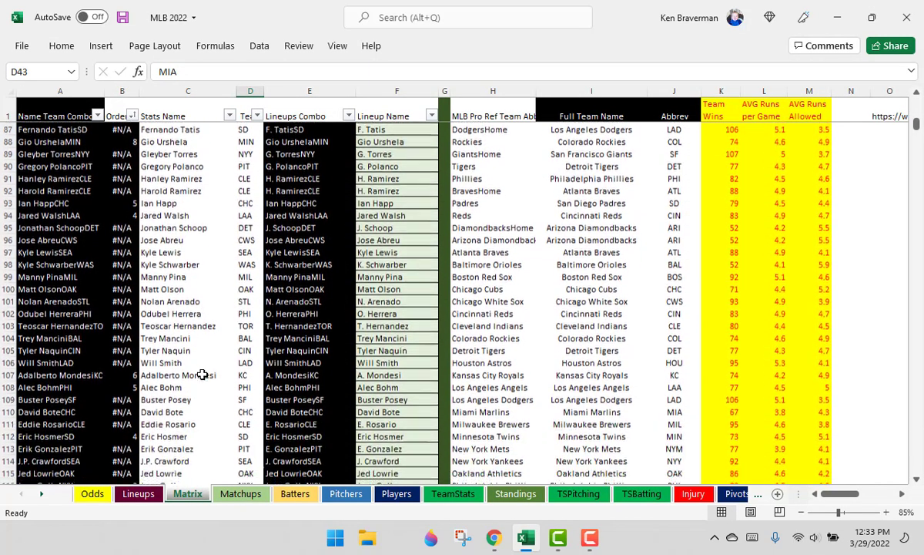
scroll(201, 375, "down", 4)
scroll(198, 384, "down", 7)
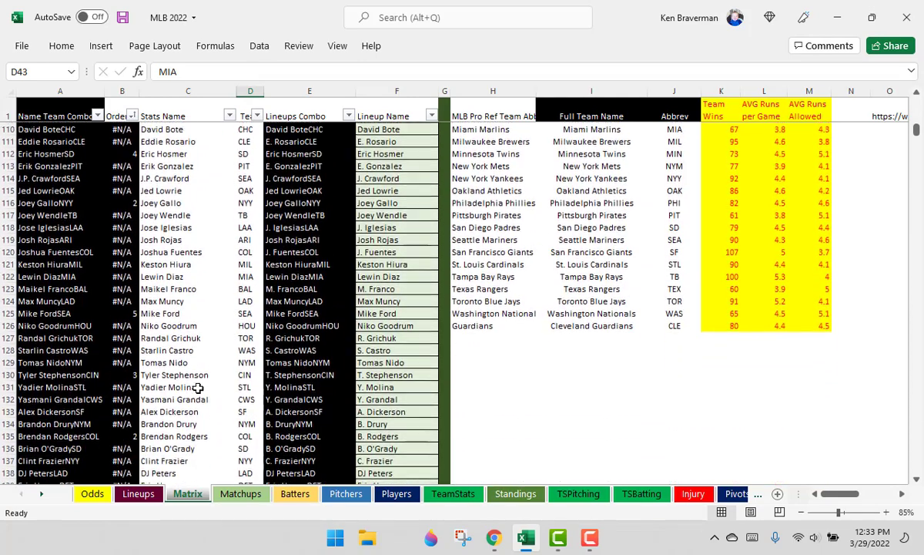
Expand and collapse KC in the Batters pivot to view its players, then return to Players.
left_click(295, 494)
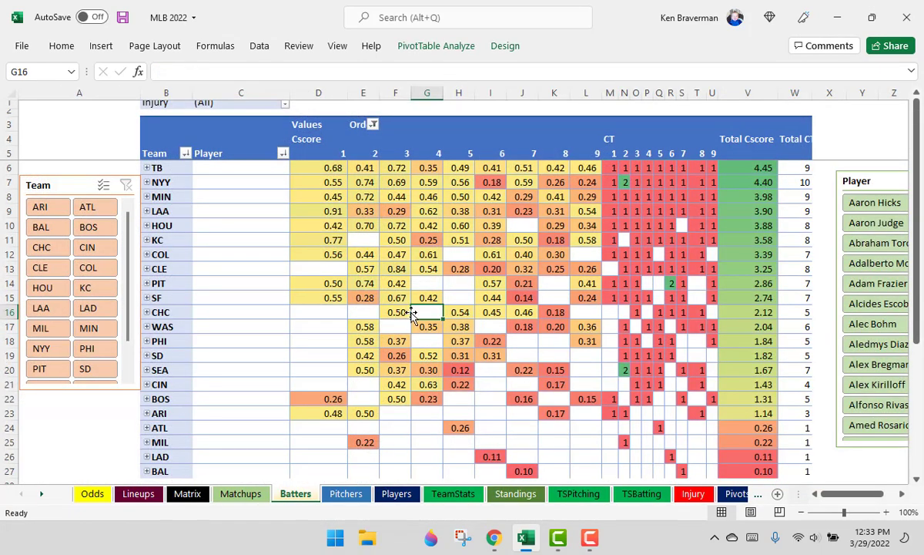
left_click(367, 243)
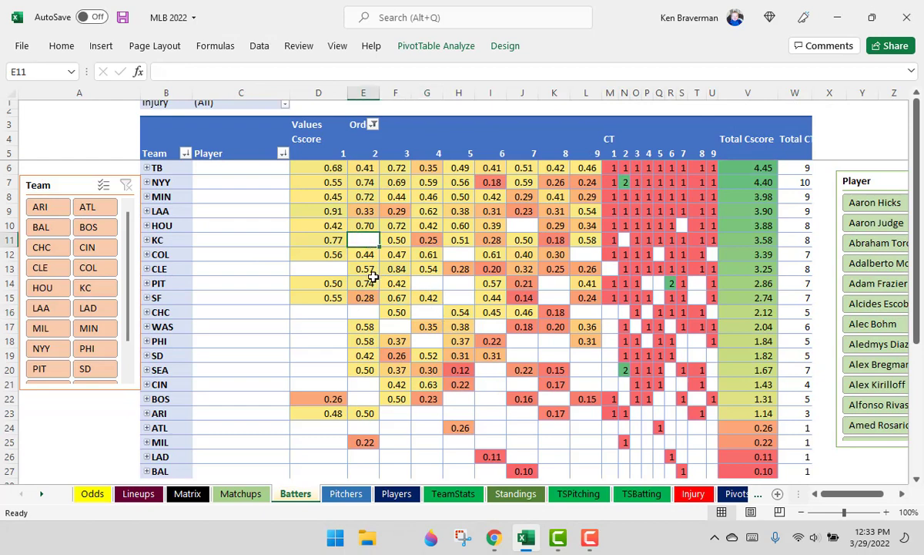
left_click(148, 240)
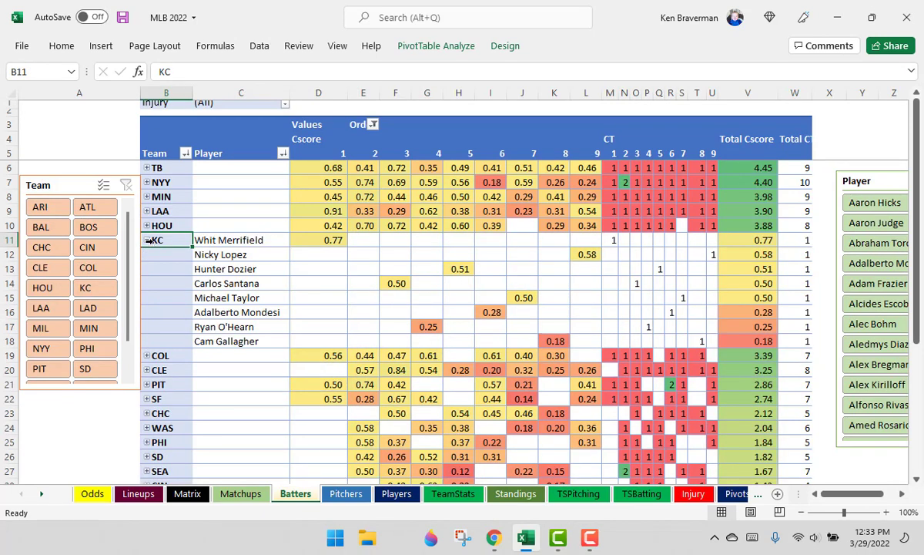
left_click(147, 240)
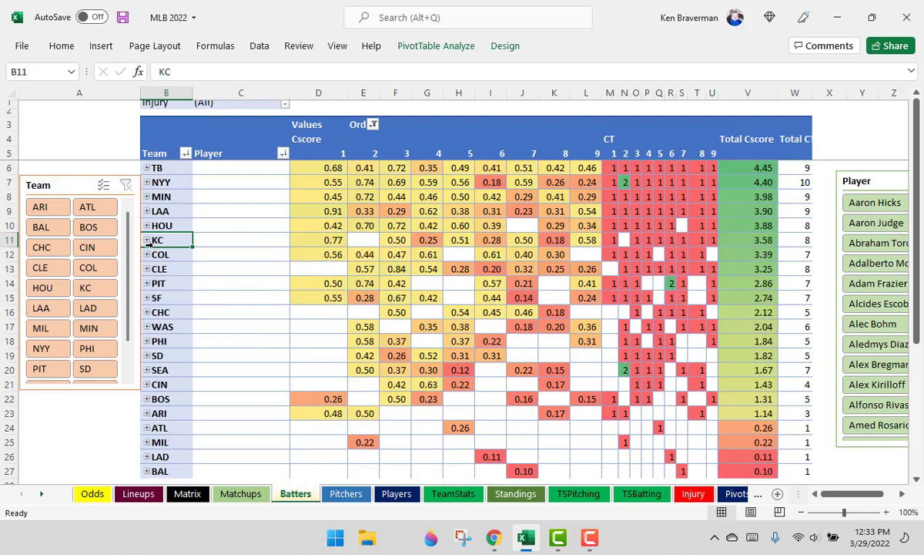
left_click(399, 494)
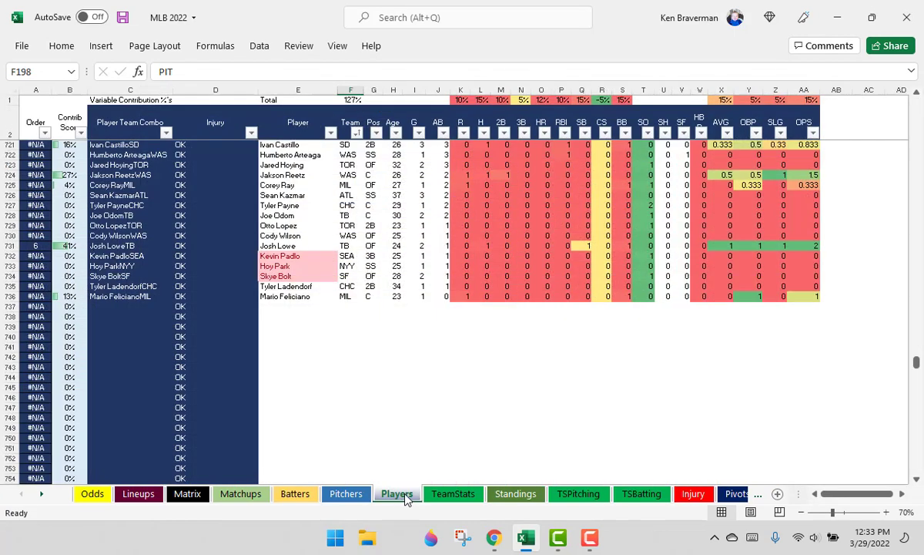
Enter Bobby Witt in row 737: KC, OF, age 25, 1 game, 0 at-bats, 0 runs.
left_click(315, 308)
type("Bobby Witt")
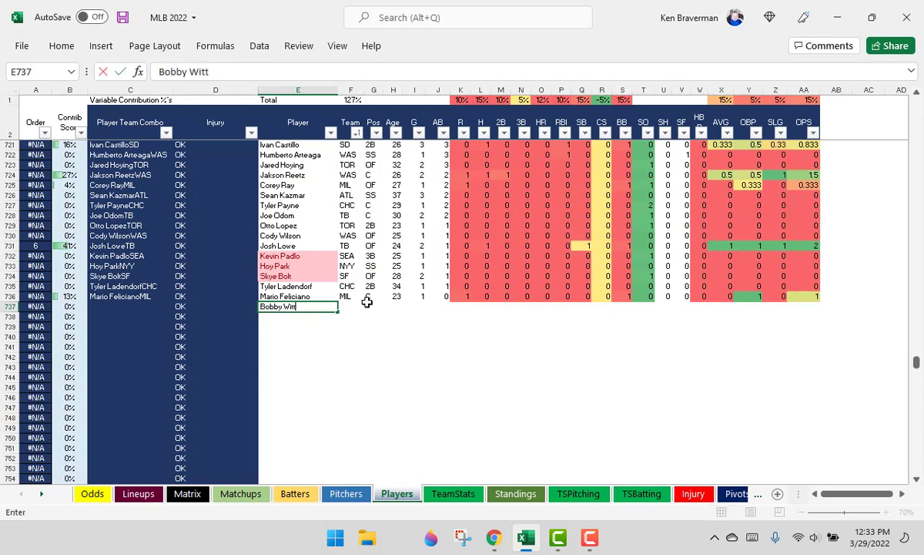
key("Tab")
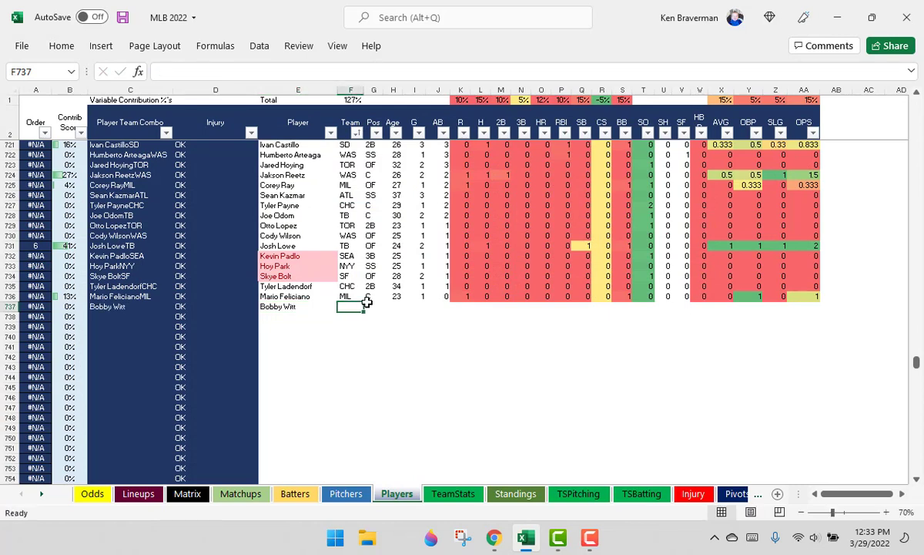
type("KC")
key("Tab")
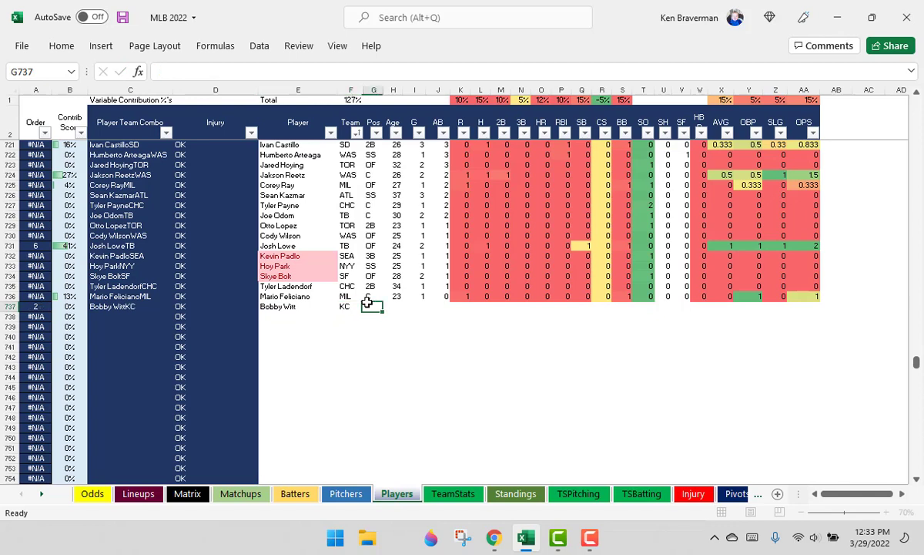
type("OK")
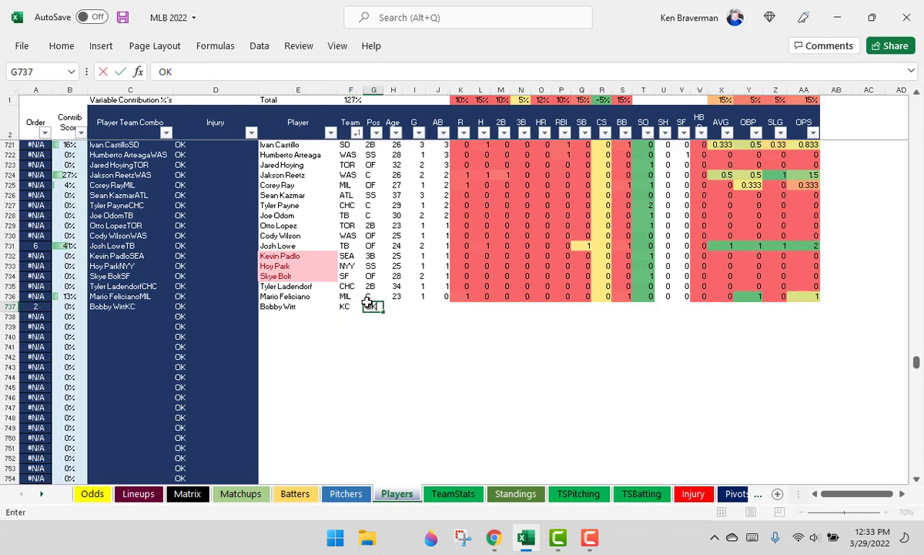
type("F")
key("Tab")
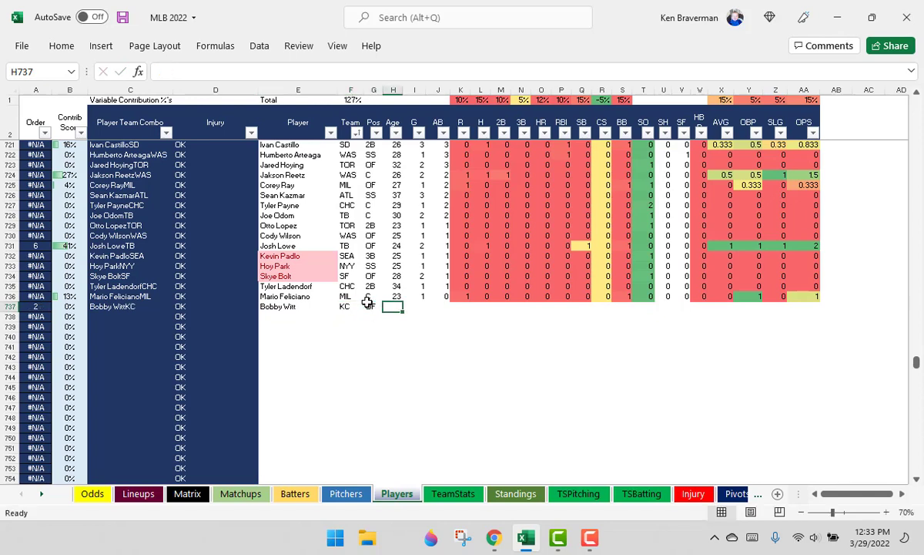
type("25")
key("Tab")
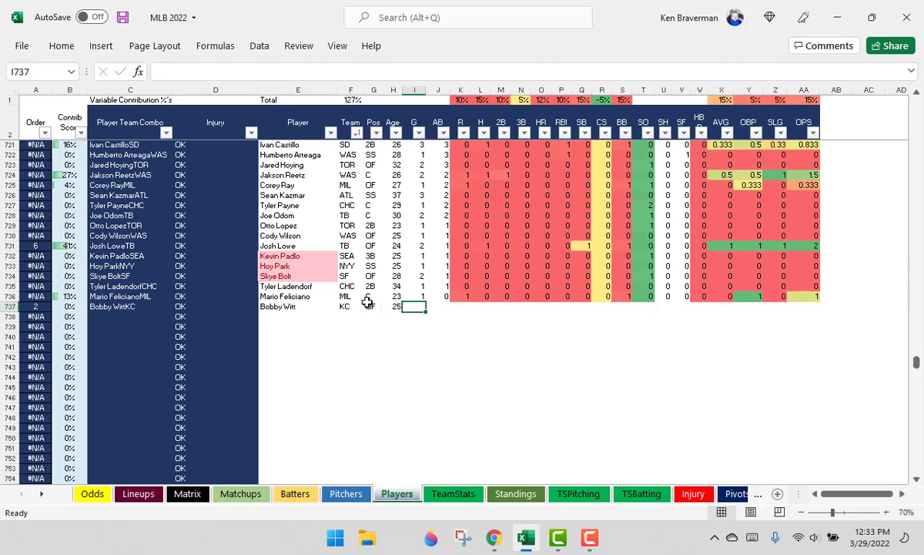
type("1")
key("Tab")
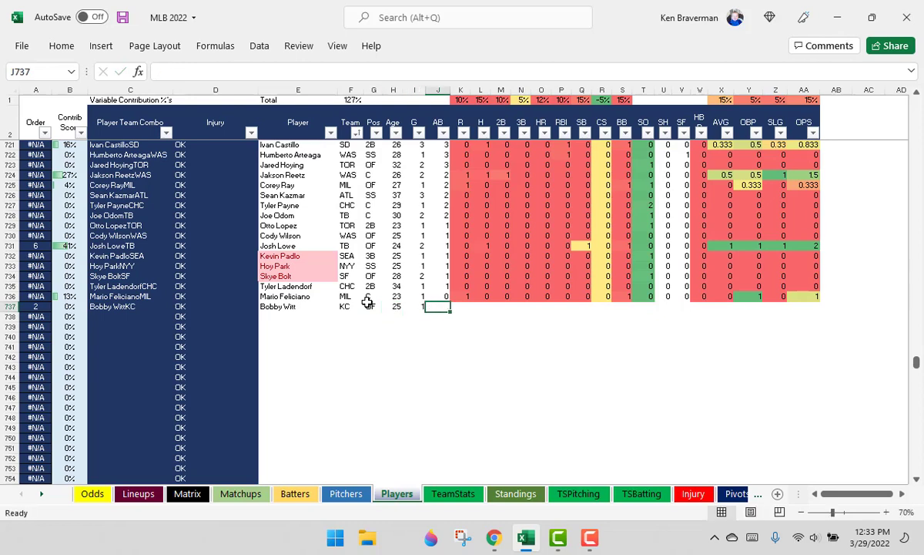
type("0")
key("Tab")
type("0")
key("Tab")
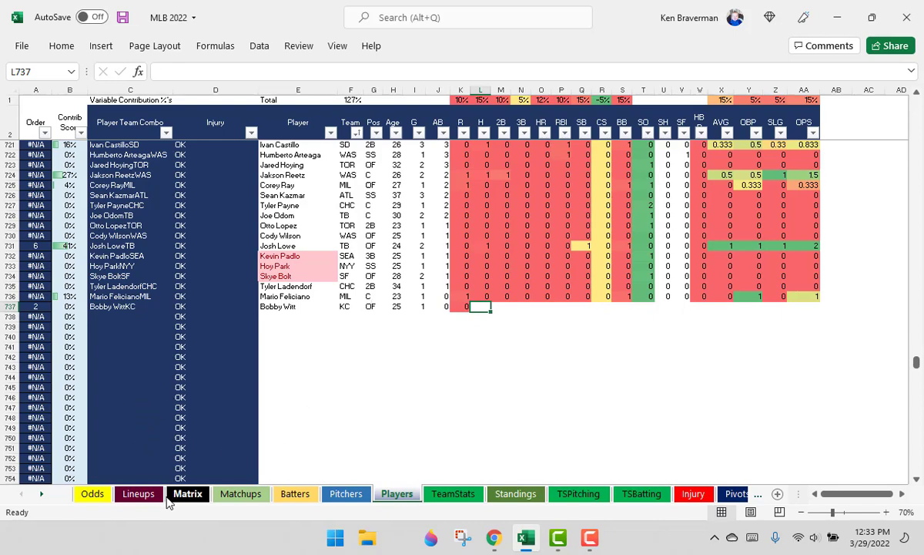
Refresh the pivot table on the Batters sheet so it picks up the new player.
left_click(295, 494)
right_click(368, 243)
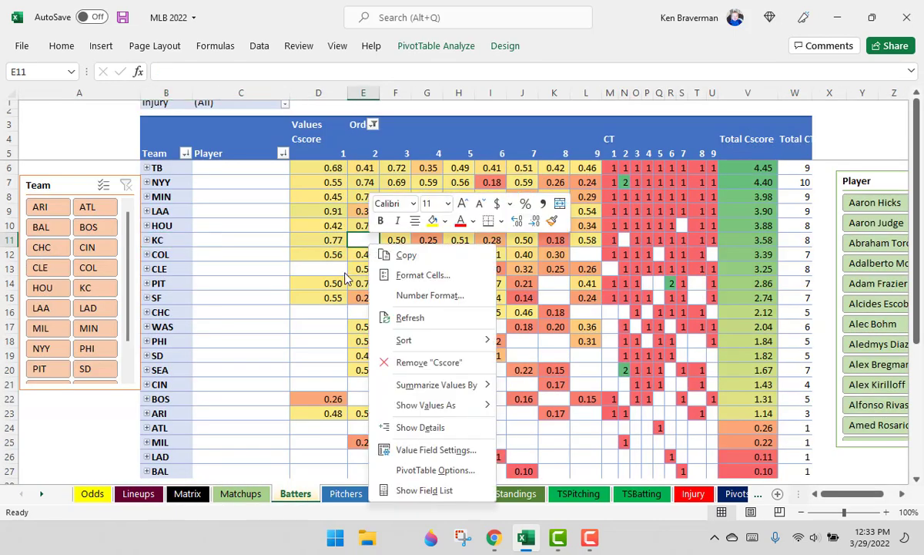
left_click(380, 300)
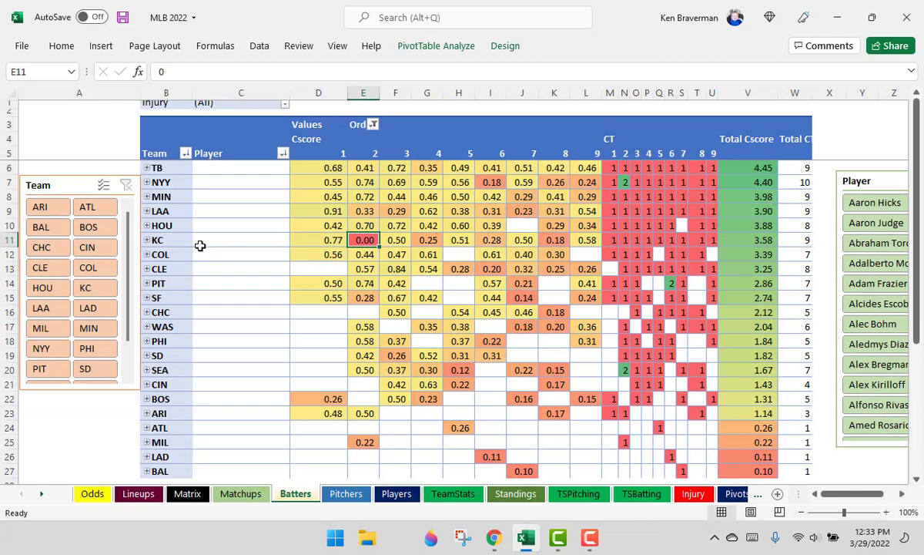
Expand KC to confirm Bobby Witt appears at 0.00 Cscore, then collapse it again.
left_click(146, 240)
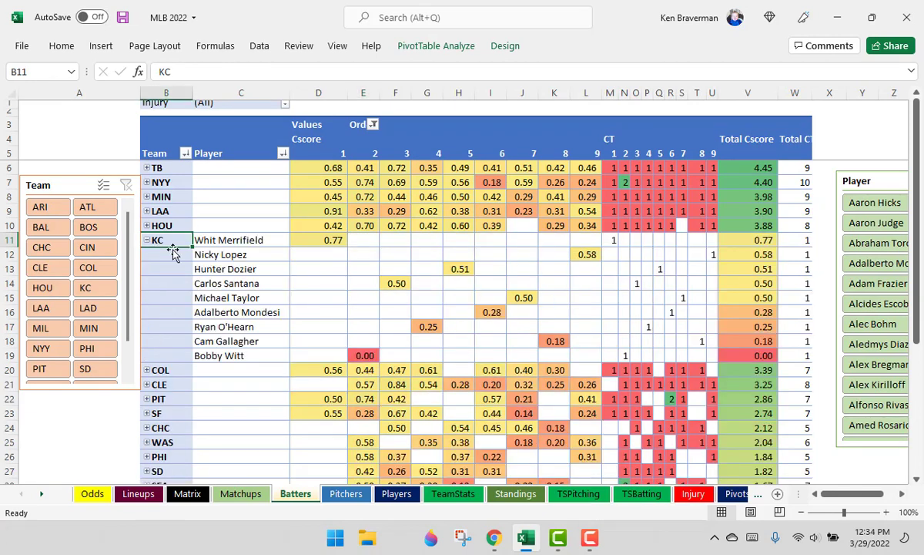
left_click(363, 355)
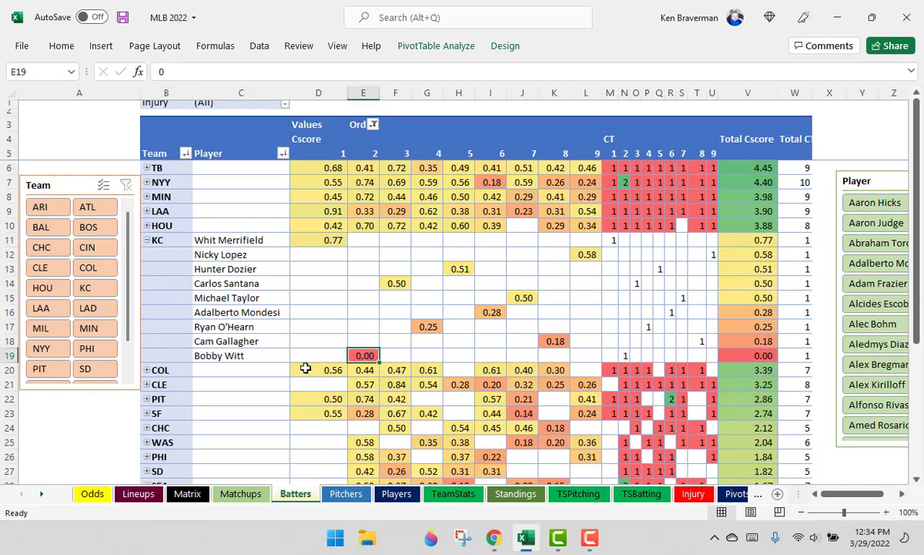
left_click(147, 240)
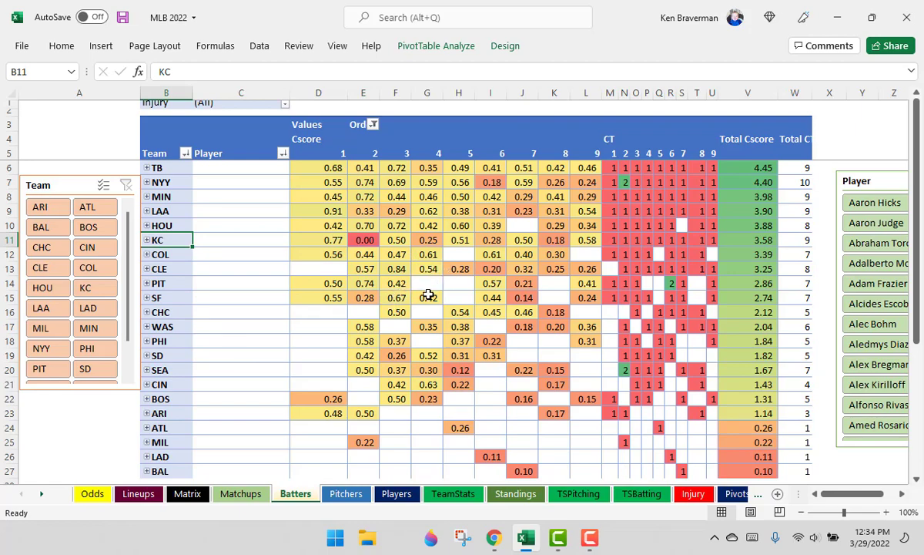
Glance over the Batters pivot, then return to the Odds sheet with the 2022-03-29 games and starting pitchers.
scroll(423, 298, "down", 2)
scroll(423, 299, "up", 2)
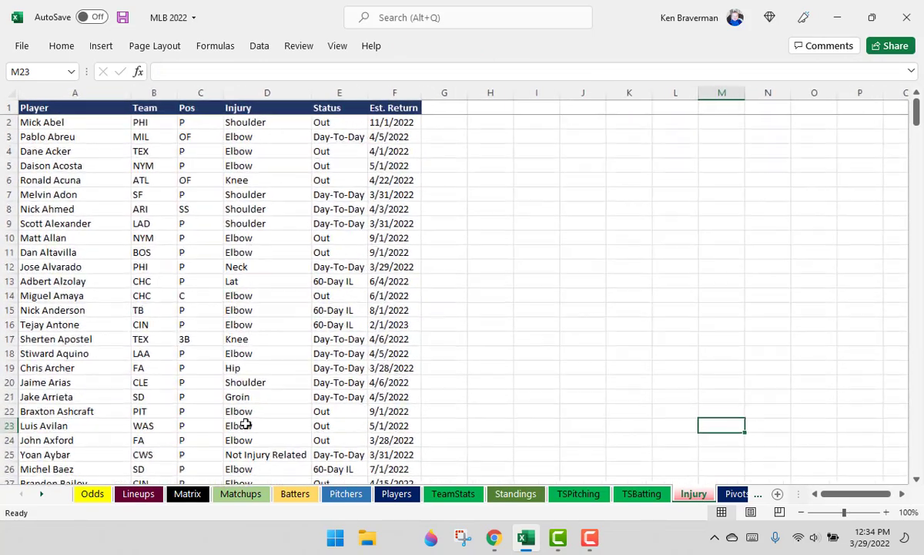
left_click(95, 496)
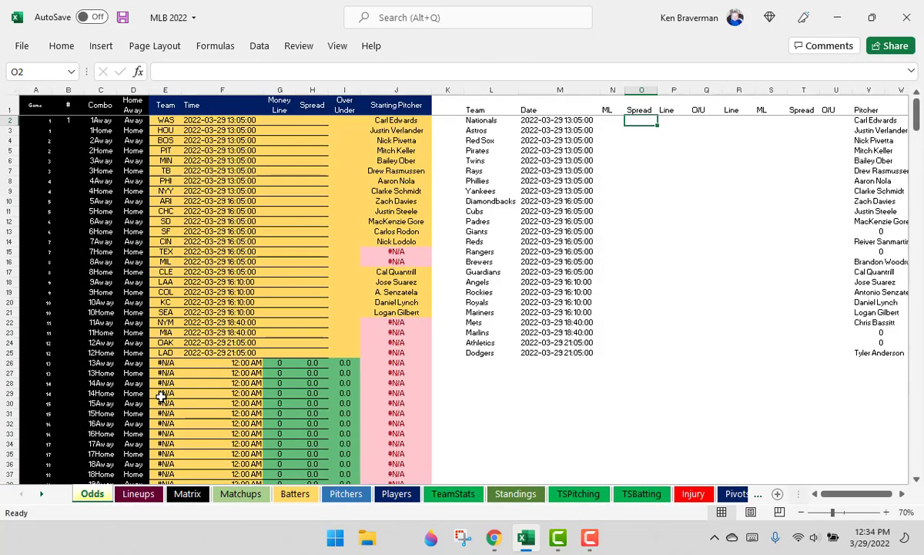